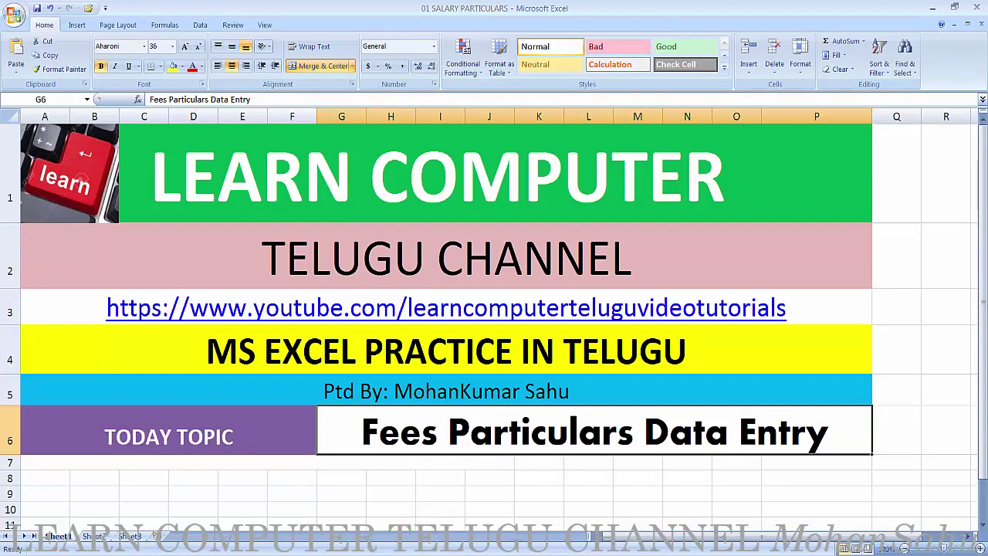
Show the open Excel workbook thumbnails from the taskbar icon.
click(275, 552)
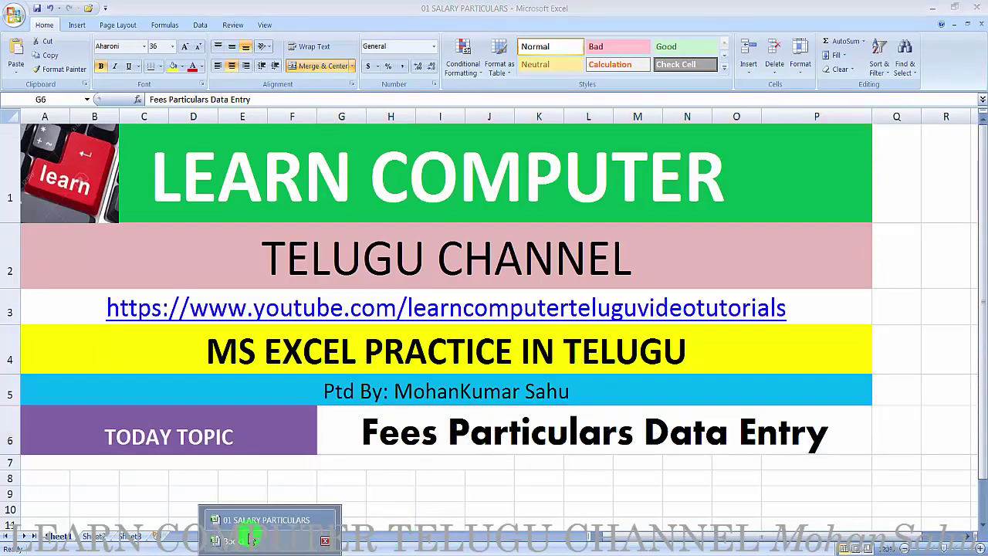
In Book1, enter the headers Months, Date and Fee in B4:D4.
click(242, 540)
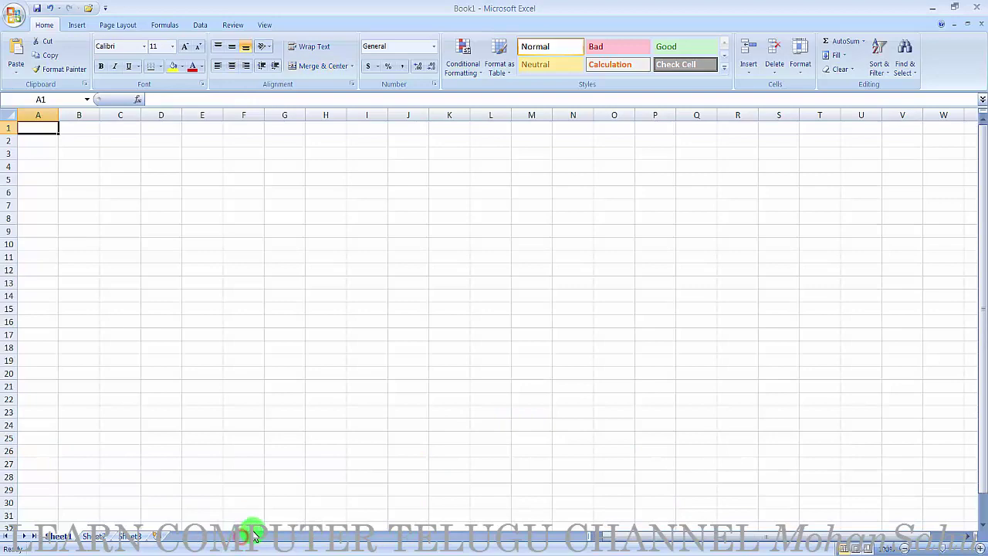
click(69, 157)
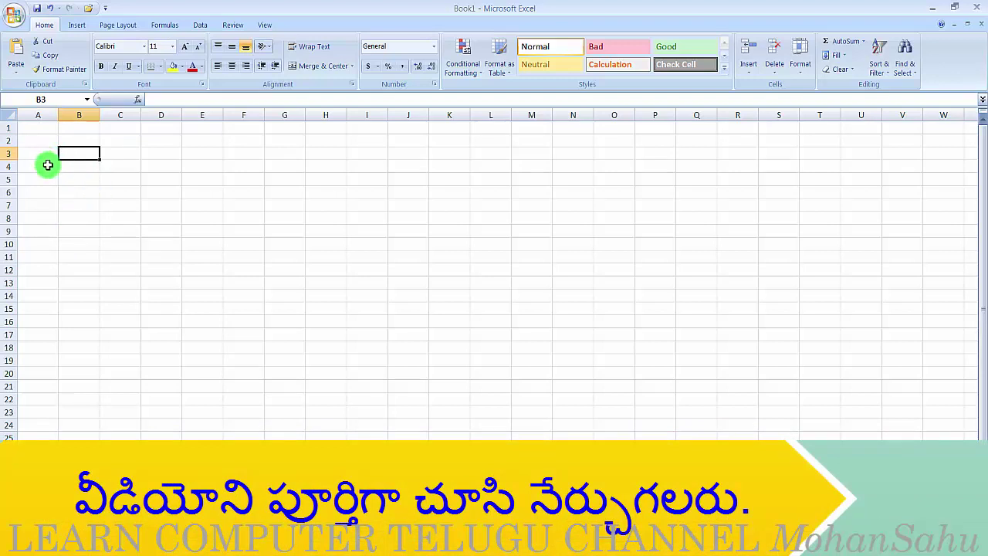
click(48, 166)
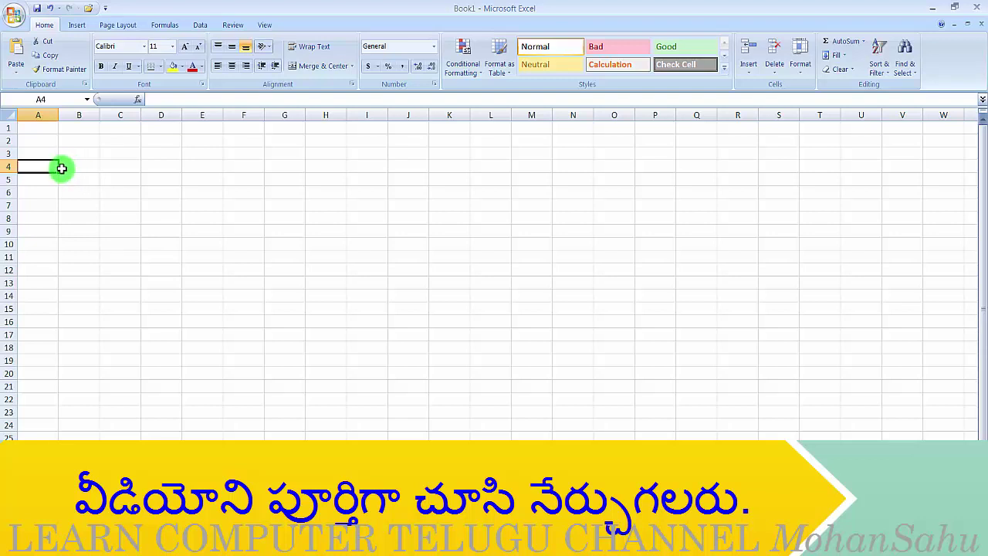
click(62, 168)
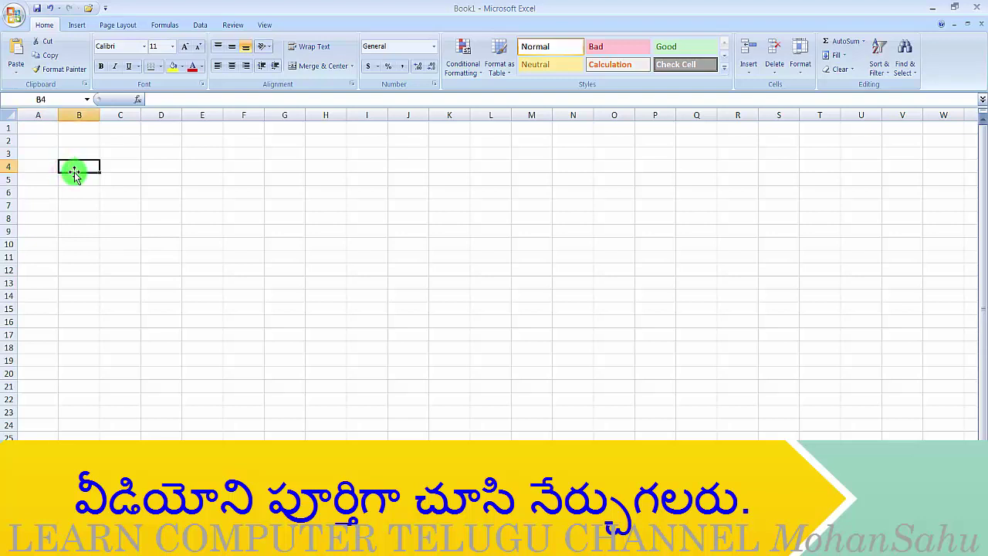
double_click(74, 173)
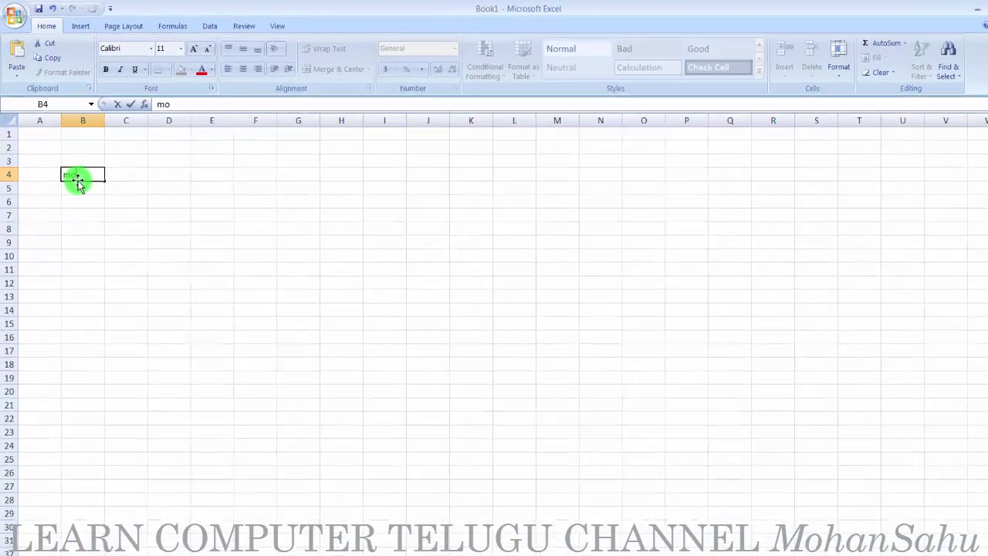
text(MOHAN)
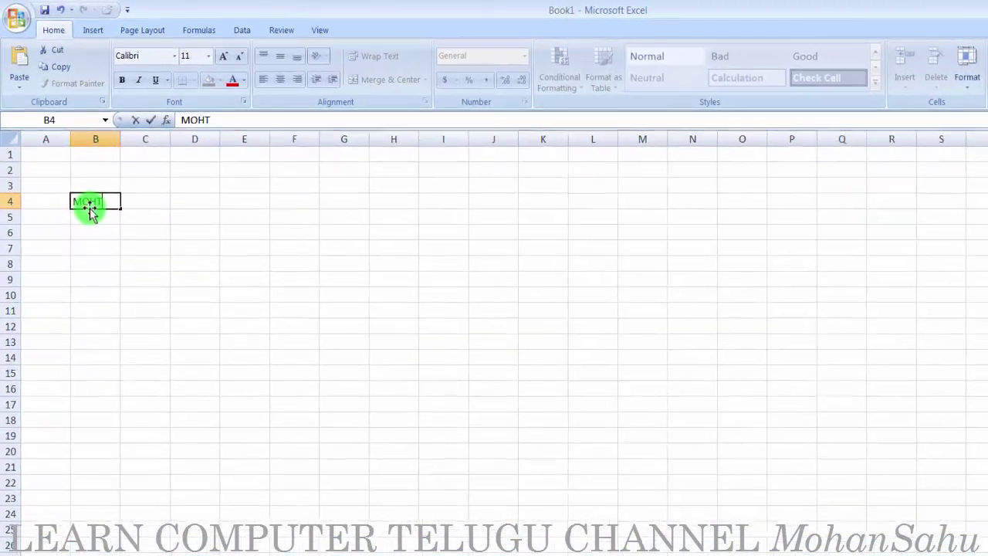
key(BackSpace)
key(BackSpace)
key(BackSpace)
key(BackSpace)
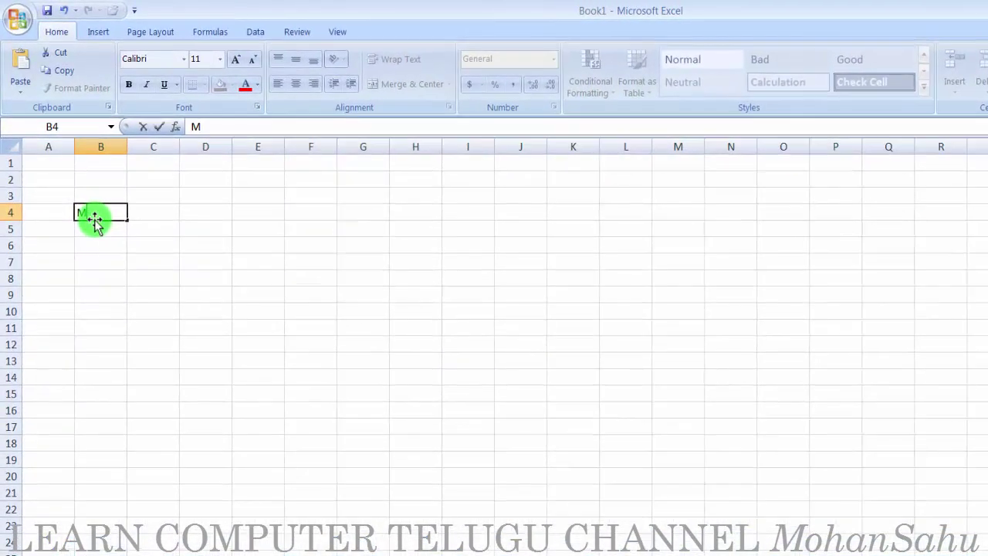
text(aths)
key(Tab)
text(T)
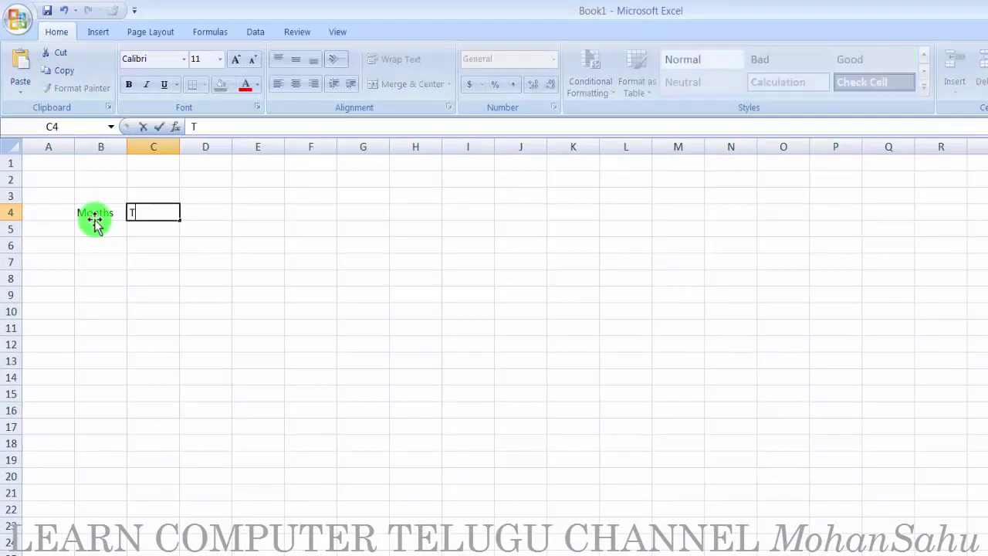
key(BackSpace)
text(Date)
key(Tab)
text(F)
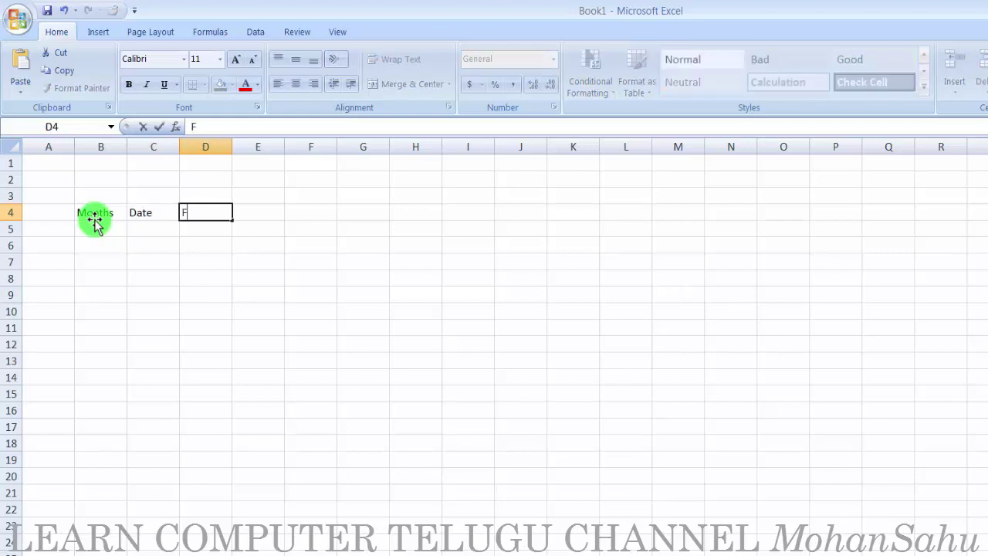
key(Return)
Copy the Months, Date, Fee headers and paste them into E4:G4.
click(94, 218)
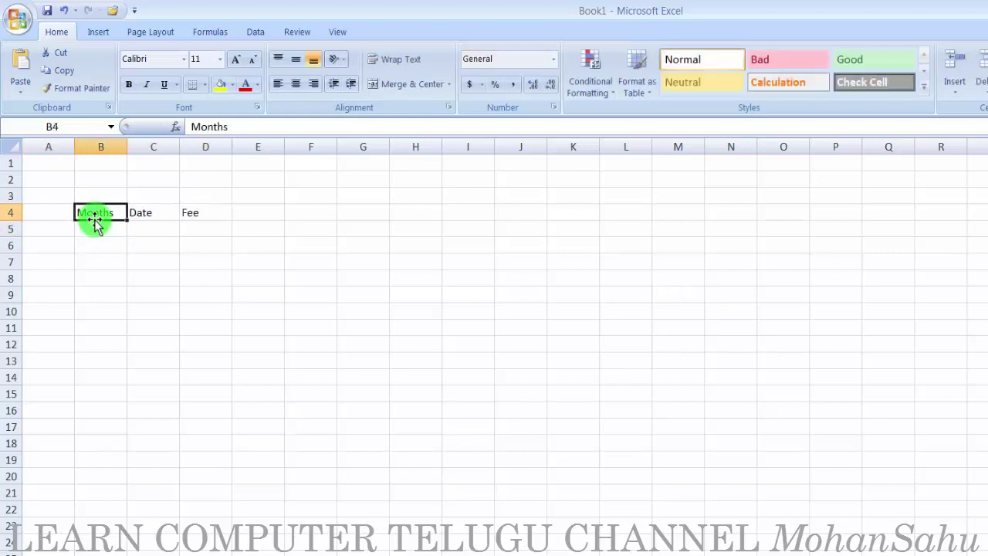
key(ctrl+Right)
key(ctrl+Right)
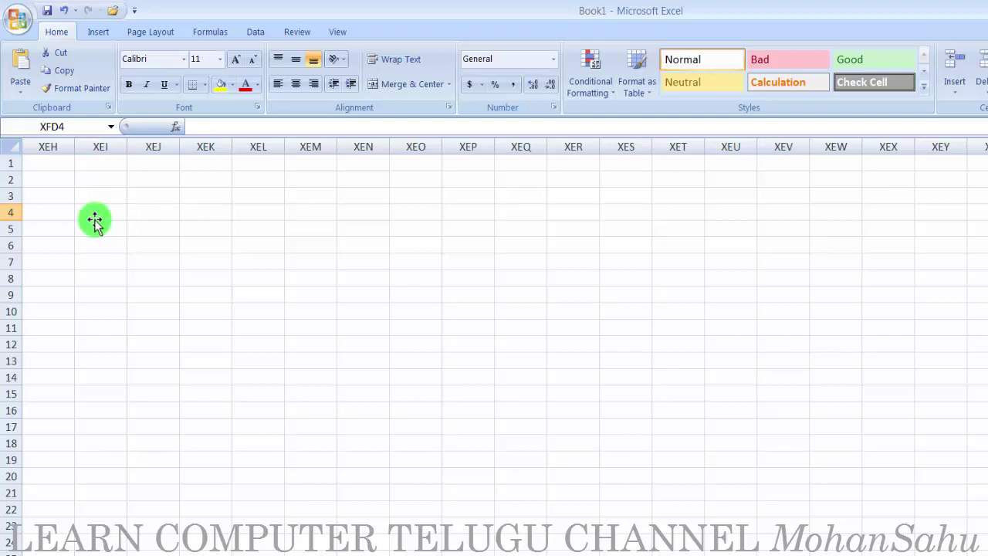
key(ctrl+Left)
key(ctrl+Left)
key(ctrl+shift+Right)
key(ctrl+c)
key(Right)
key(Right)
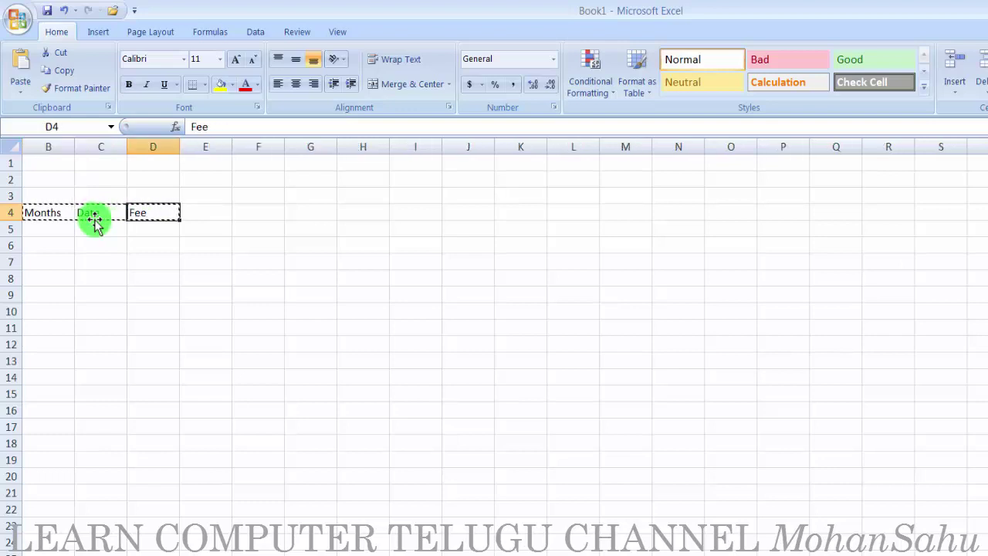
key(Right)
key(ctrl+v)
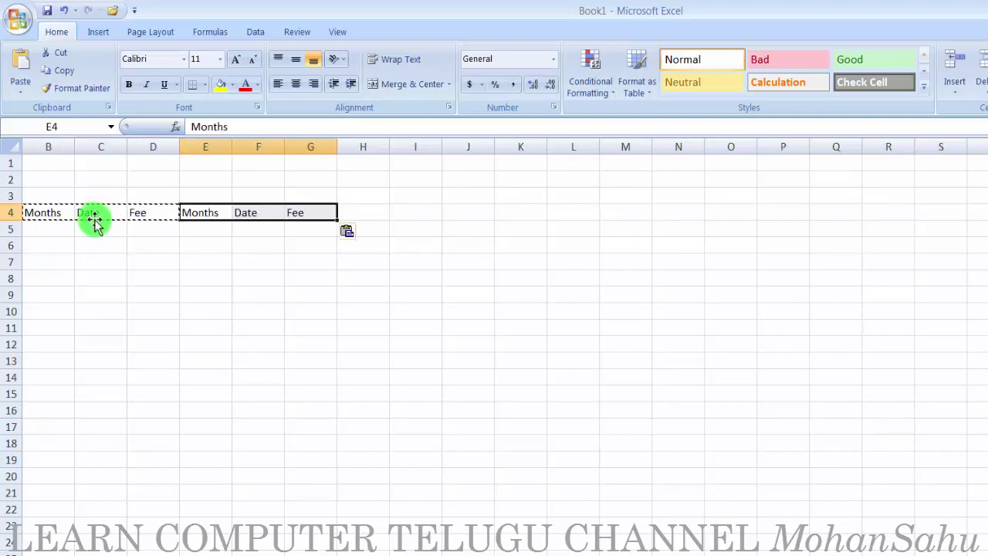
Merge and centre B3:D3 and E3:F3 above the two header groups.
click(216, 258)
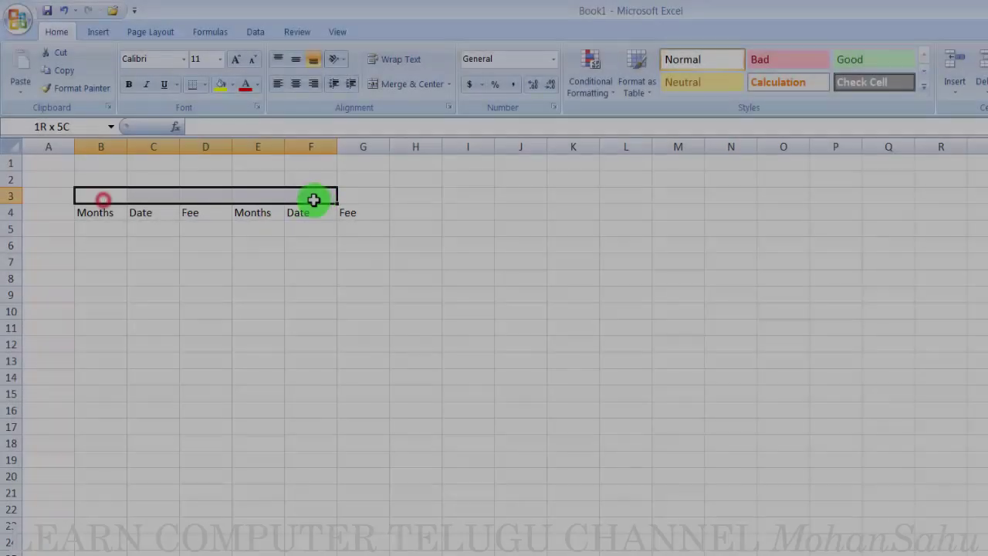
drag(109, 196, 200, 197)
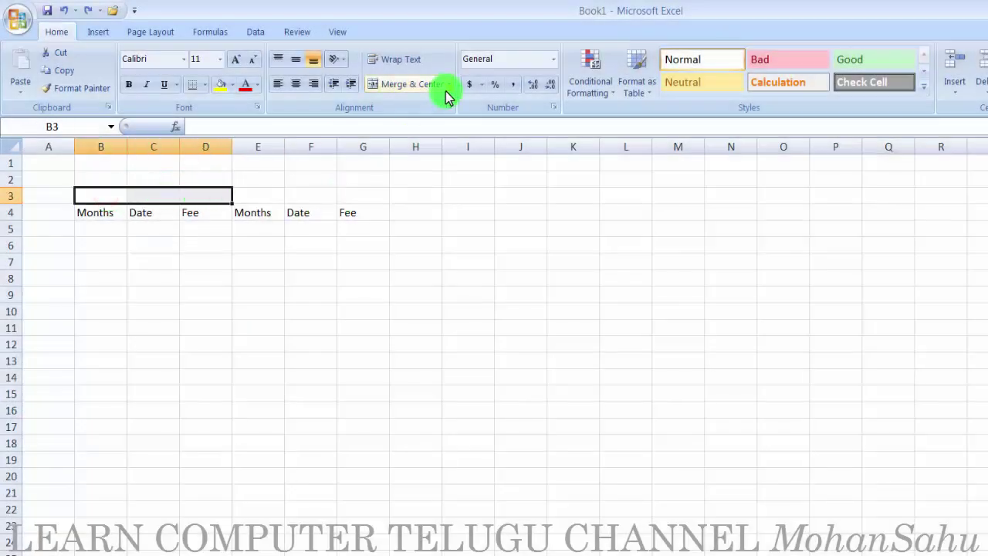
click(409, 87)
drag(262, 195, 309, 194)
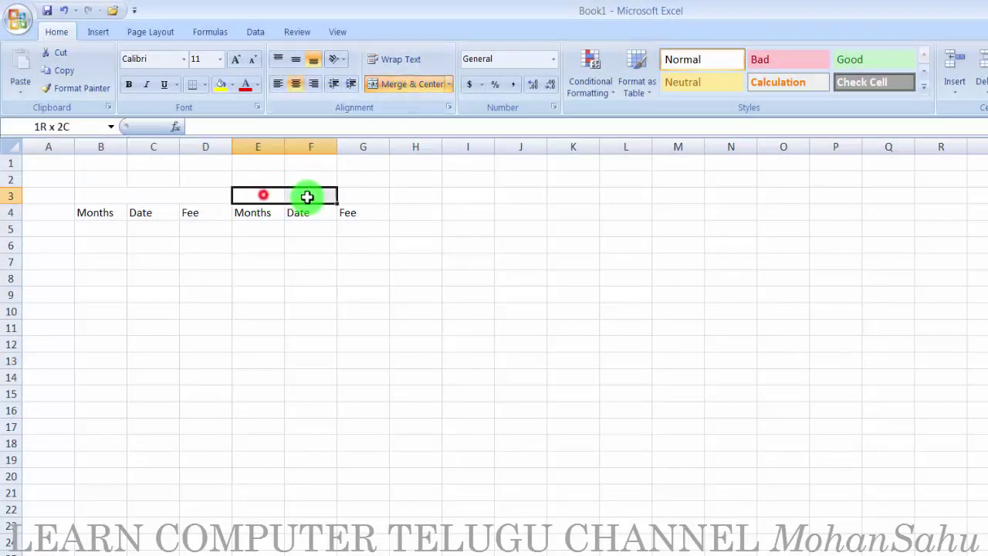
click(405, 84)
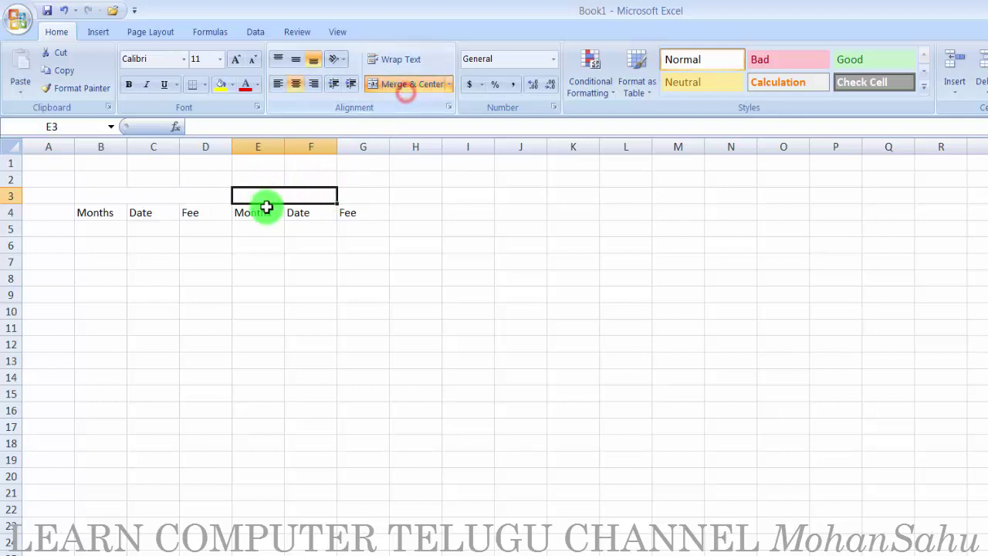
click(193, 239)
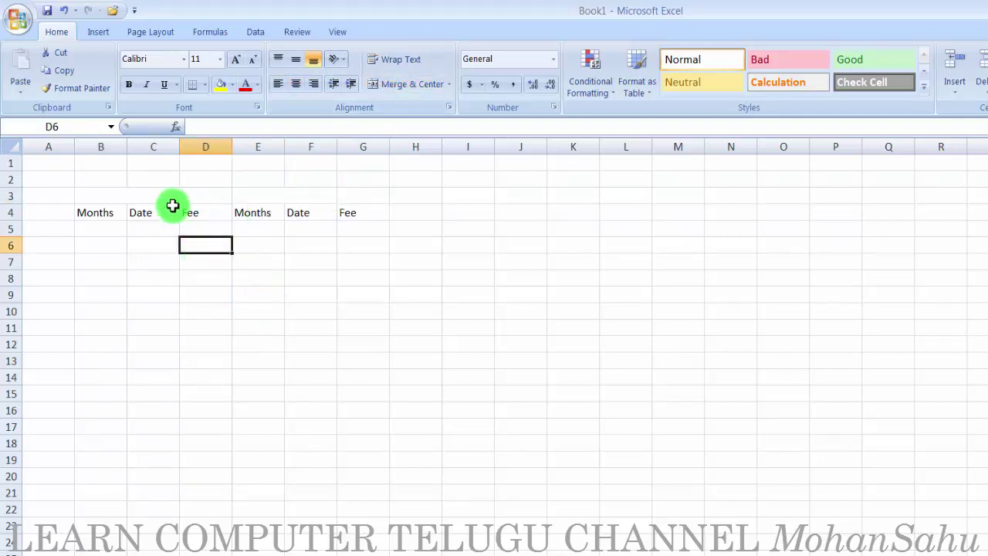
Type the headings Course Fee and Bus Fee into the two merged cells.
drag(100, 210, 210, 289)
drag(249, 227, 341, 329)
click(150, 207)
click(150, 193)
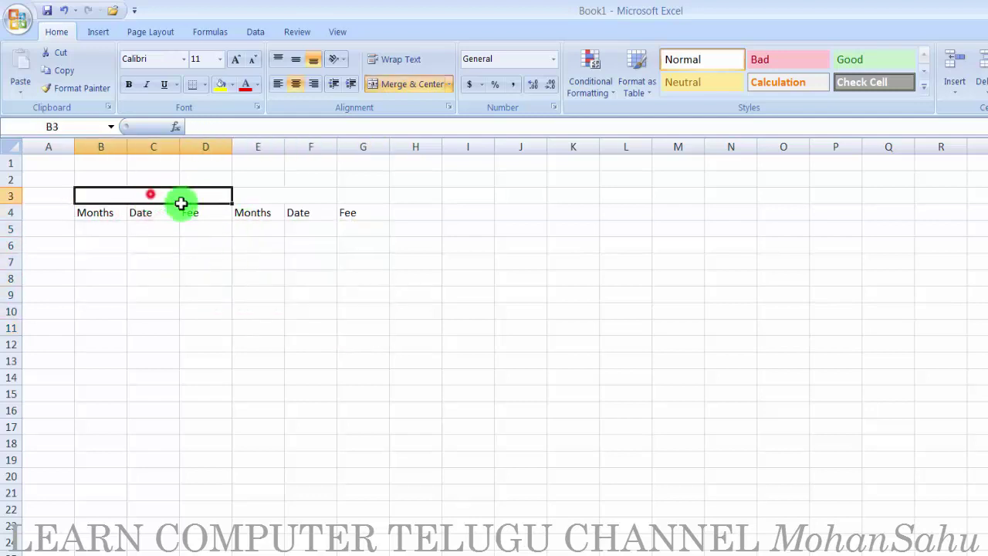
text(sc)
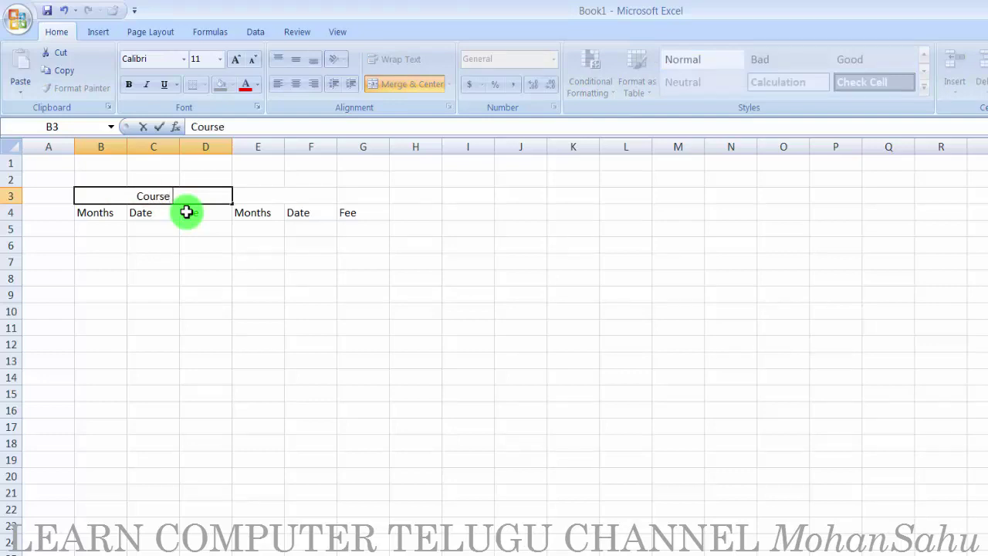
text(ee)
click(260, 196)
text(t)
text(Bus Fees)
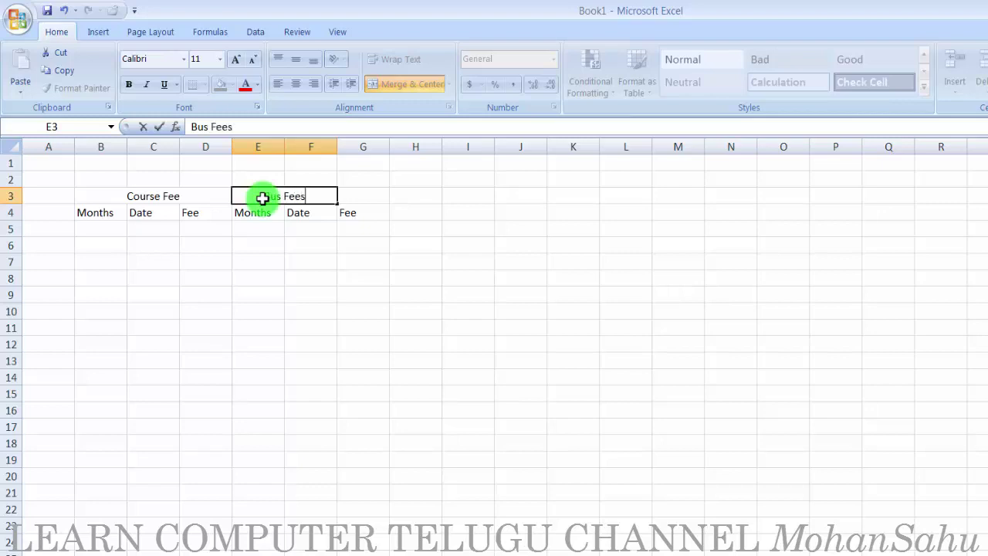
key(Return)
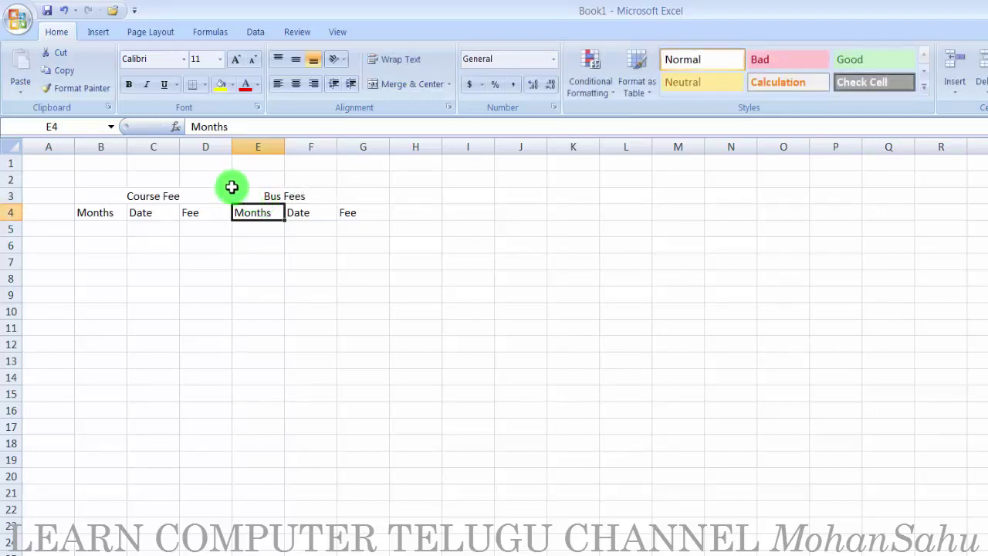
Make both the Course Fee and Bus Fee headings bold.
click(223, 195)
click(263, 198)
click(198, 196)
key(ctrl+b)
ctrl+click(272, 198)
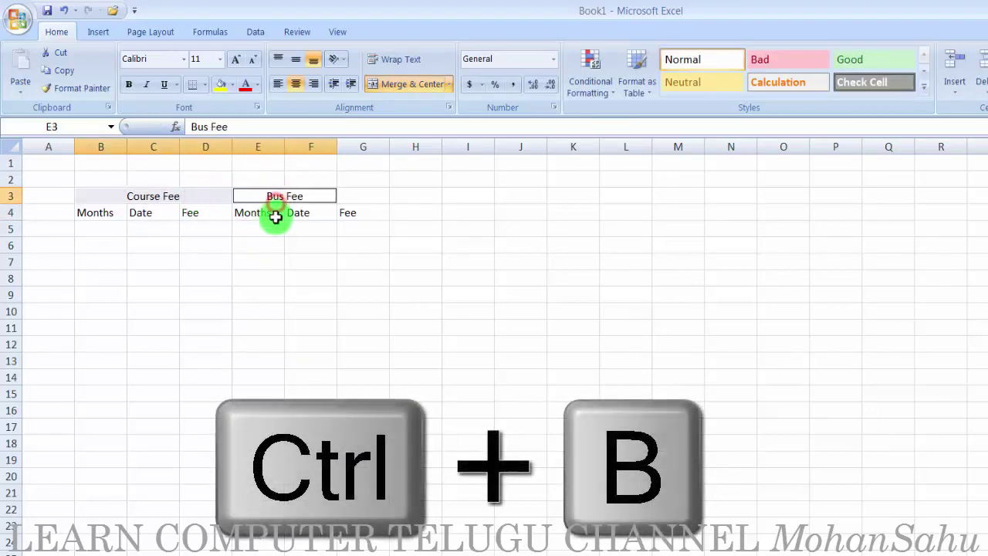
key(ctrl+b)
click(236, 246)
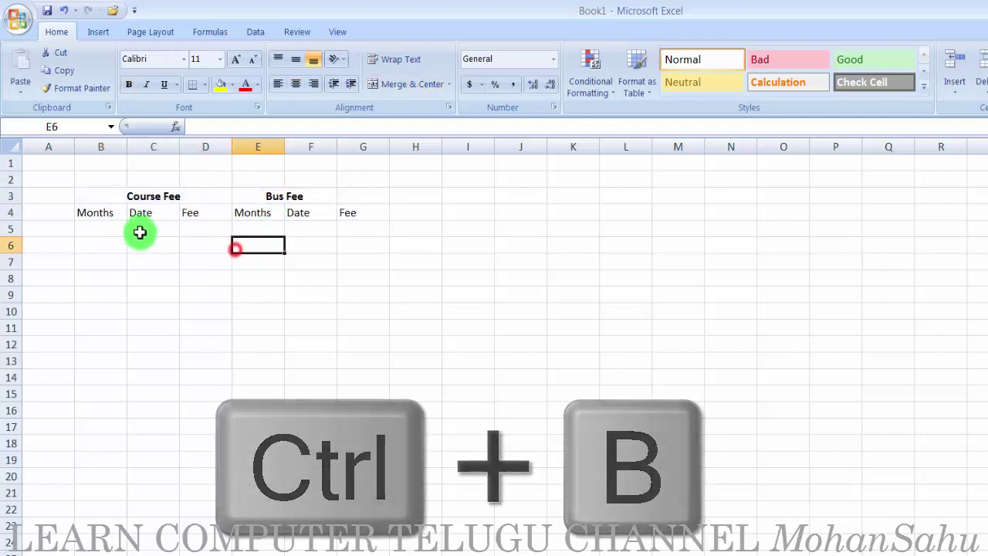
drag(106, 208, 185, 227)
right_click(137, 244)
Insert two blank rows above the tables, moving the headers down.
click(105, 182)
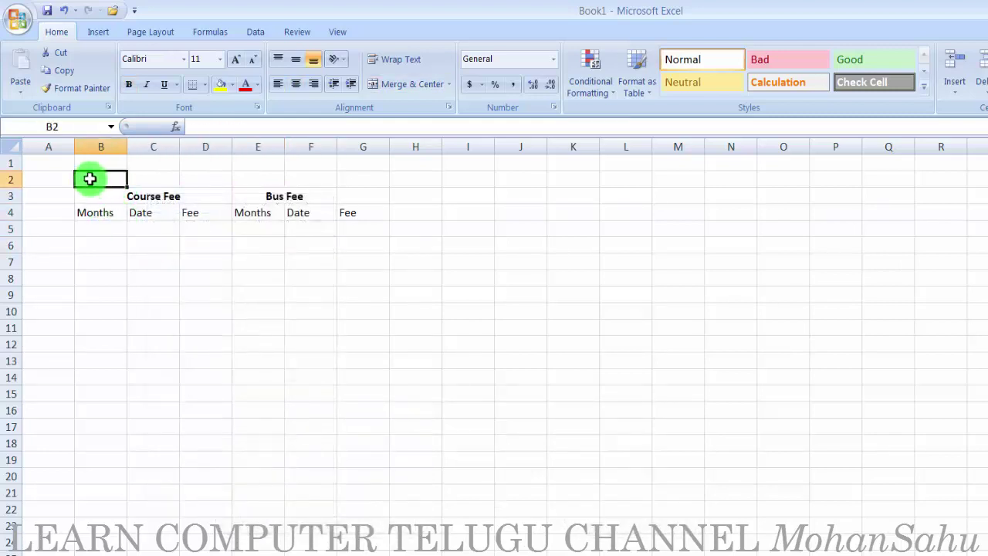
drag(11, 164, 12, 177)
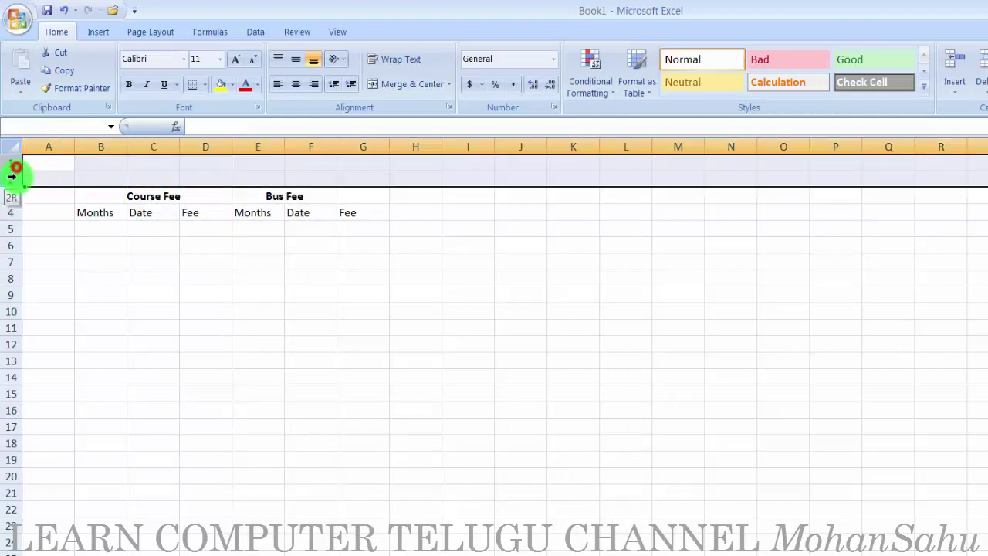
right_click(85, 164)
click(123, 249)
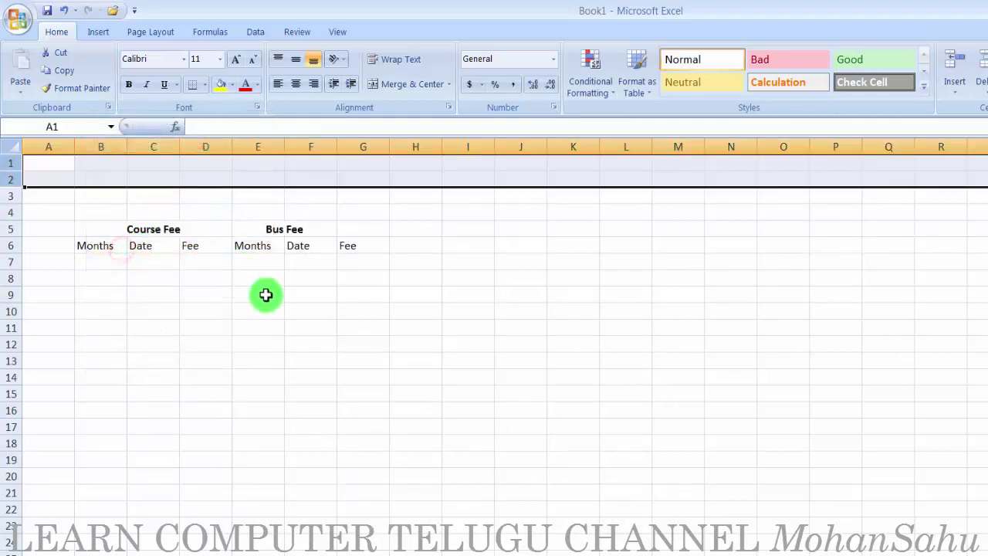
Enter Jan and Feb in B7:B8 and fill the months down to Dec.
click(110, 216)
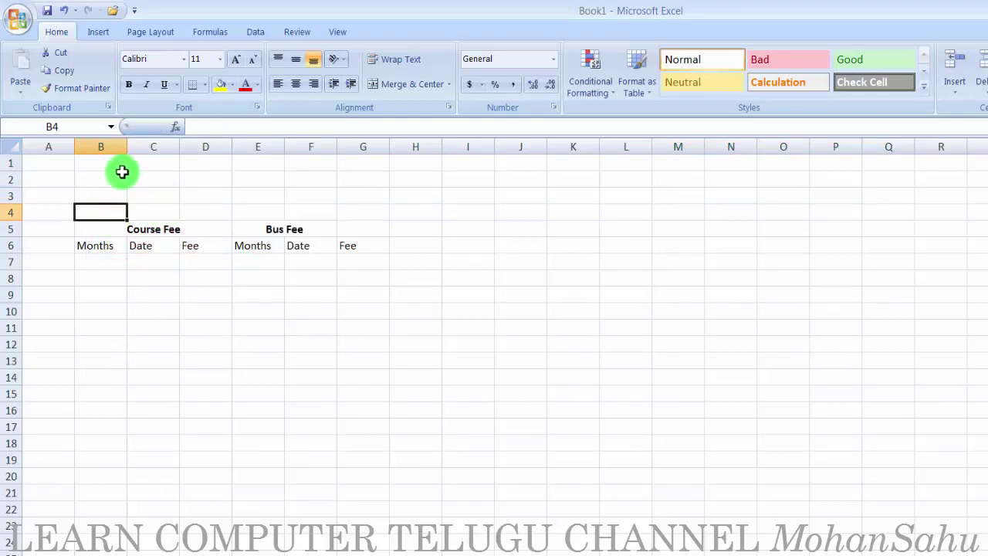
click(98, 266)
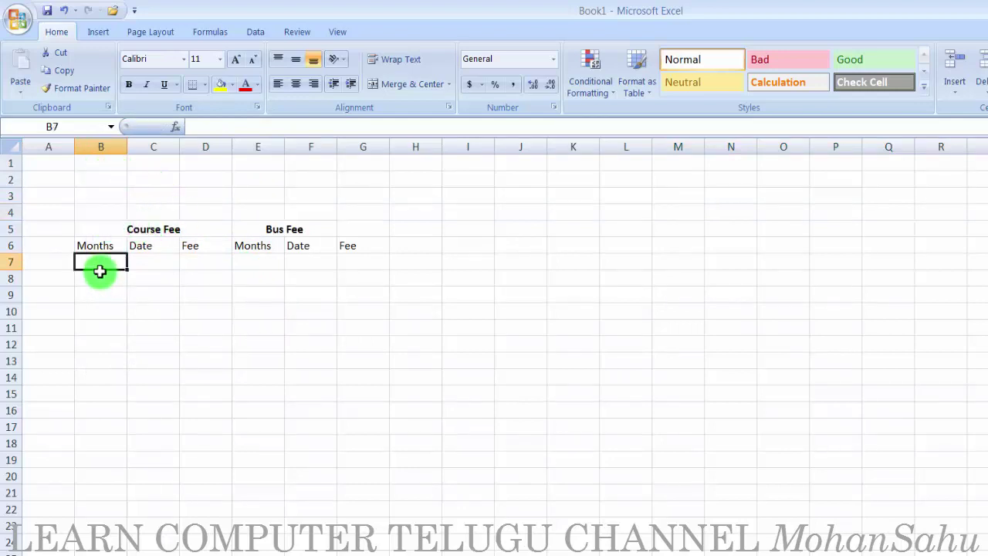
text(Jan)
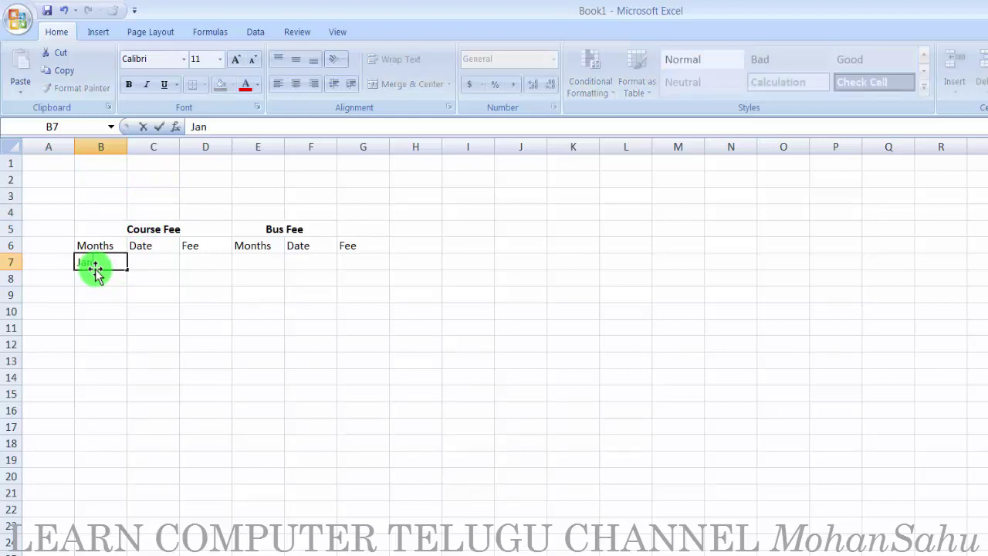
key(Return)
text(Feb)
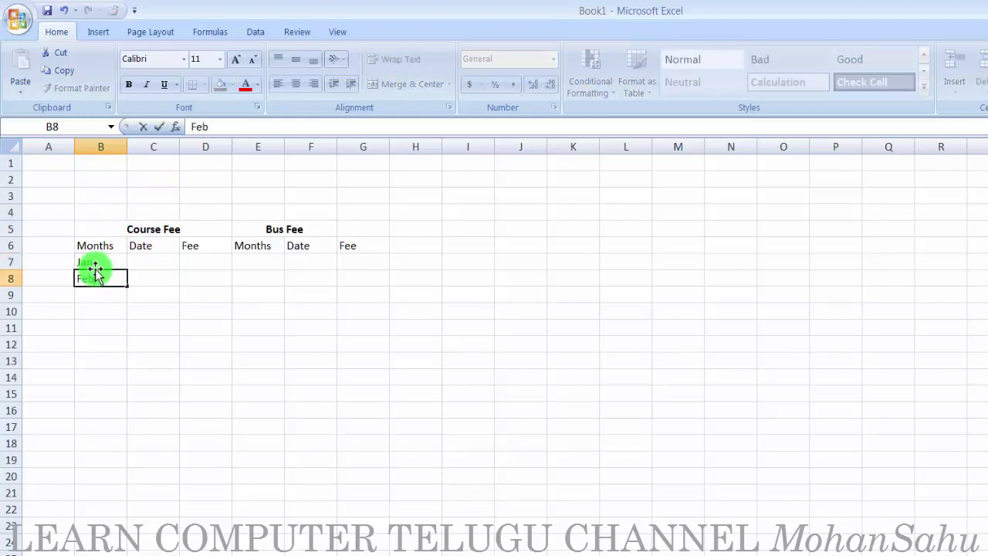
key(Return)
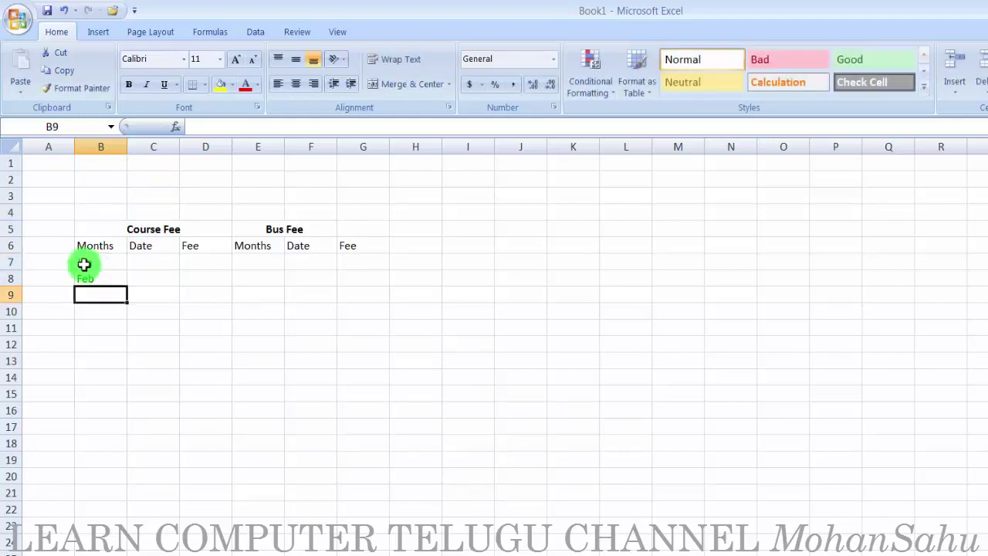
click(85, 276)
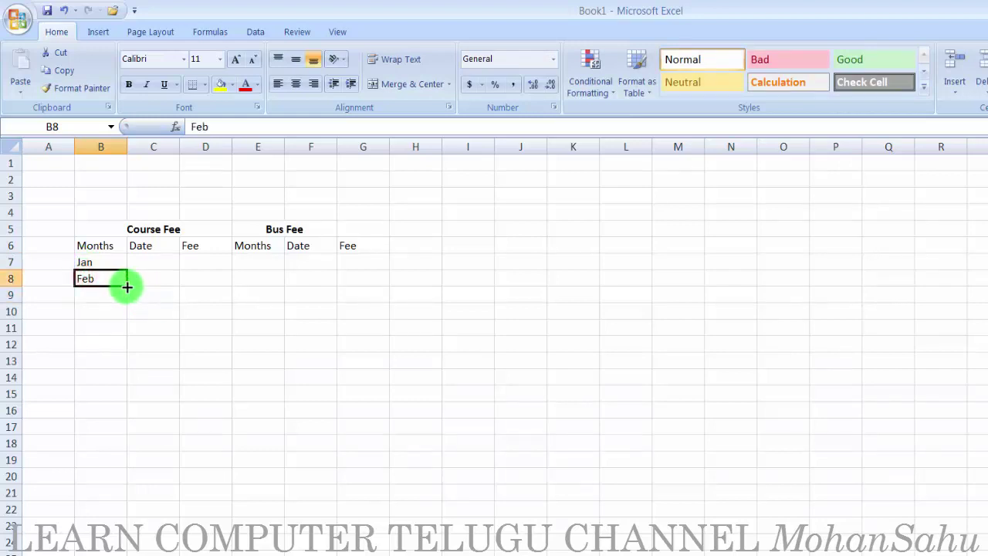
drag(128, 288, 125, 456)
Copy the Jan–Dec list from B7:B18 into E7 for the Bus Fee table.
click(170, 293)
drag(92, 263, 101, 439)
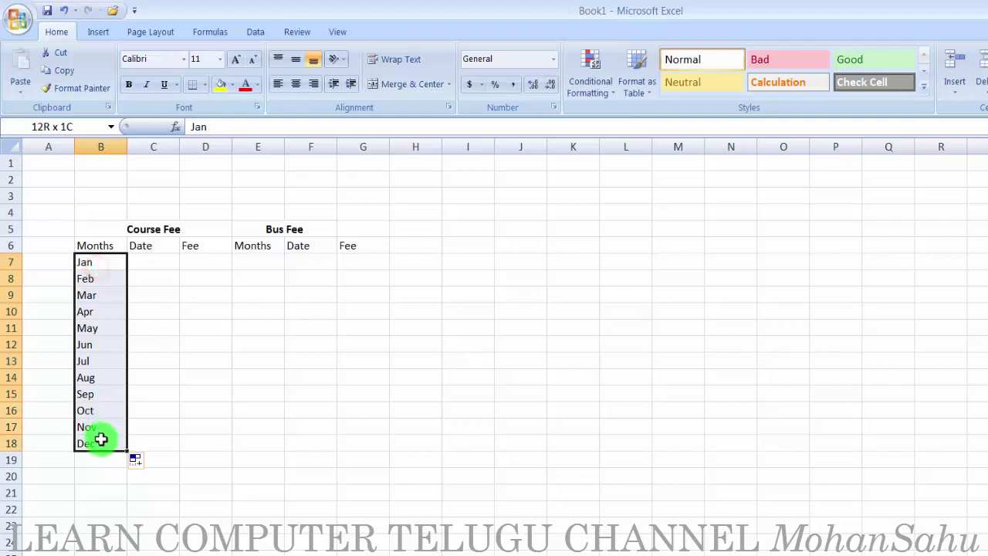
key(ctrl+c)
click(252, 259)
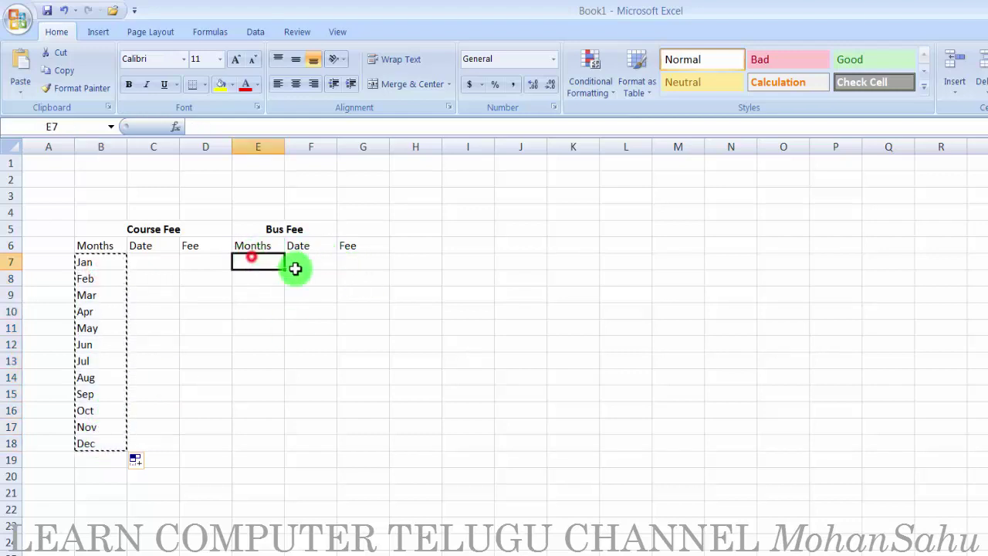
key(ctrl+v)
click(311, 325)
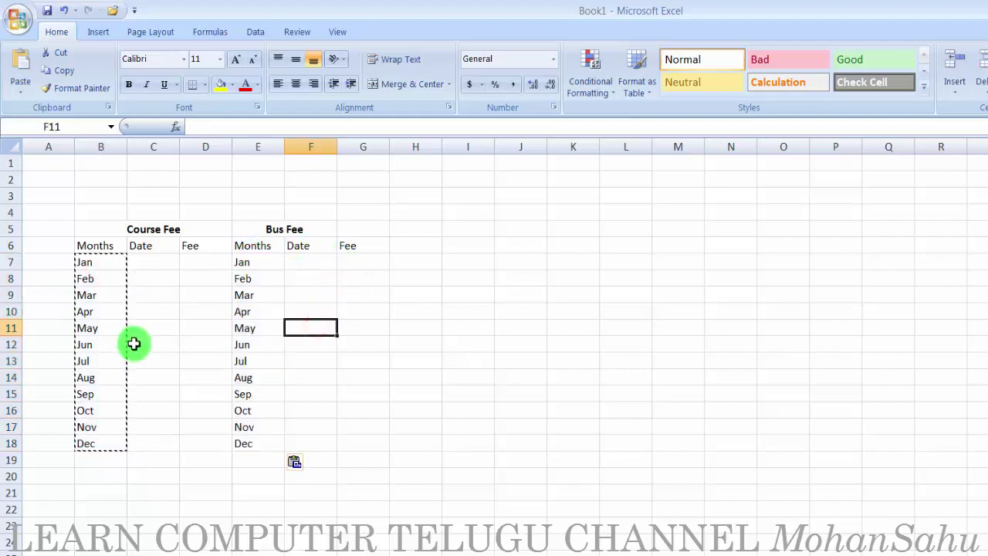
mouse_move(82, 161)
mouse_down()
mouse_move(294, 430)
mouse_move(363, 460)
mouse_up()
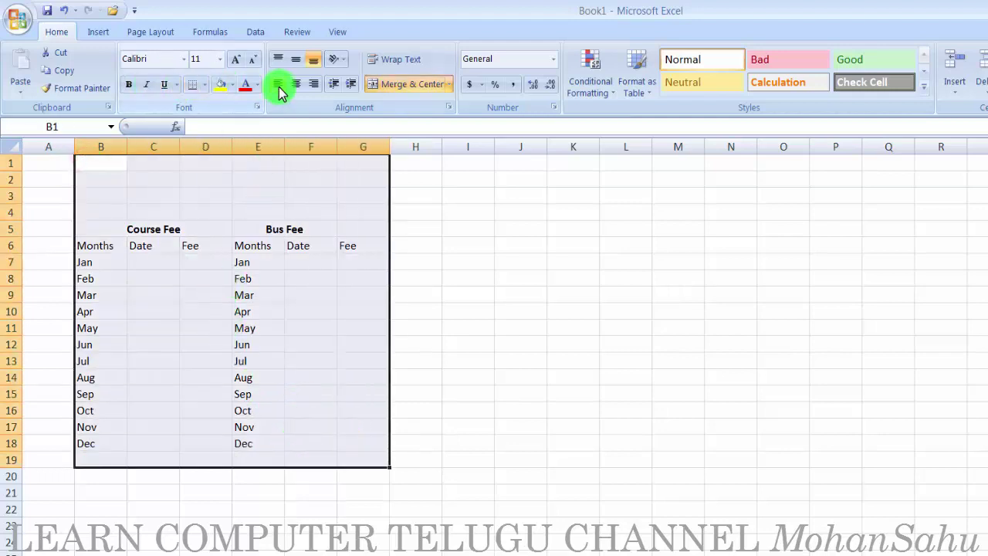
Put a Thick Box Border around the B1:G19 block.
click(203, 84)
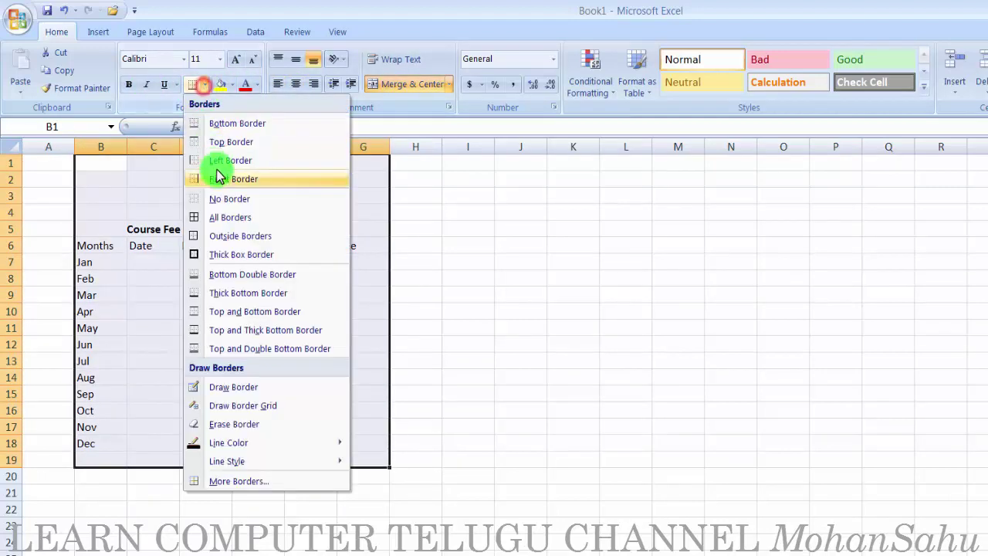
click(205, 254)
click(434, 328)
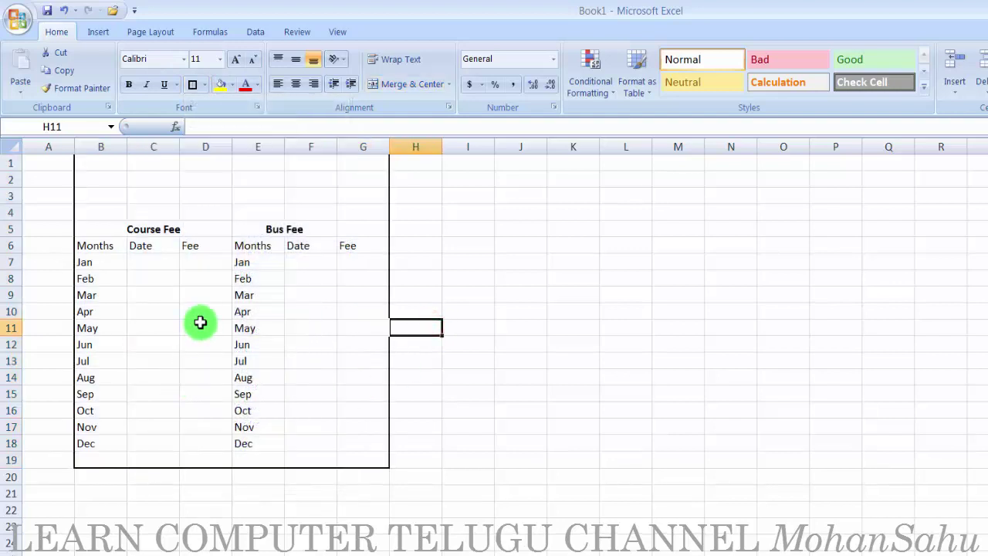
Apply All Borders to every cell in B1:G19.
drag(88, 166, 363, 462)
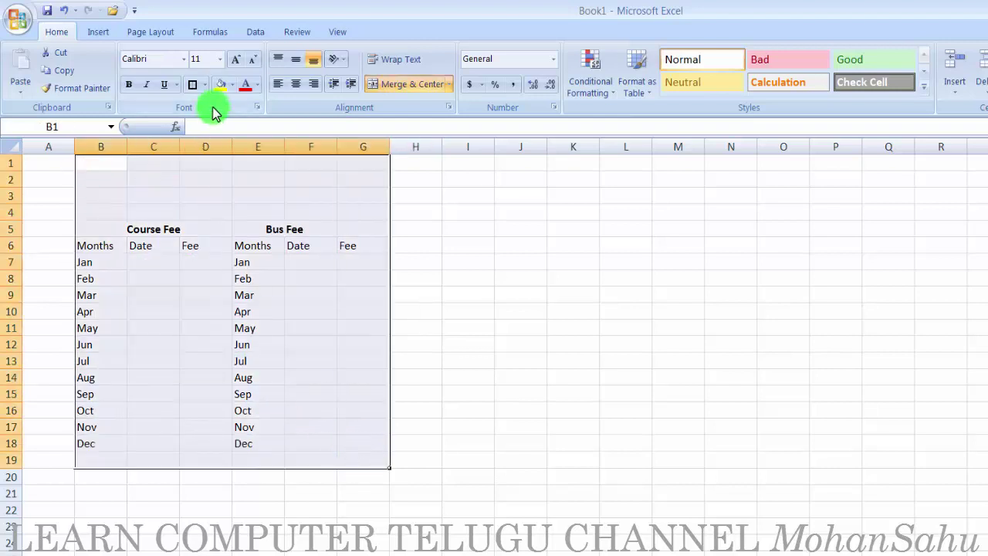
click(205, 84)
click(228, 217)
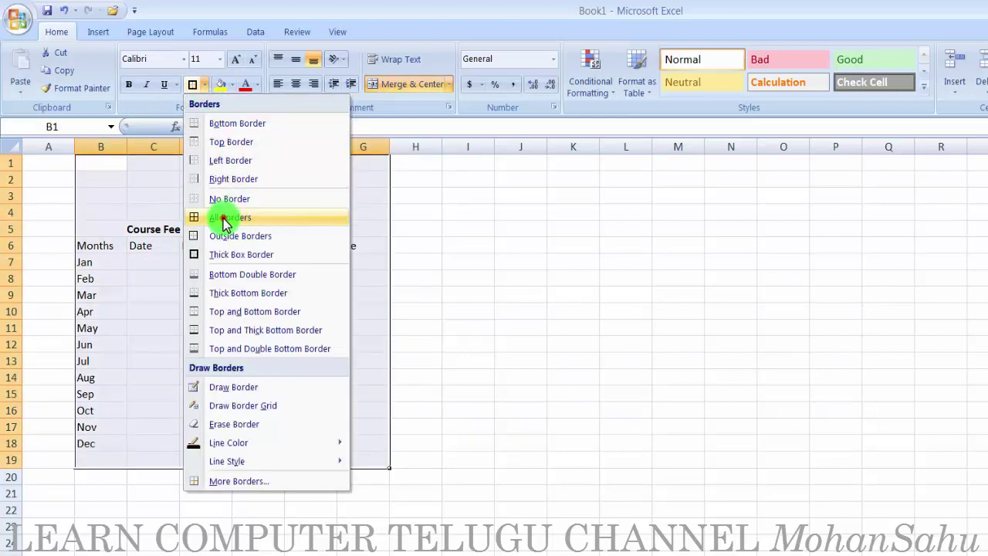
click(423, 390)
Fill the Course Fee heading green.
click(239, 328)
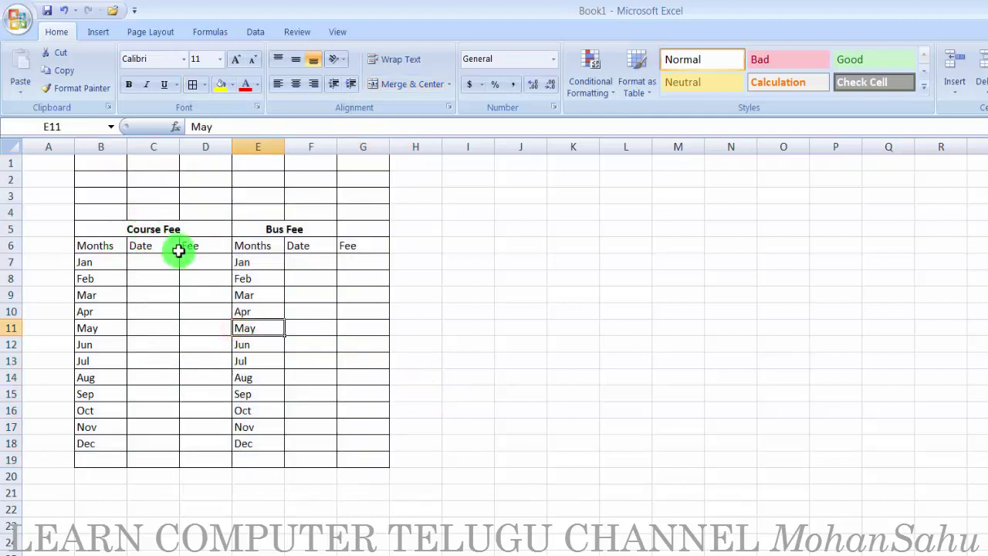
click(100, 232)
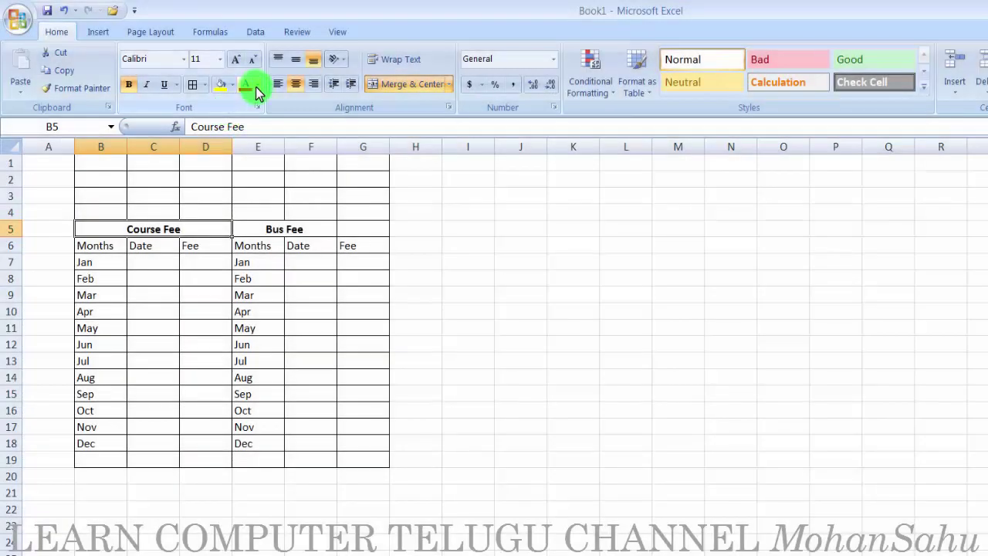
click(232, 85)
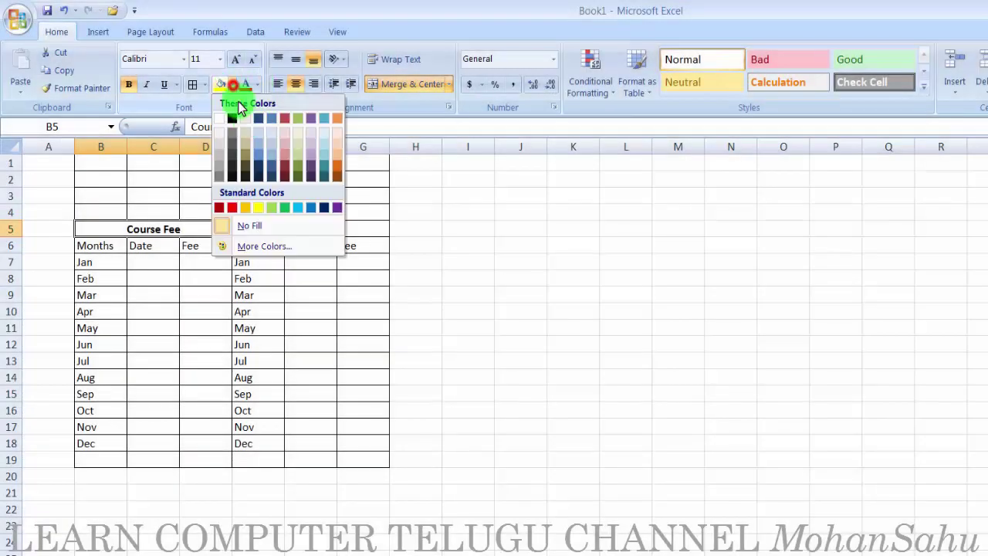
click(278, 207)
Fill the Bus Fee heading orange and merge and centre it across E5:G5.
click(286, 229)
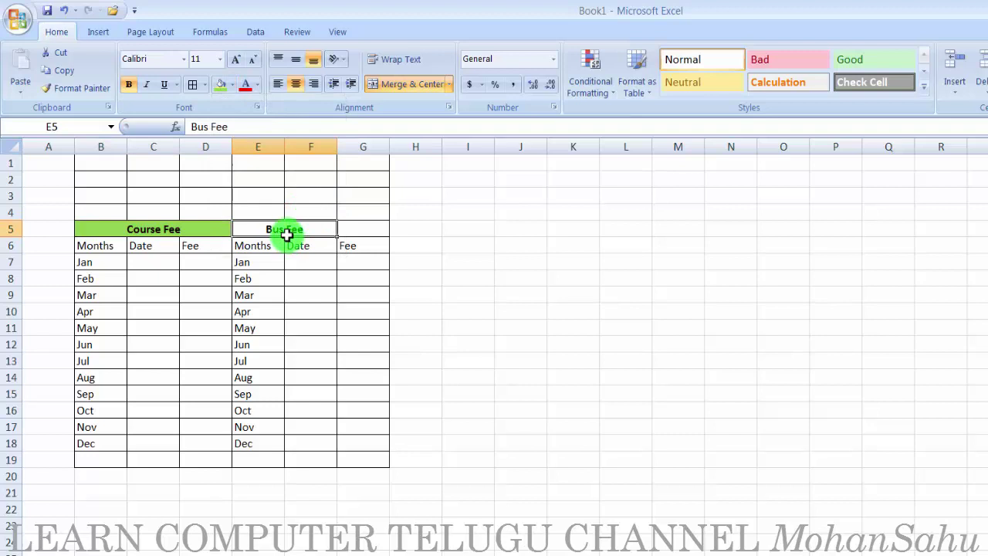
click(231, 86)
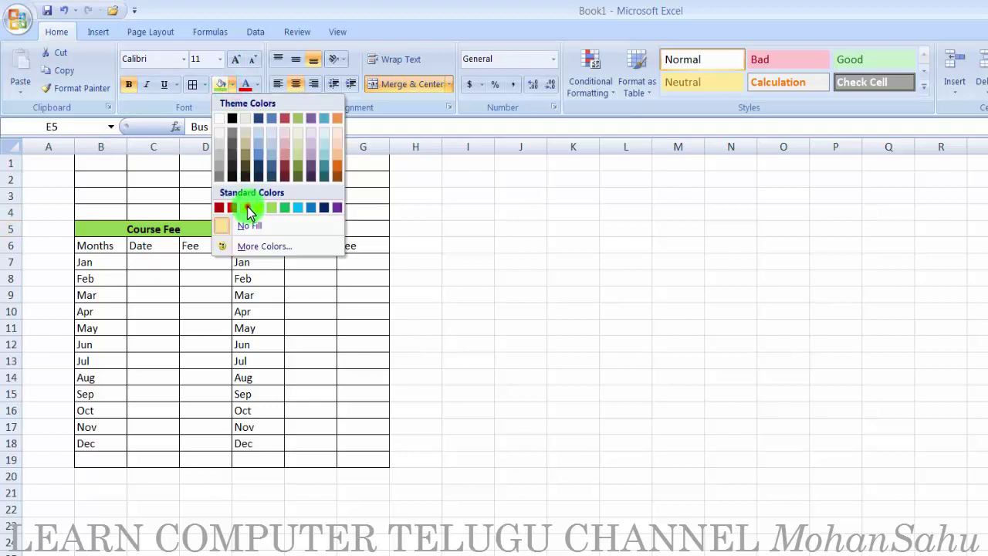
click(247, 208)
click(309, 295)
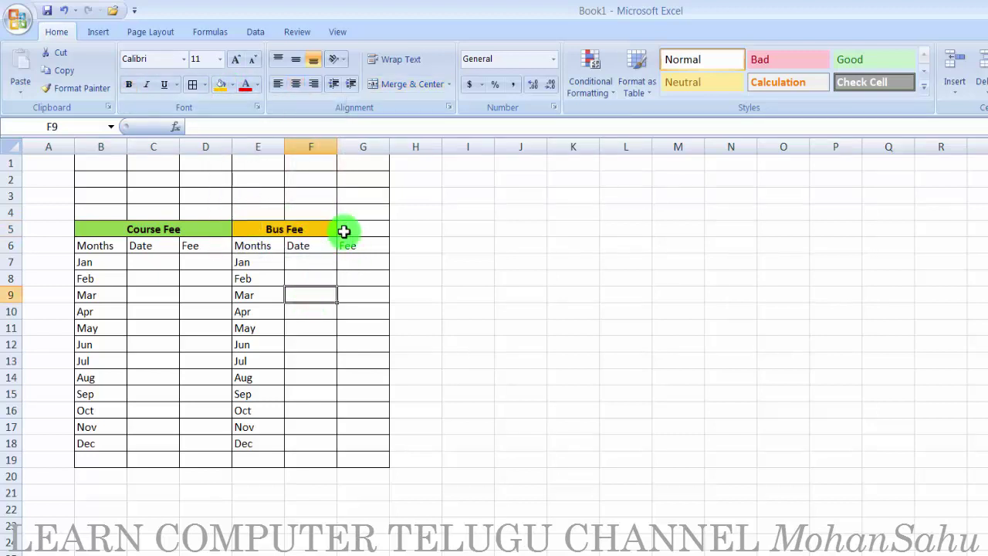
drag(363, 231, 356, 233)
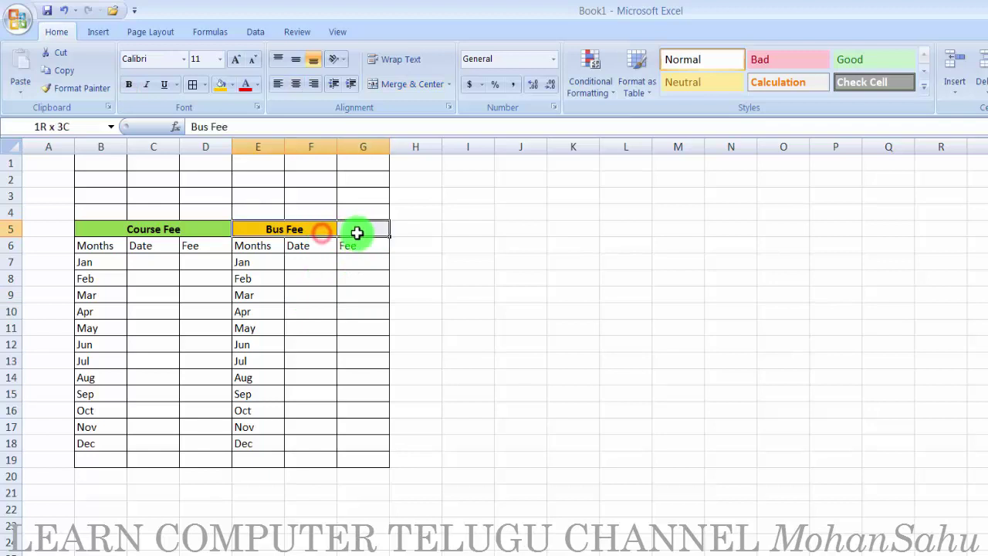
click(405, 89)
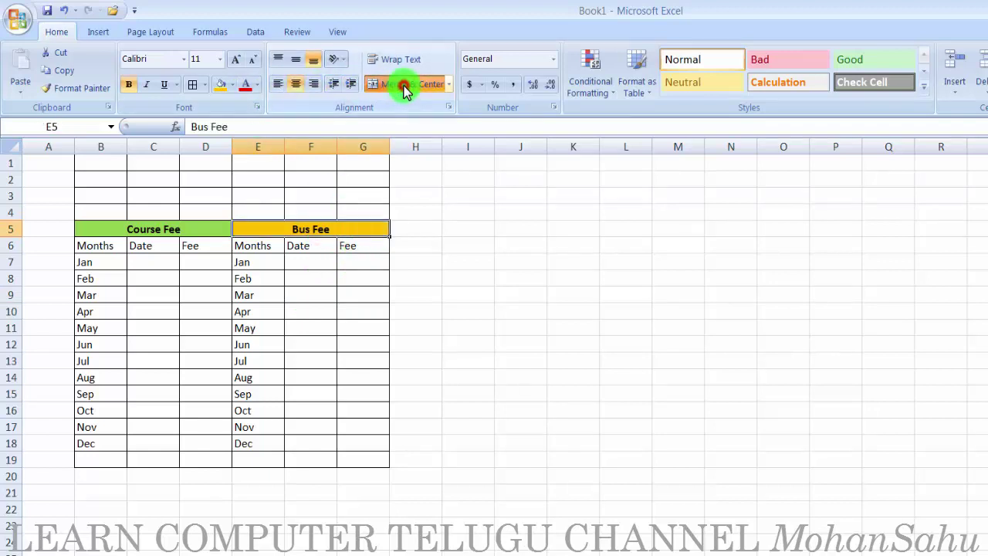
click(334, 275)
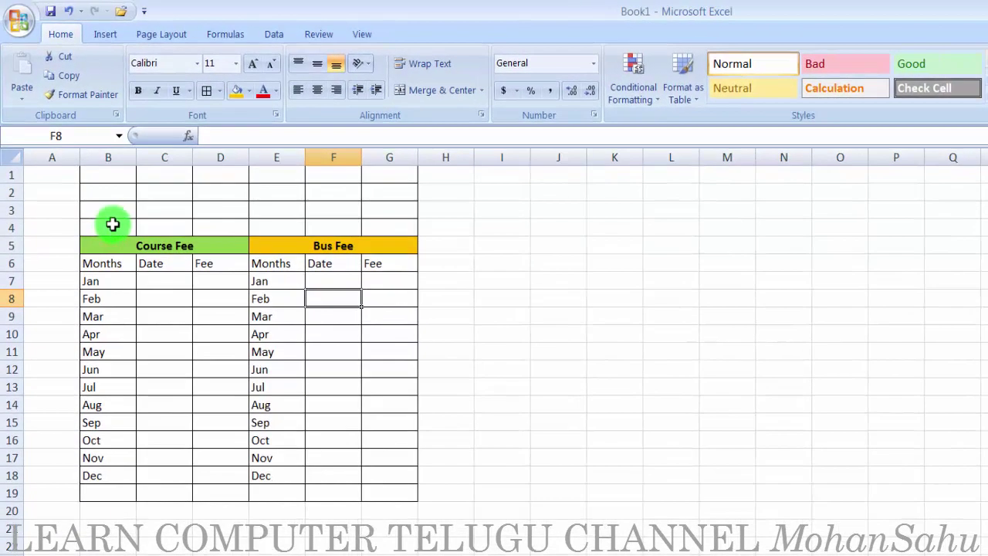
Enter a left-aligned Mobile label merged across B4:C4, then undo it.
drag(113, 224, 160, 224)
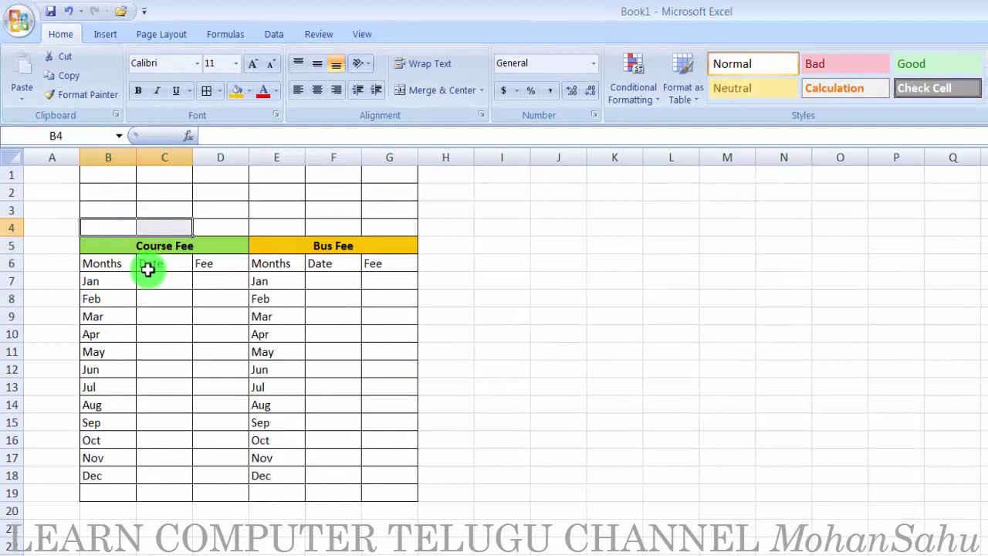
text(Mobie)
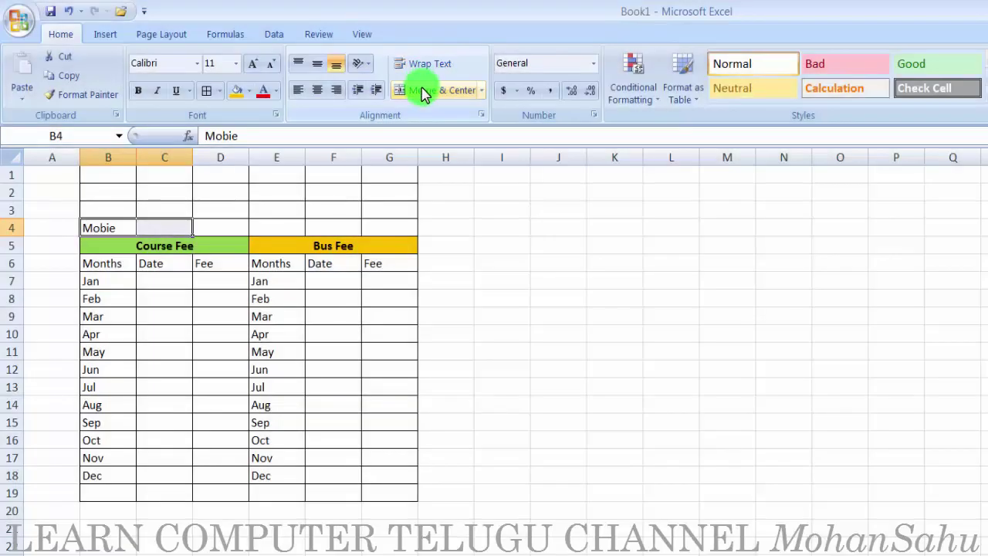
click(423, 90)
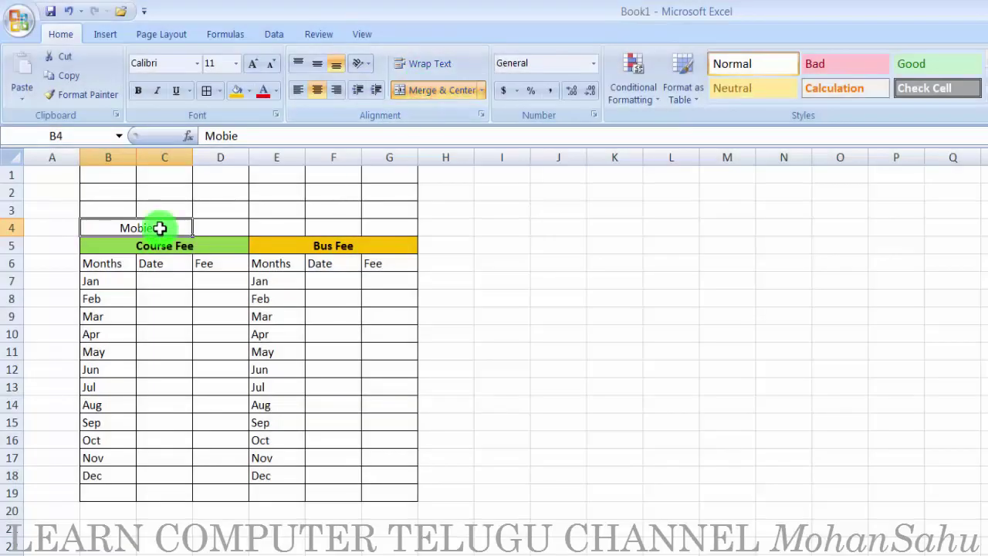
click(297, 91)
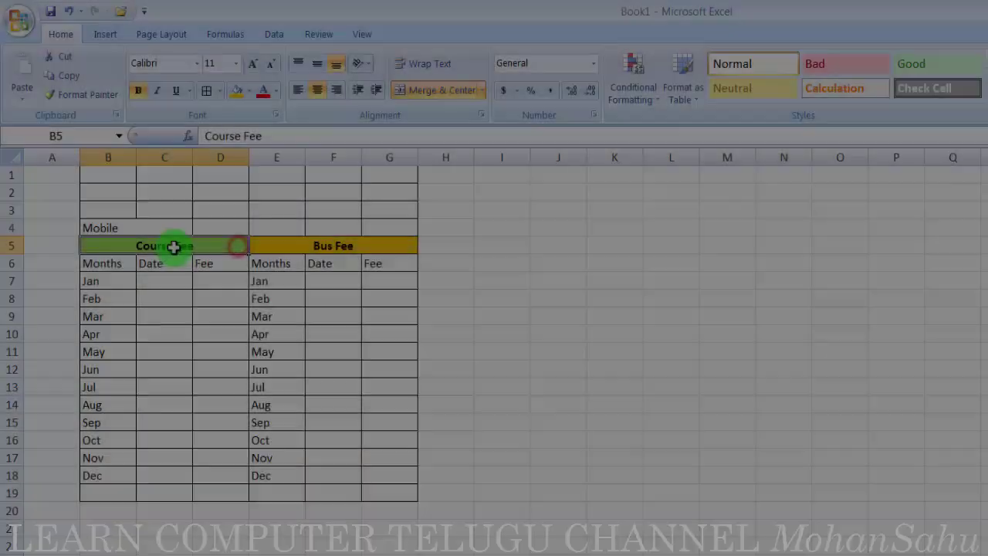
click(159, 226)
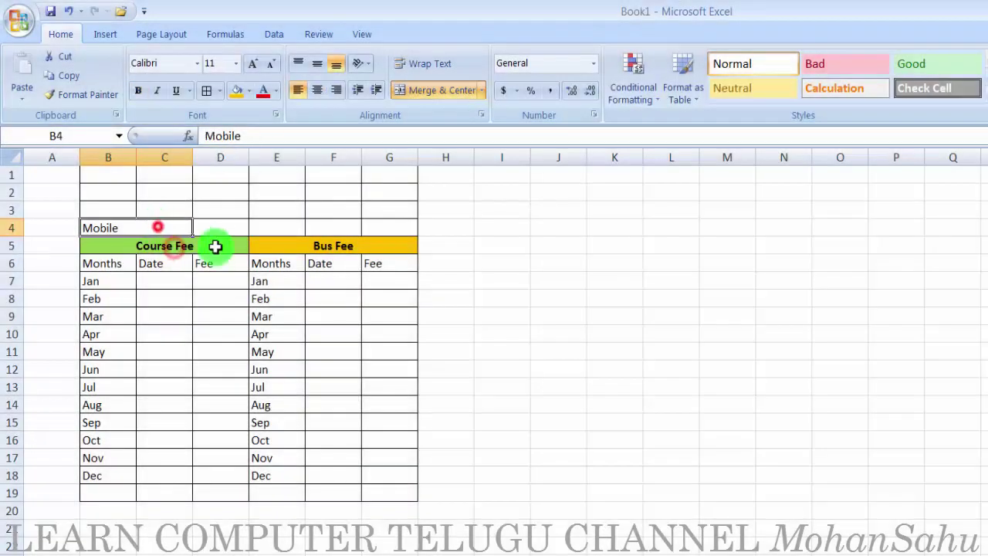
drag(209, 227, 400, 227)
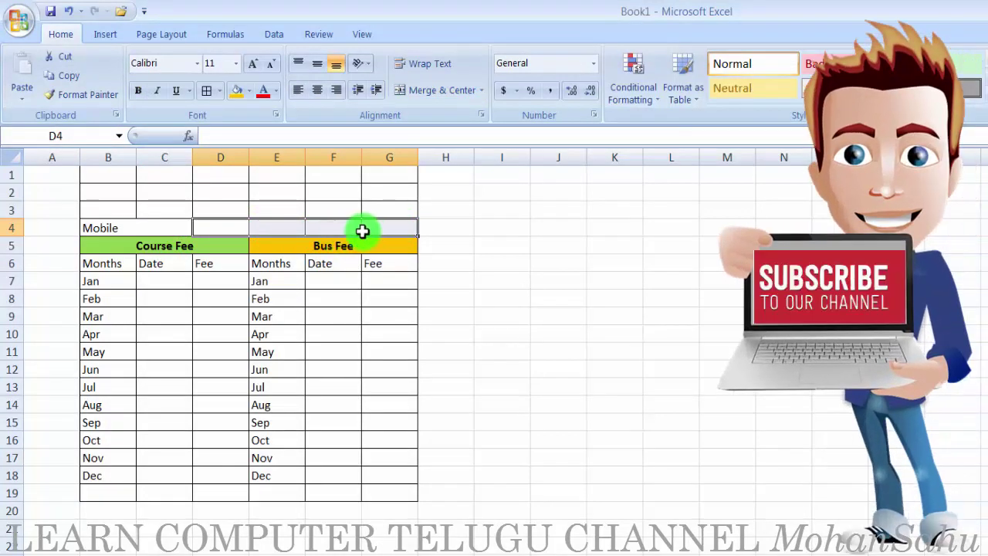
key(ctrl+z)
click(165, 286)
Type Mobile in B4 and merge C4:D4 into a single entry cell.
click(108, 228)
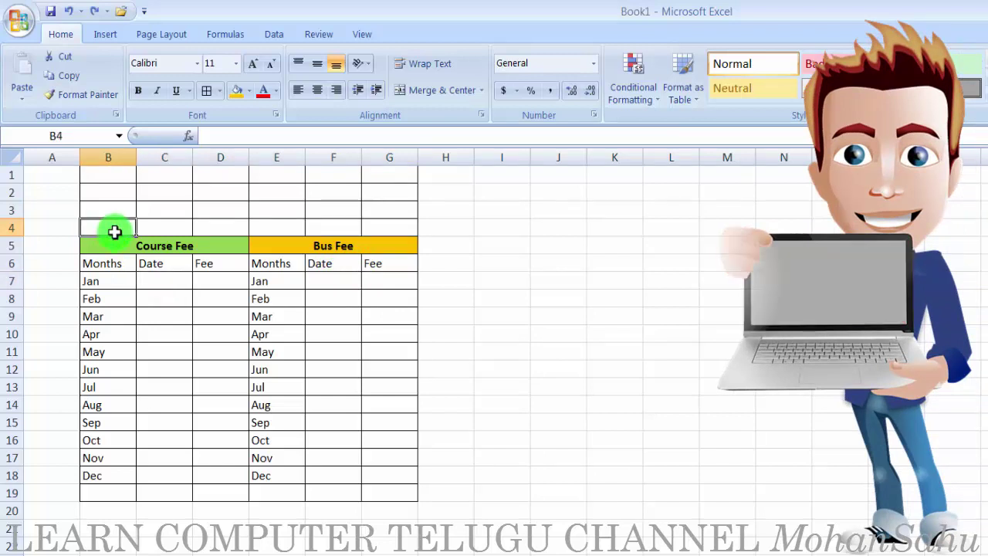
text(Mobile)
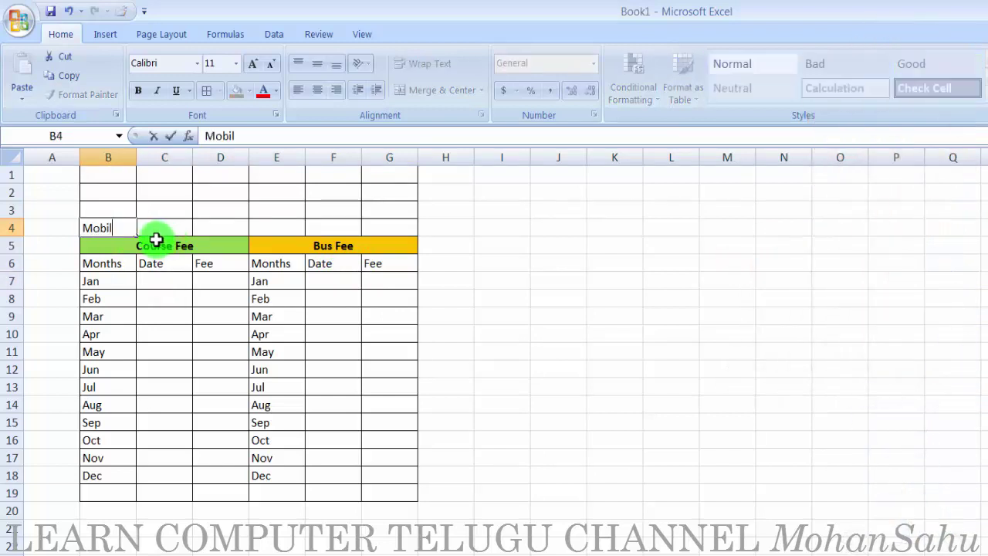
click(216, 275)
drag(160, 229, 218, 223)
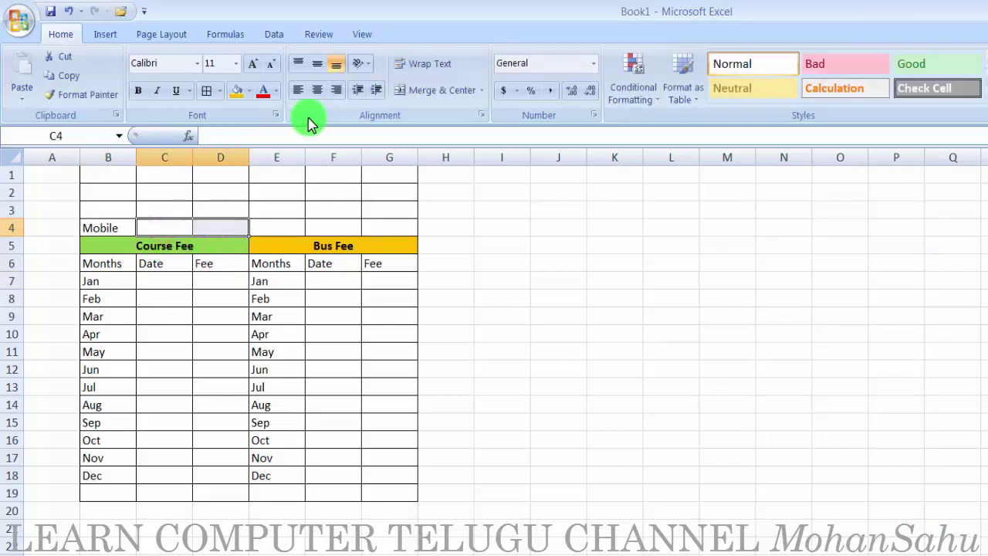
click(436, 91)
click(187, 257)
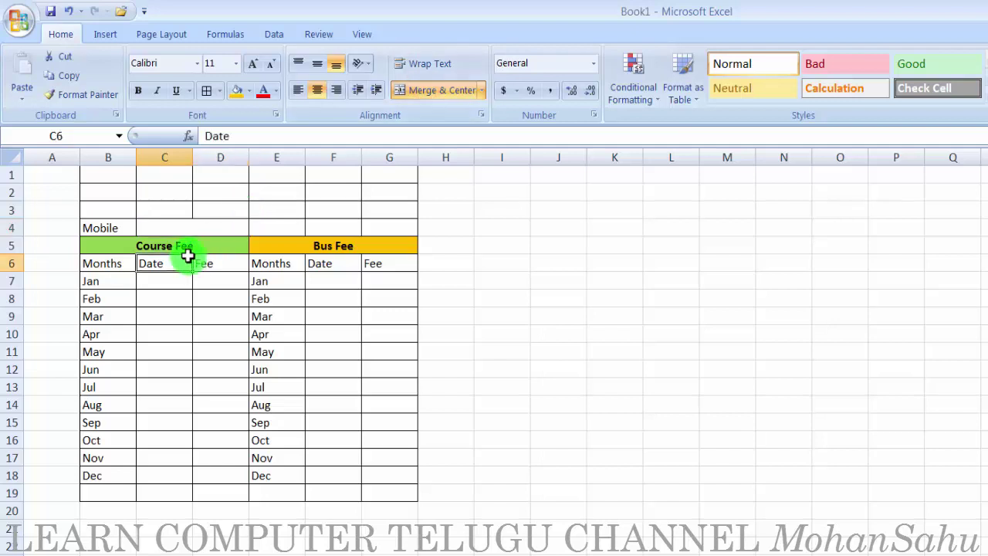
click(165, 229)
click(128, 225)
click(158, 228)
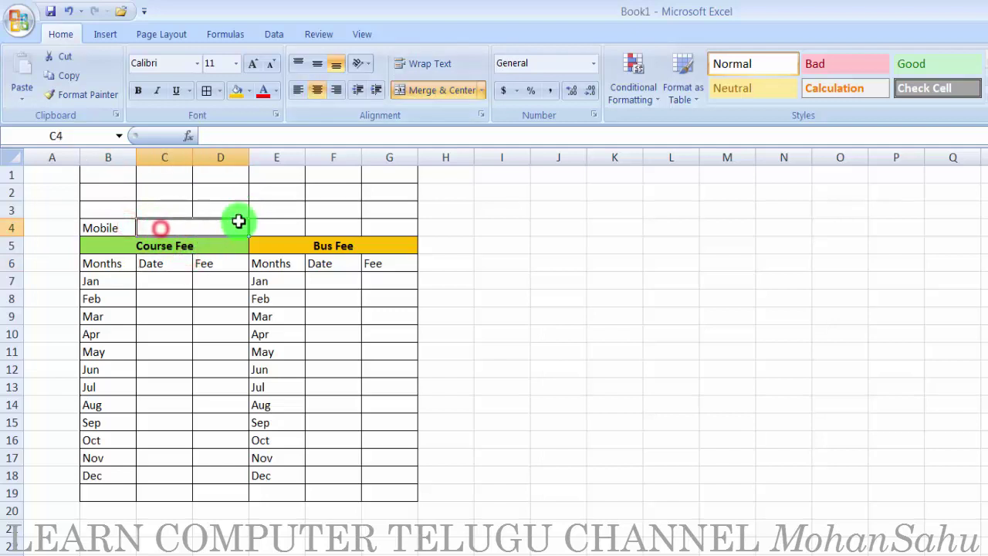
drag(276, 230, 376, 232)
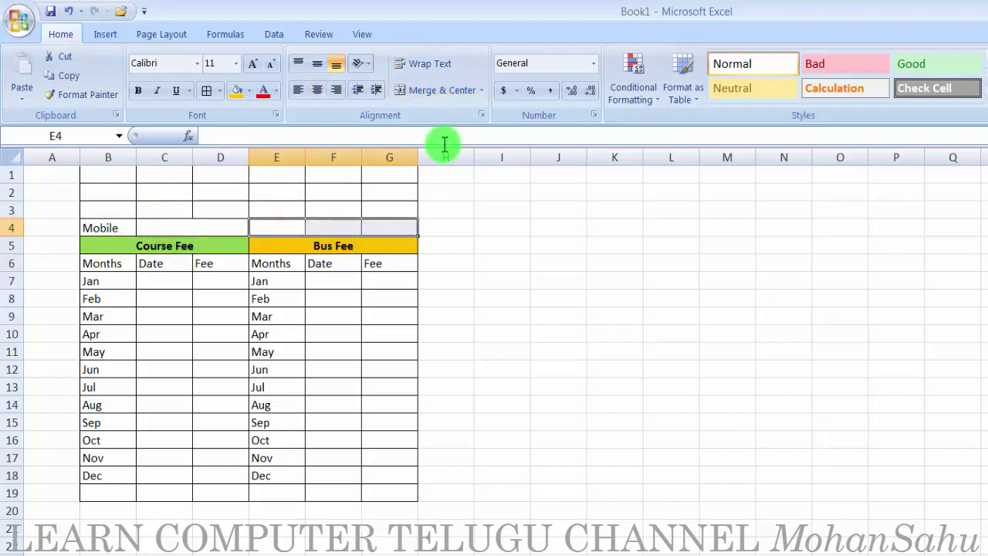
Merge E4:G4 and correct its label to a left-aligned 'Admision Date:'.
click(428, 92)
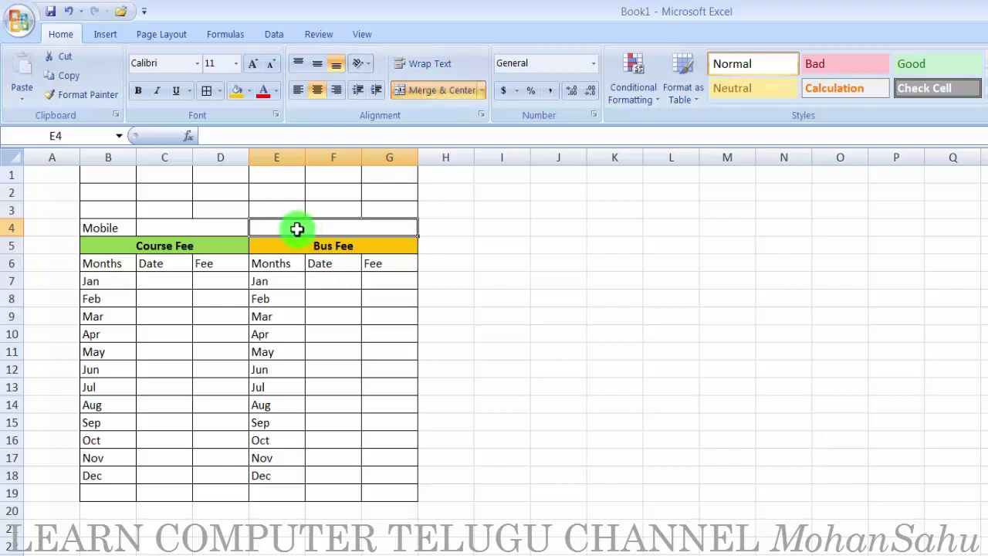
double_click(298, 229)
text(Admision Data)
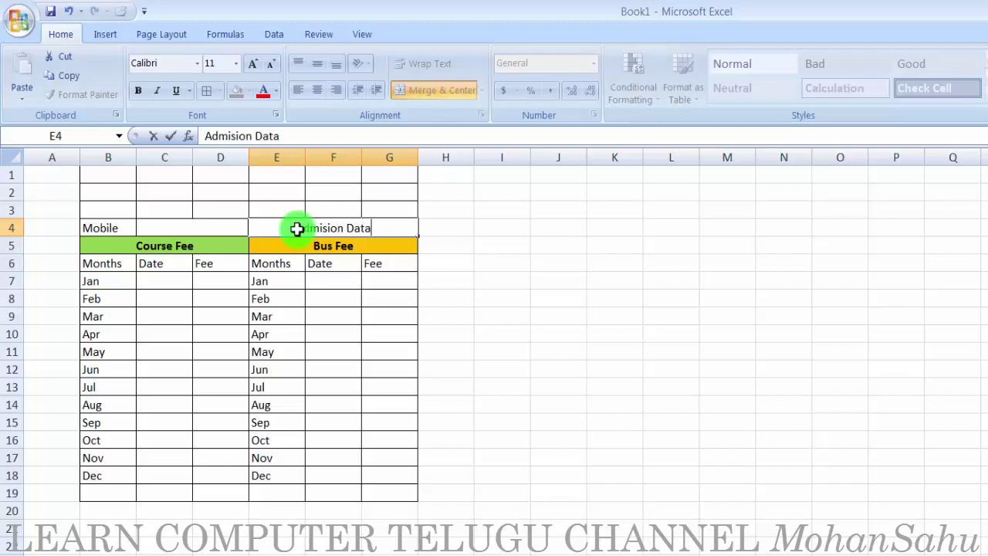
key(BackSpace)
text(e:)
key(ctrl+Return)
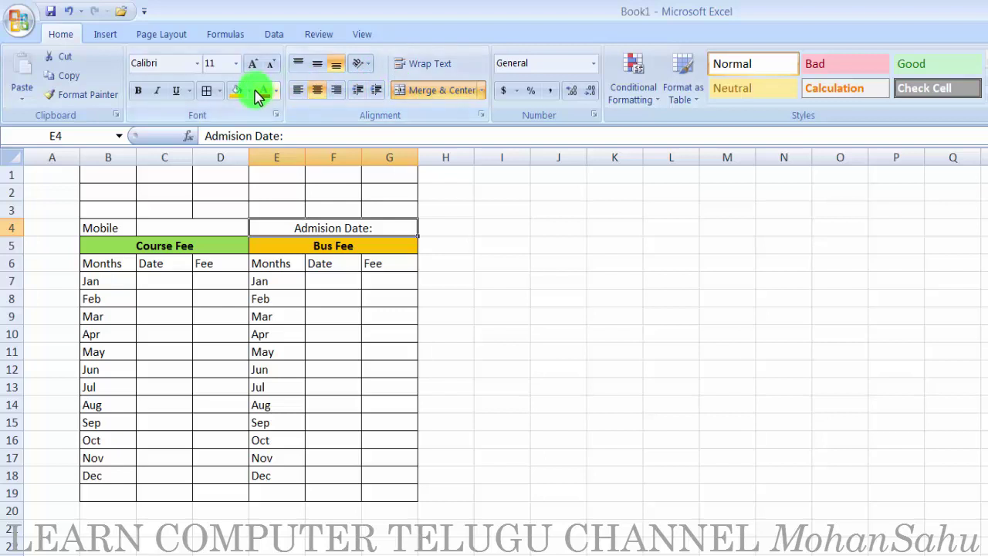
click(299, 90)
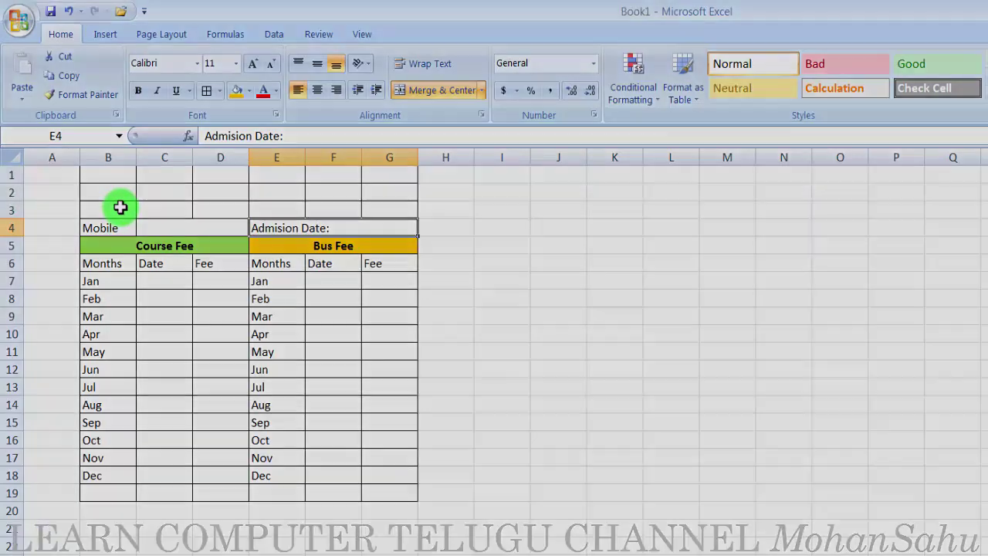
drag(116, 210, 224, 210)
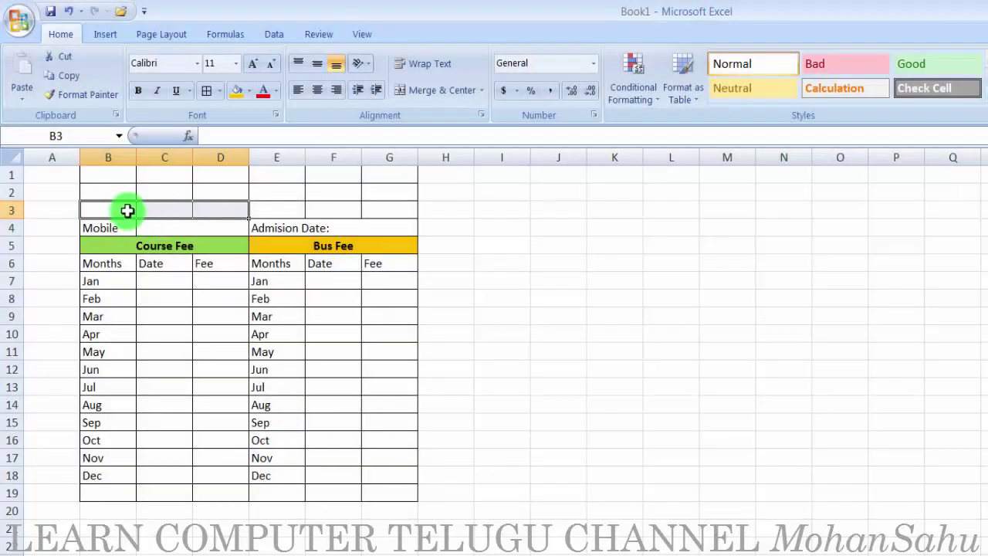
Merge B3:D3 and enter a left-aligned 'Course :' label.
click(424, 92)
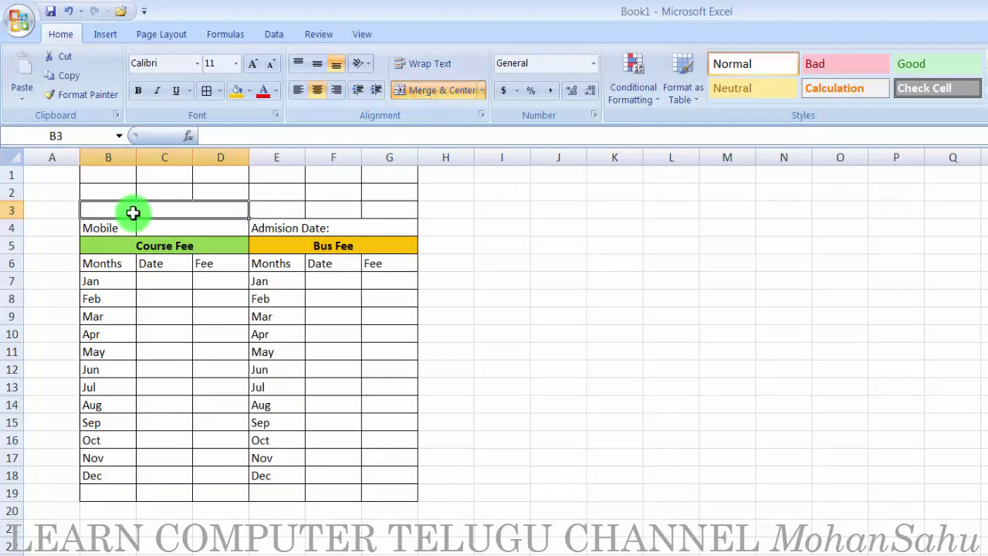
text(Couu)
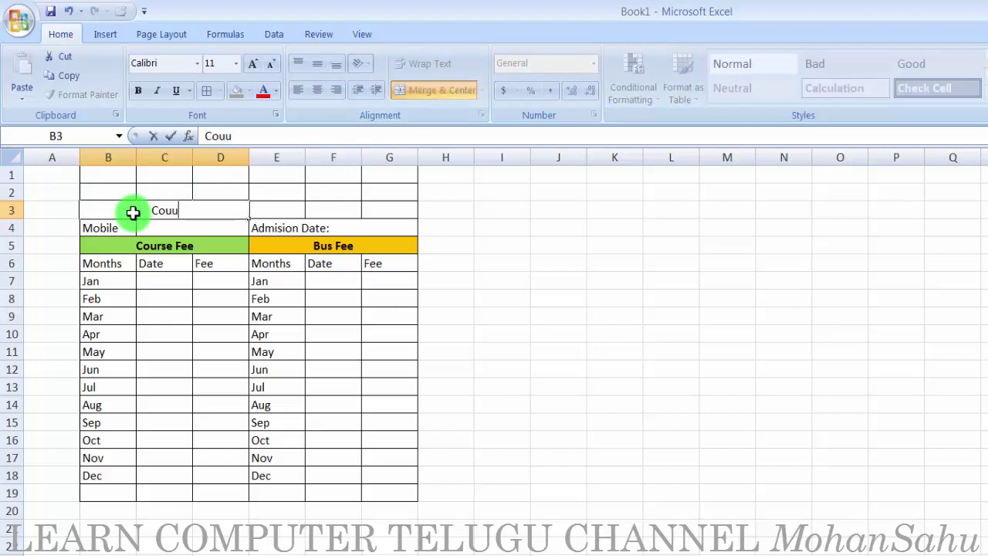
key(BackSpace)
text(rse :)
key(Return)
click(133, 213)
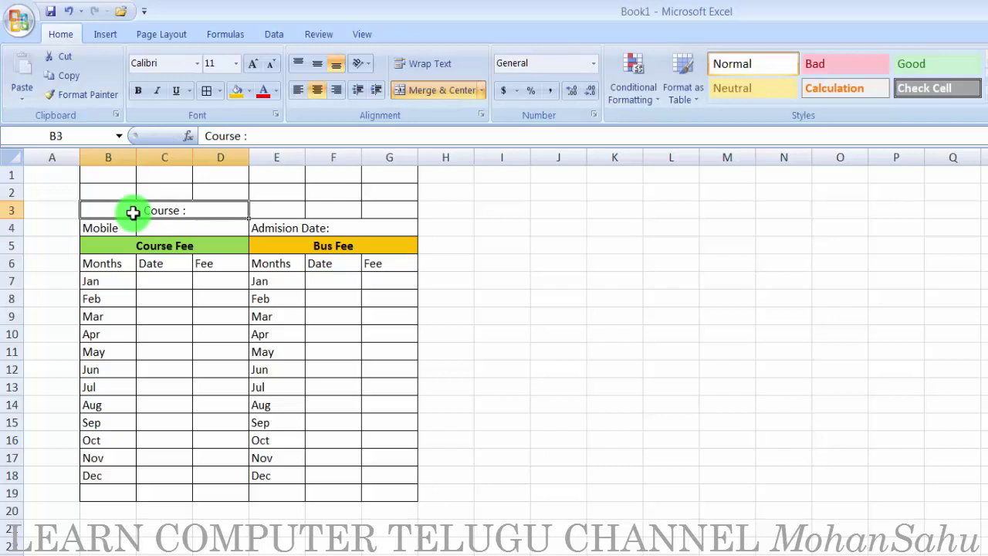
click(296, 91)
click(151, 210)
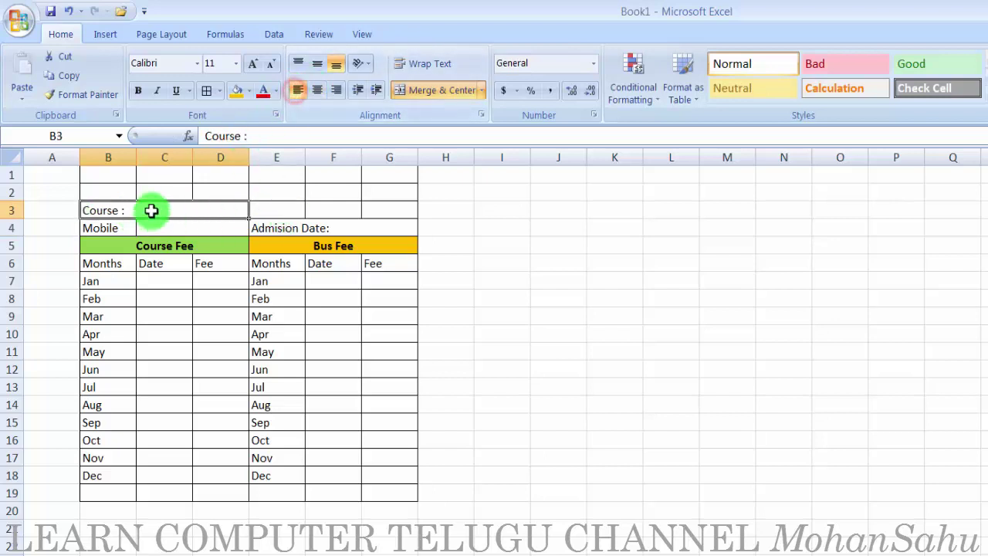
Enter 'Batch : 9am' merged and left-aligned across E3:G3.
drag(276, 210, 382, 208)
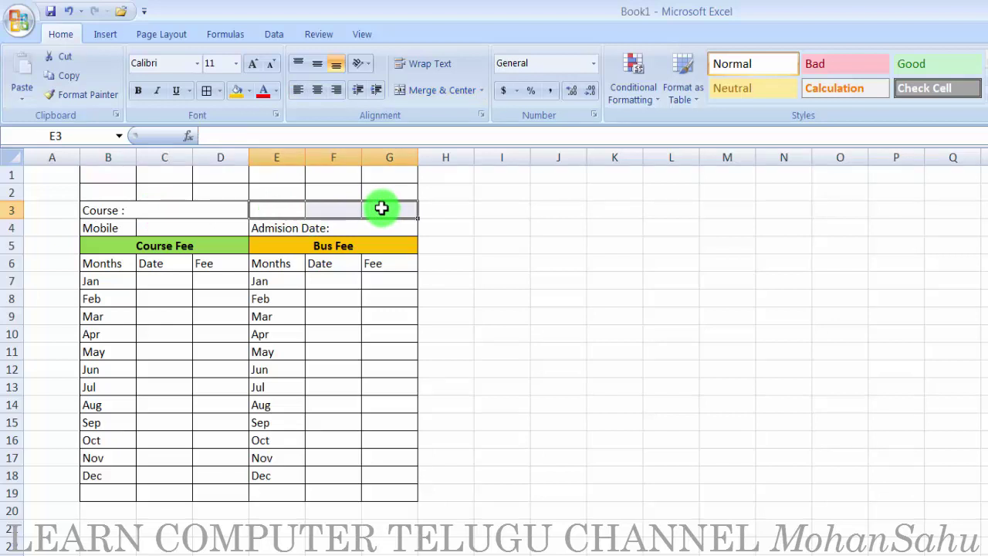
text(Batch : 9am)
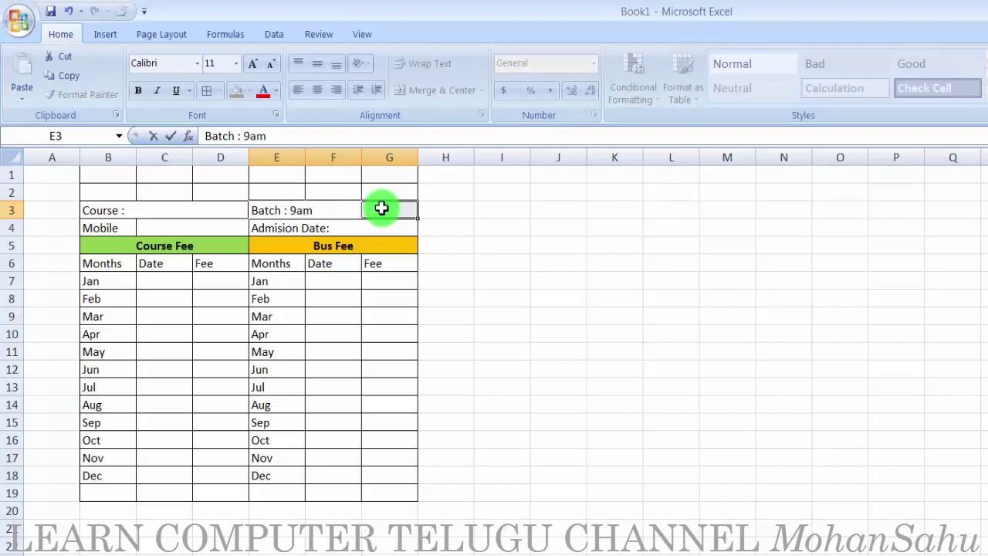
drag(382, 208, 362, 205)
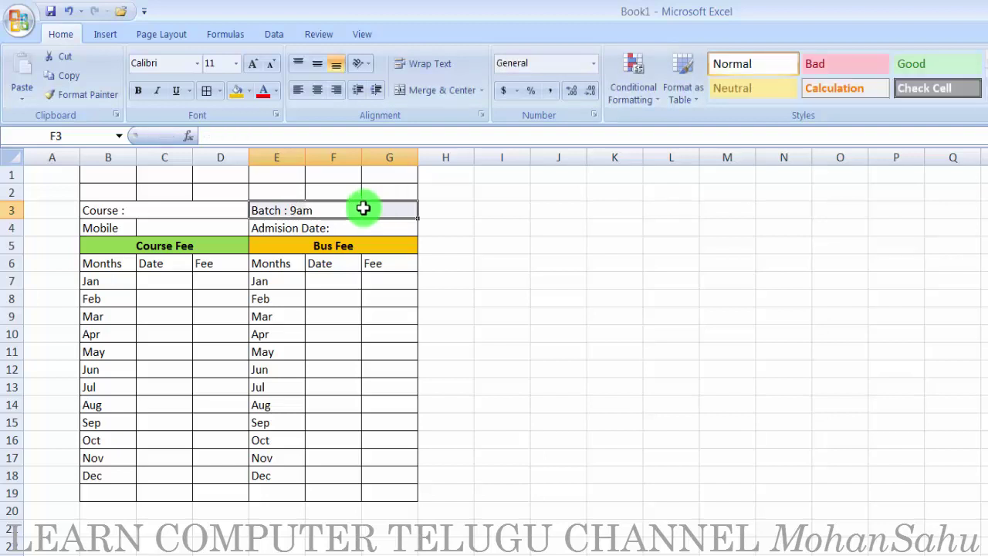
click(435, 98)
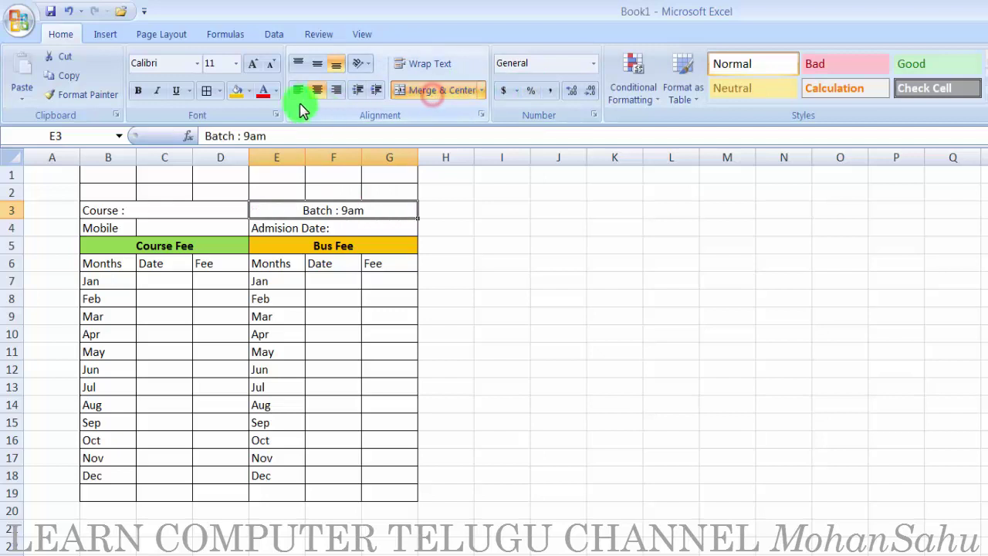
click(300, 91)
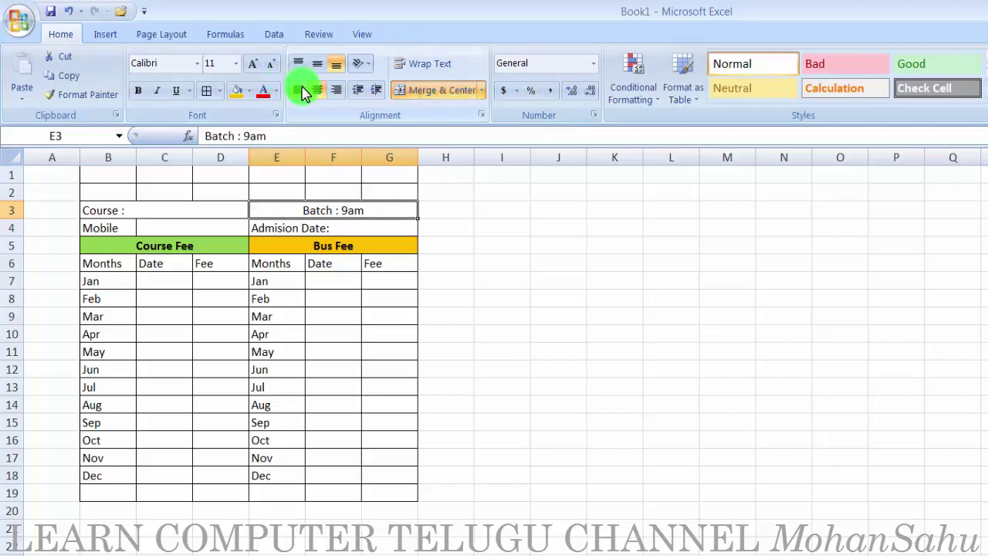
click(322, 279)
click(152, 207)
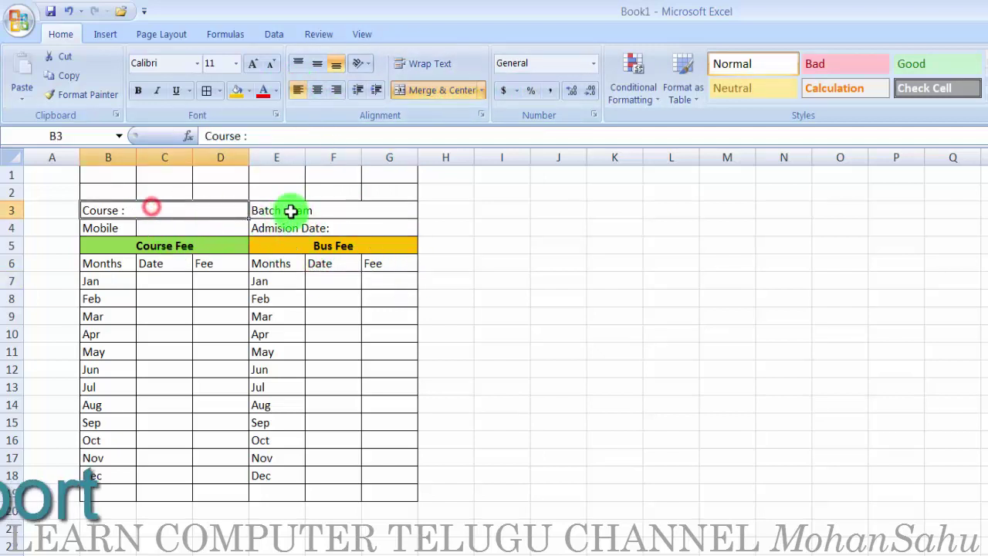
click(289, 209)
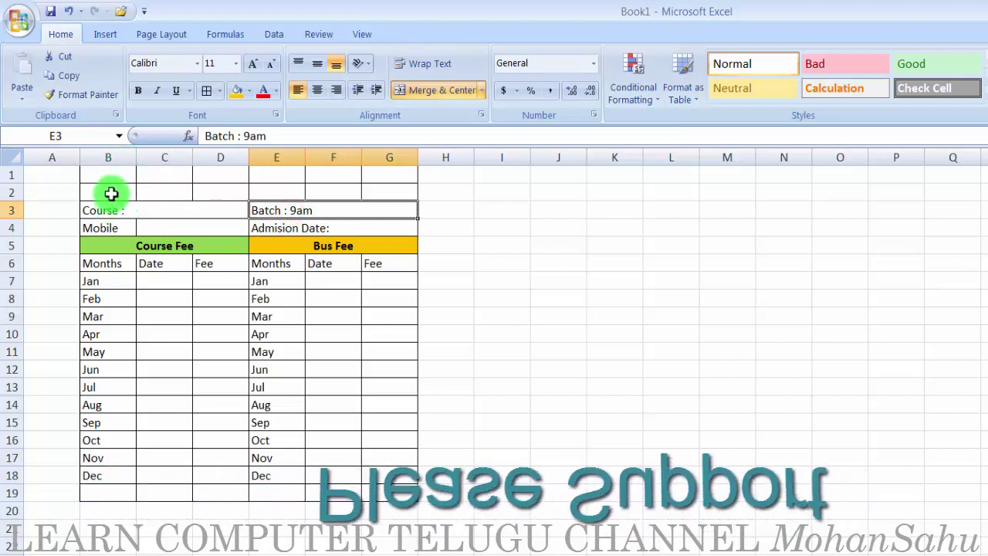
Merge B2:C2, left-align it, and enter the 'Student Name:' label.
click(110, 193)
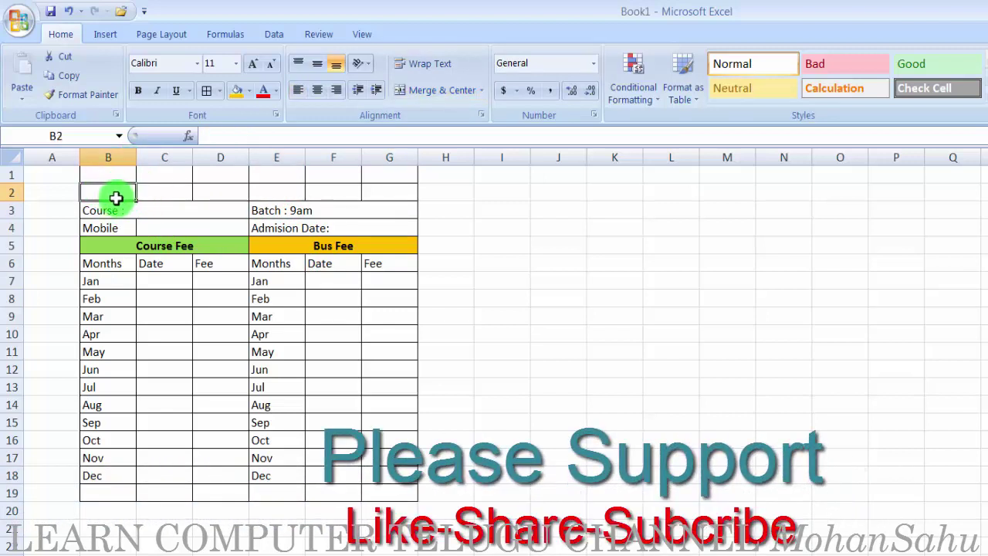
mouse_move(121, 193)
mouse_down()
mouse_move(207, 194)
mouse_move(175, 199)
mouse_up()
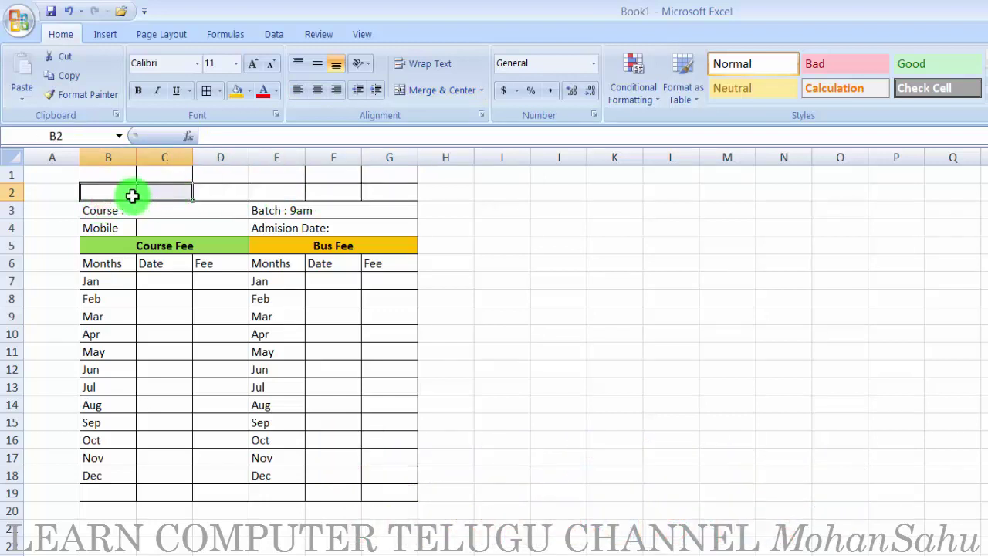
click(440, 90)
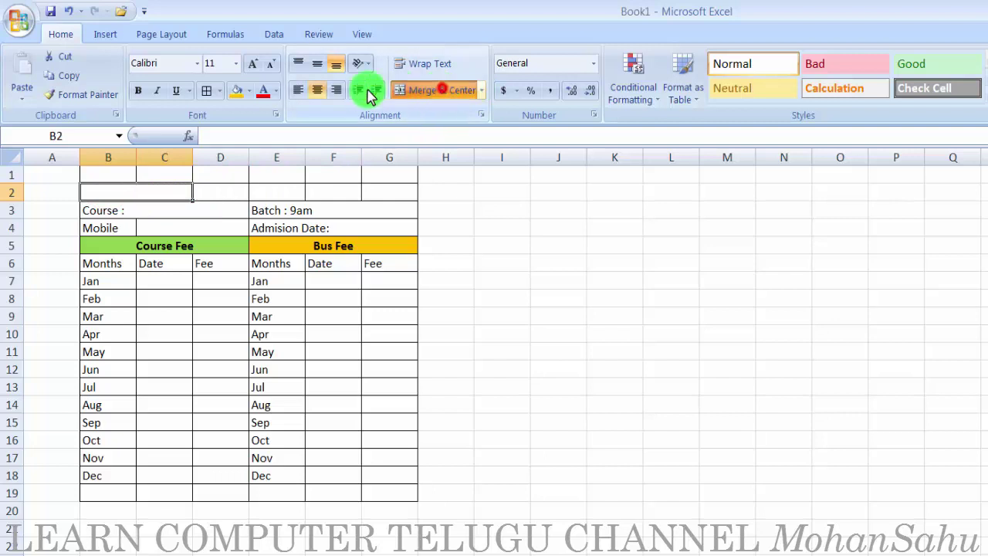
click(302, 93)
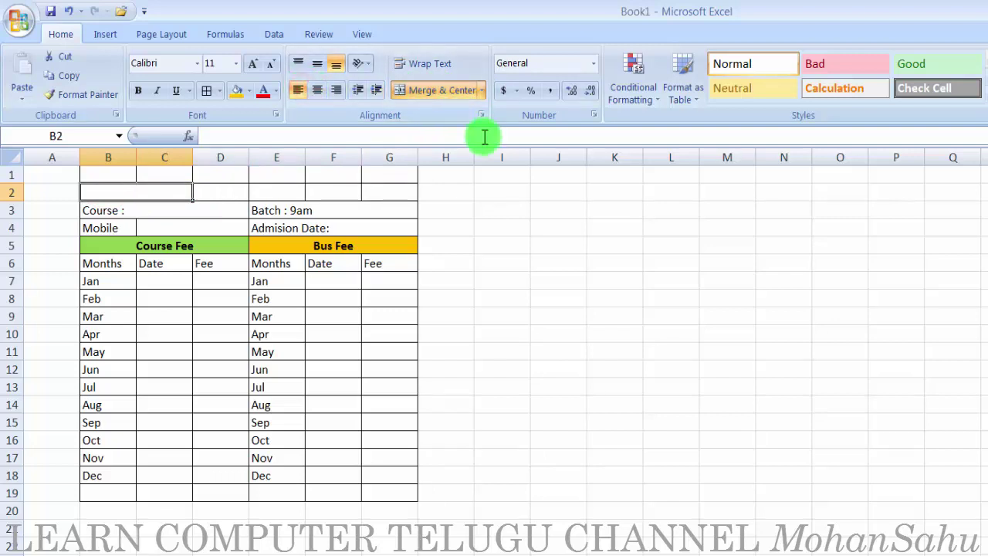
text(sep)
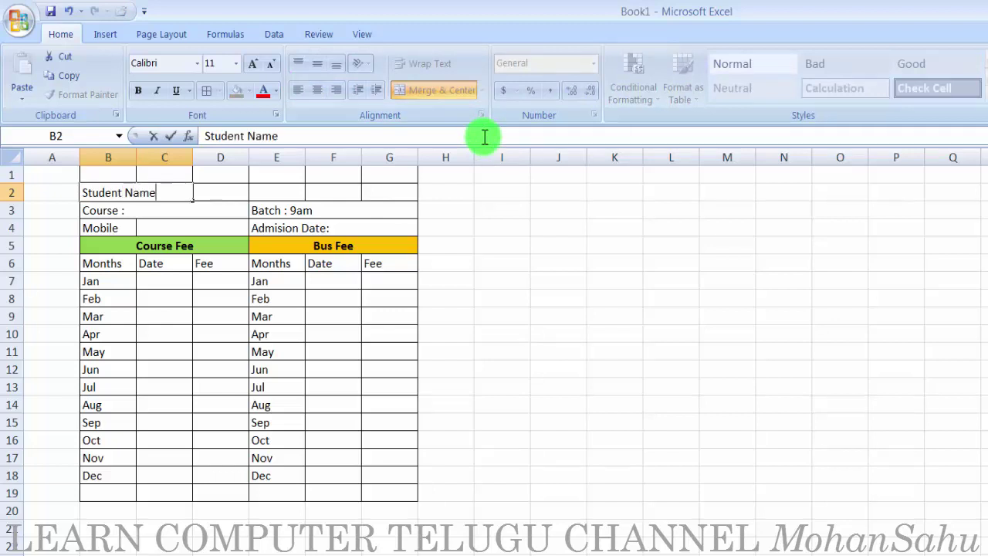
text(:)
Merge D2:G2 into one left-aligned entry cell for the name.
drag(225, 187, 365, 188)
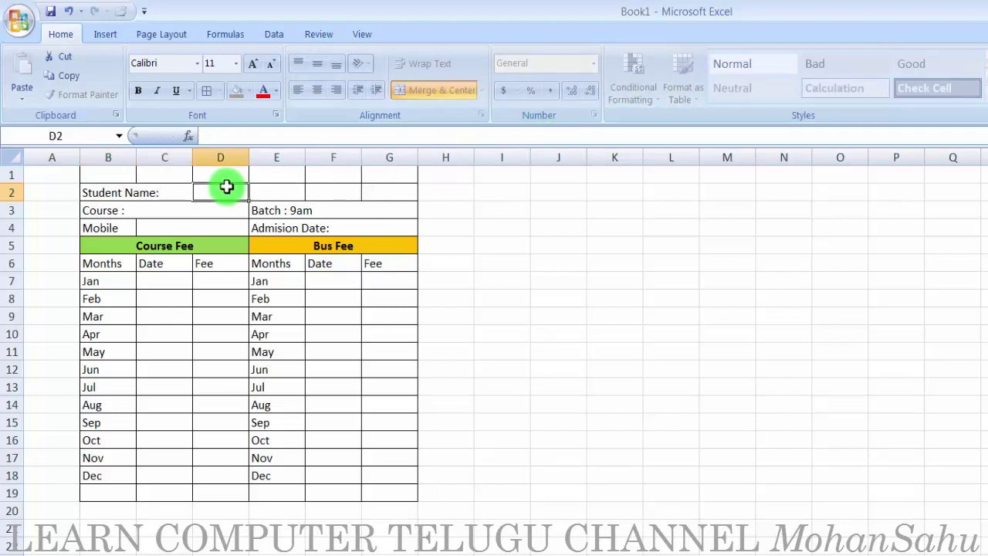
click(417, 92)
click(299, 91)
click(225, 187)
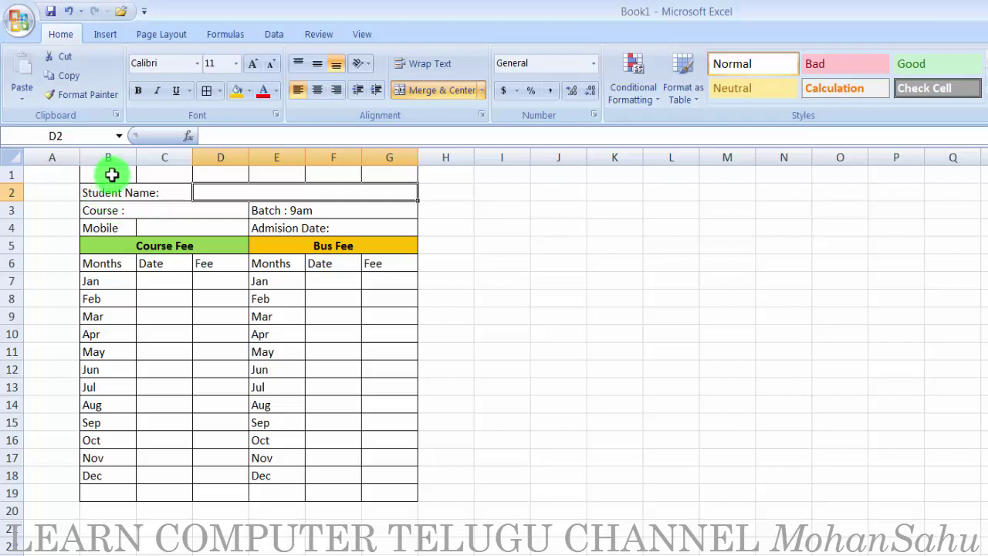
mouse_move(108, 175)
mouse_down()
mouse_move(225, 186)
mouse_move(386, 177)
mouse_up()
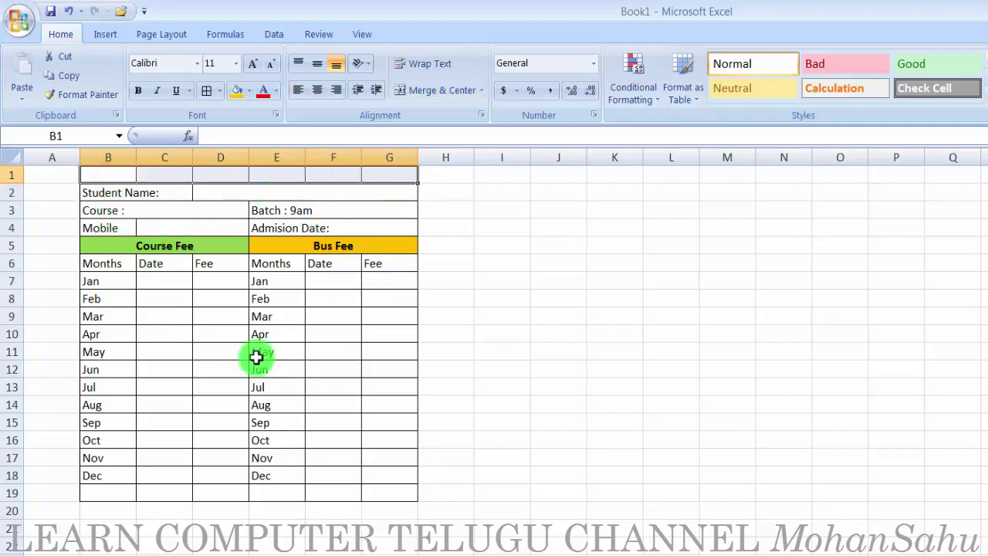
Merge B1:G1 for the MONTHLY FEES REPORT title and make it bold at size 18.
click(425, 90)
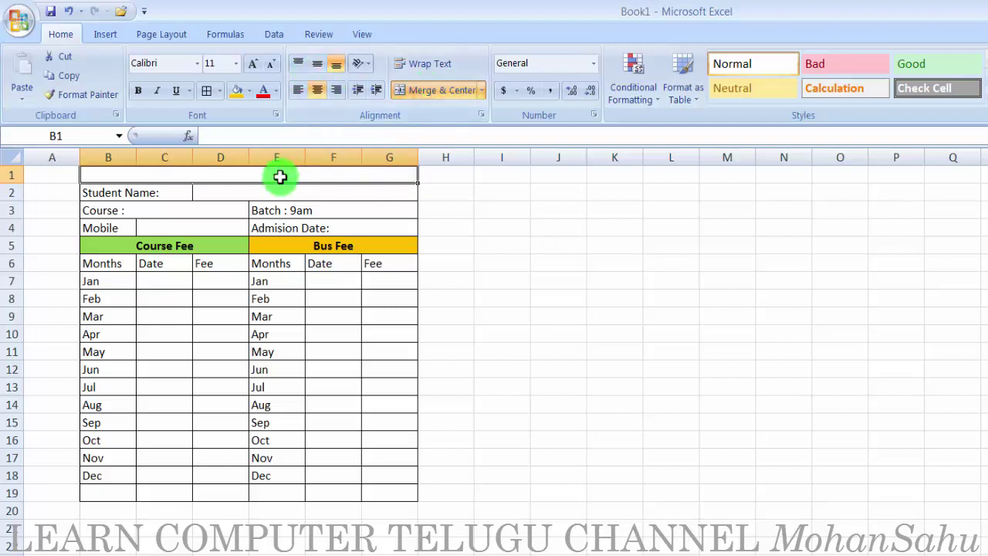
text(m)
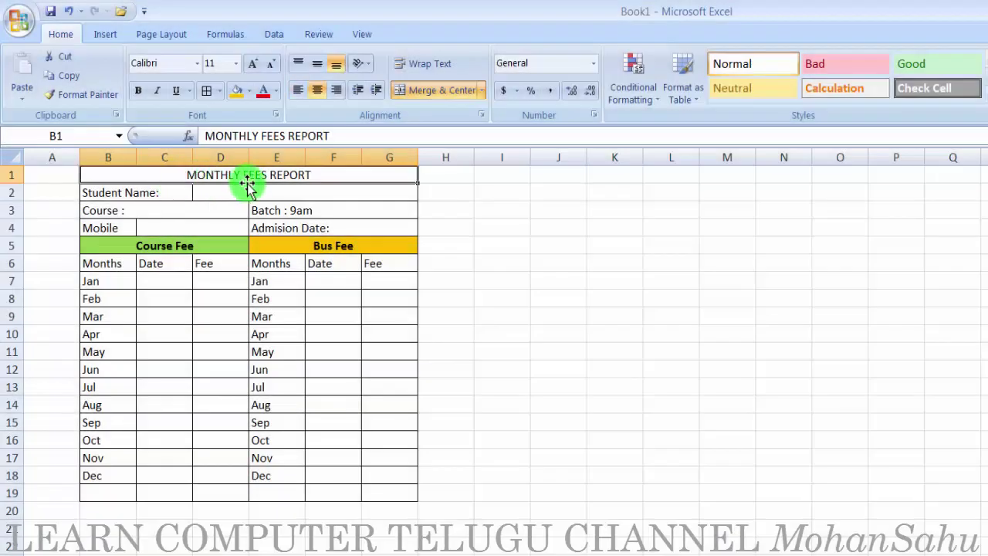
click(236, 63)
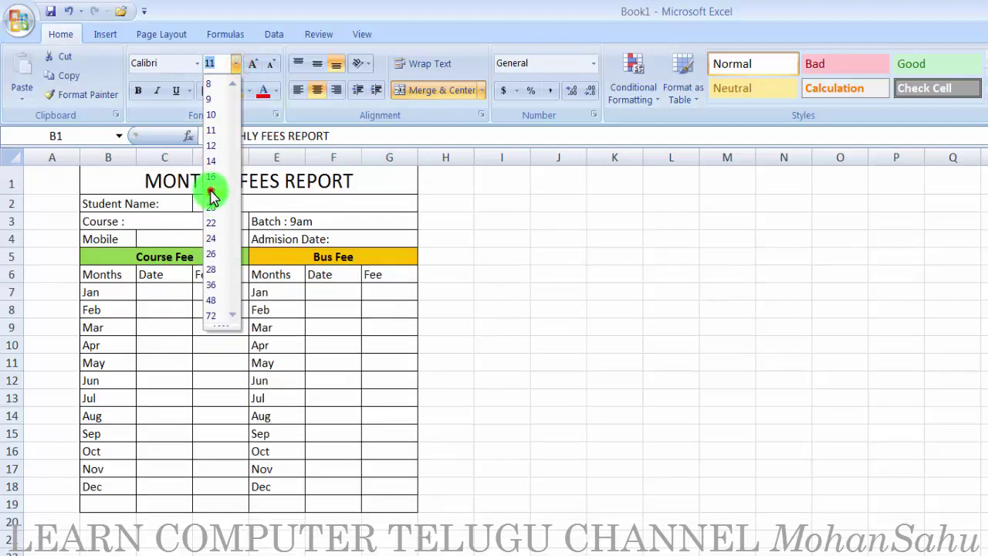
click(212, 192)
click(137, 91)
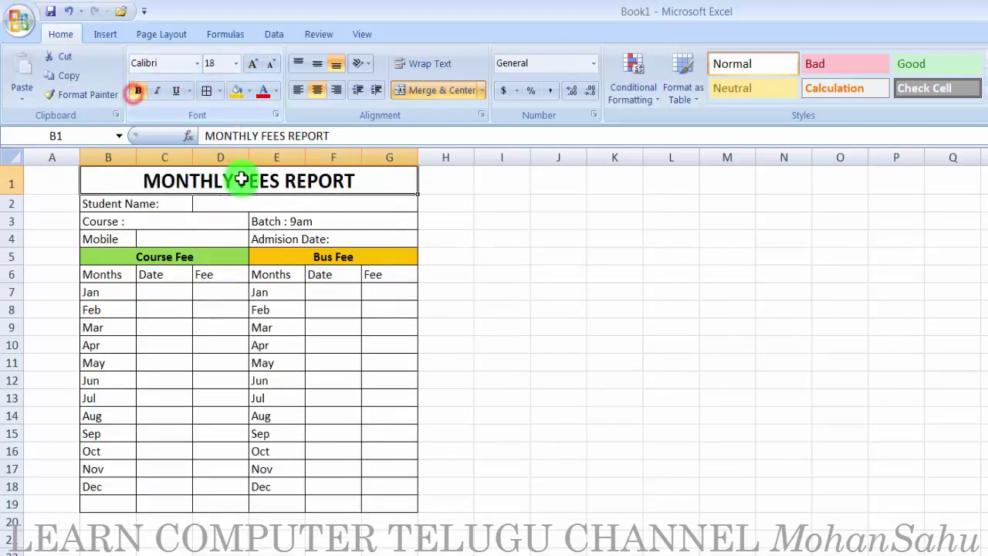
Give the merged title cell a blue fill with white text.
click(249, 93)
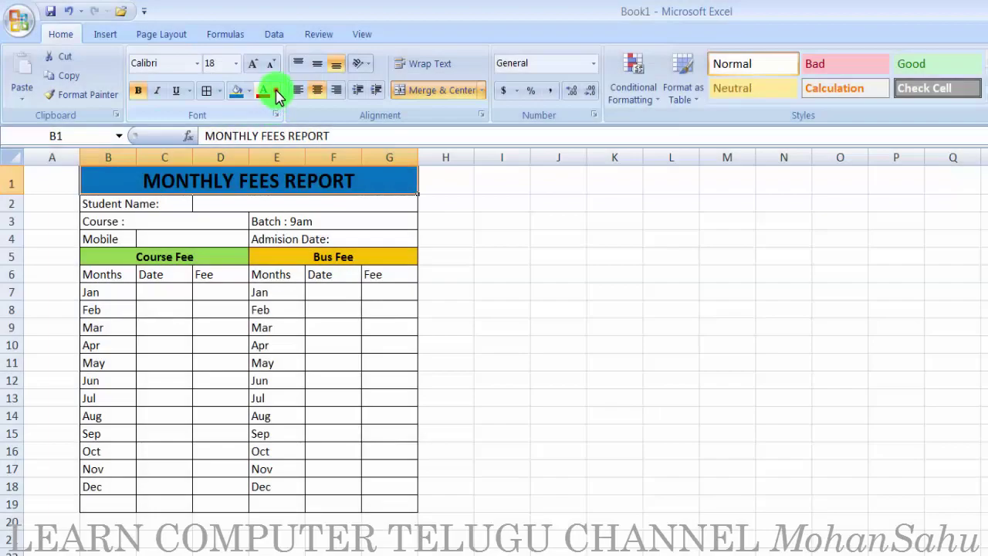
click(278, 94)
click(268, 145)
click(351, 237)
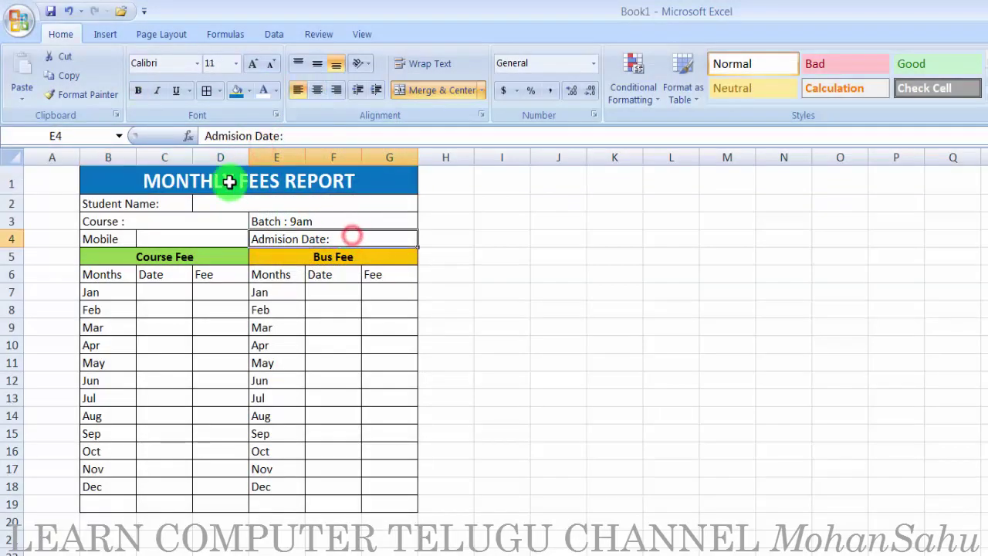
click(230, 181)
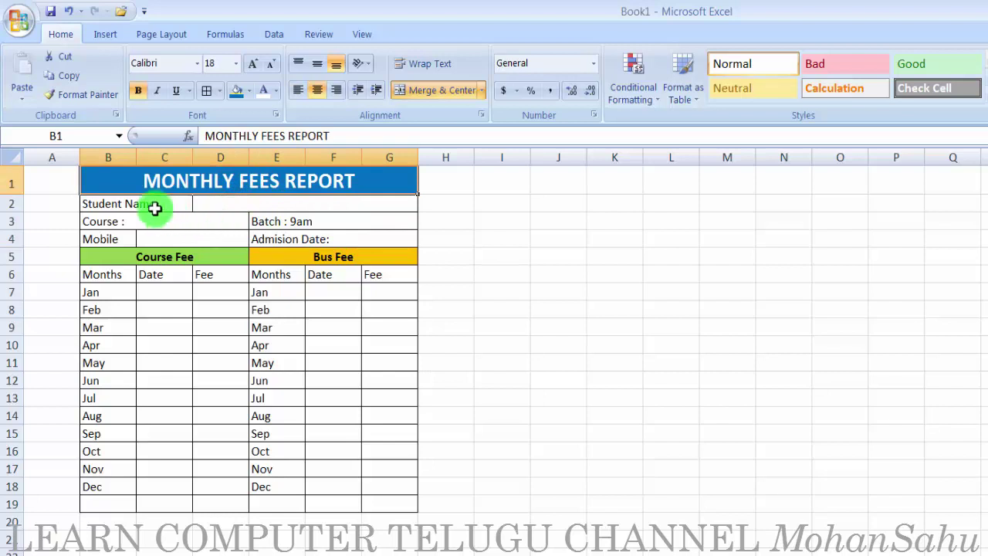
click(153, 207)
Enter the student's name in D2 and append PGDCA to the Course : entry.
click(228, 205)
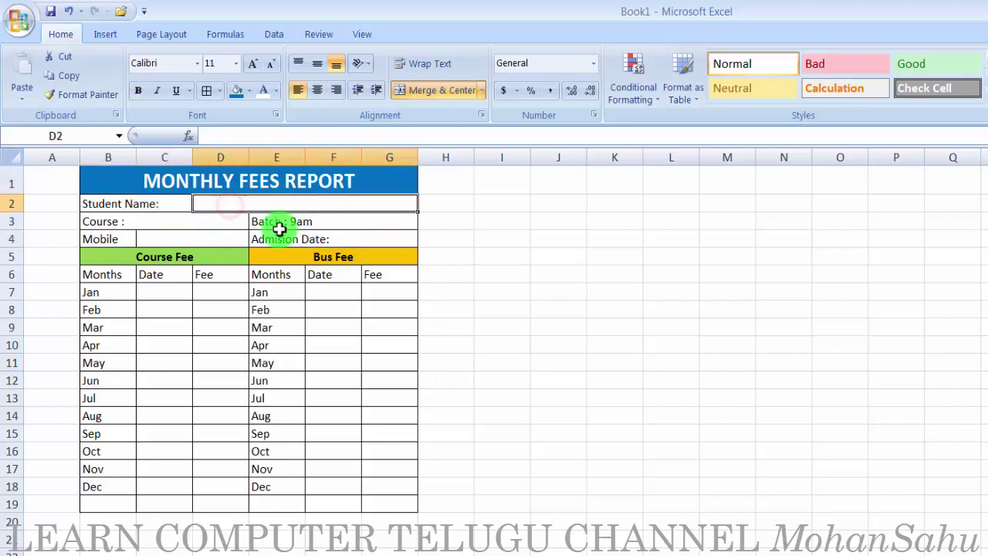
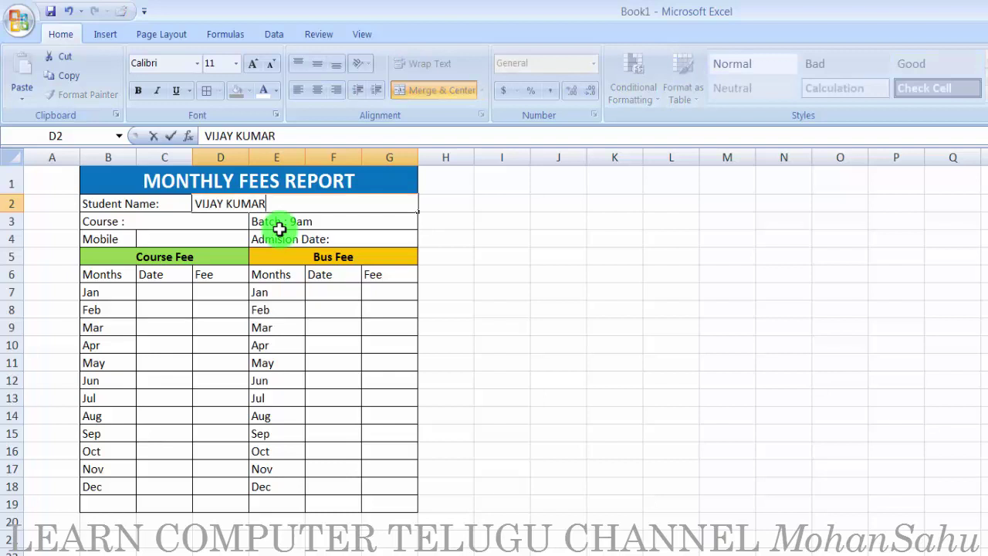
key(Return)
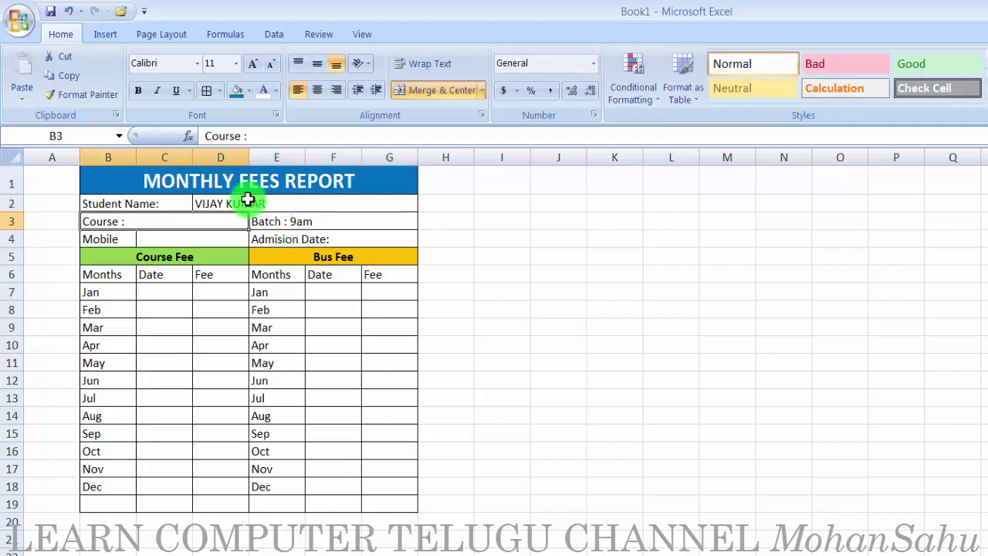
click(253, 202)
click(197, 226)
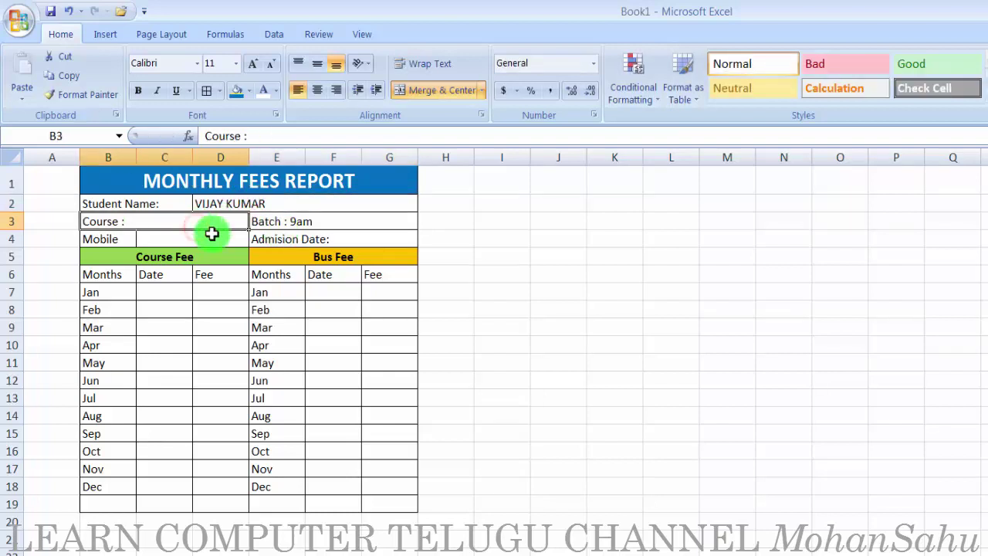
double_click(204, 233)
text(PGDCA)
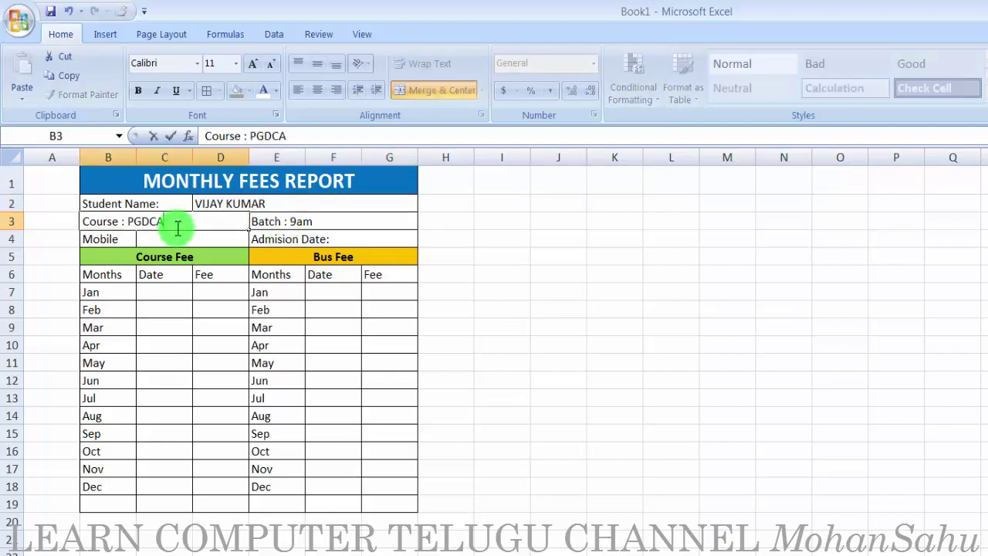
click(276, 222)
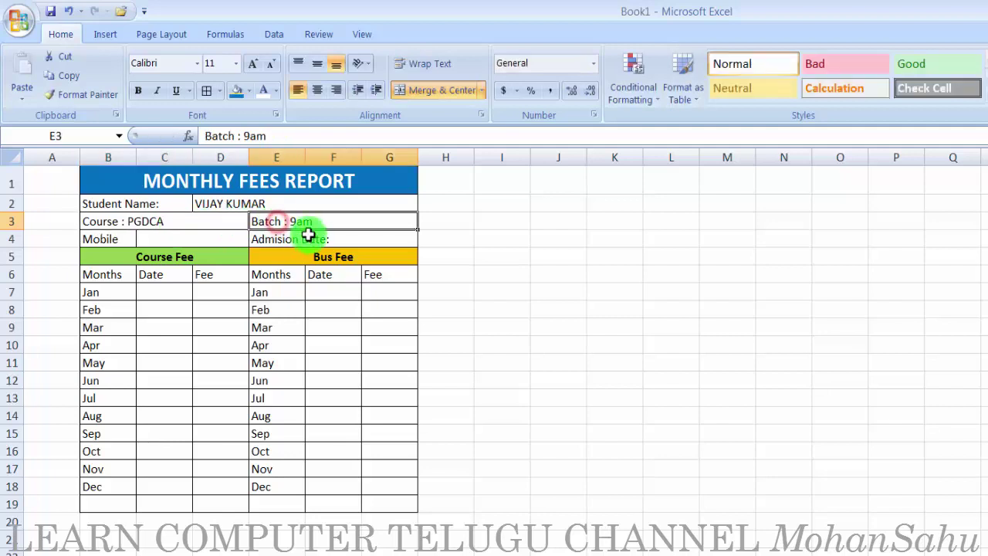
Enter the student's mobile number in C4 and admission date 01-JAN-2017 in E4.
click(118, 240)
click(161, 239)
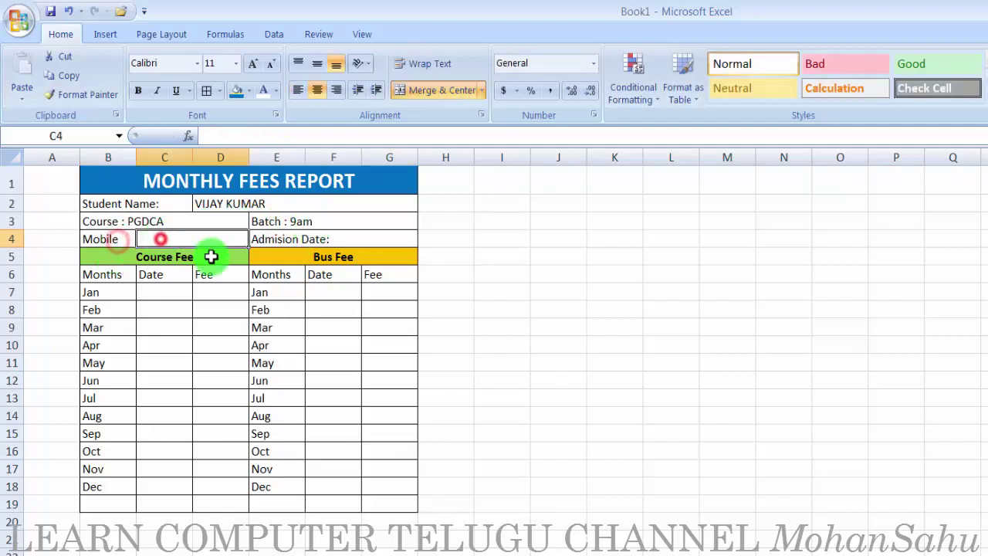
key(Tab)
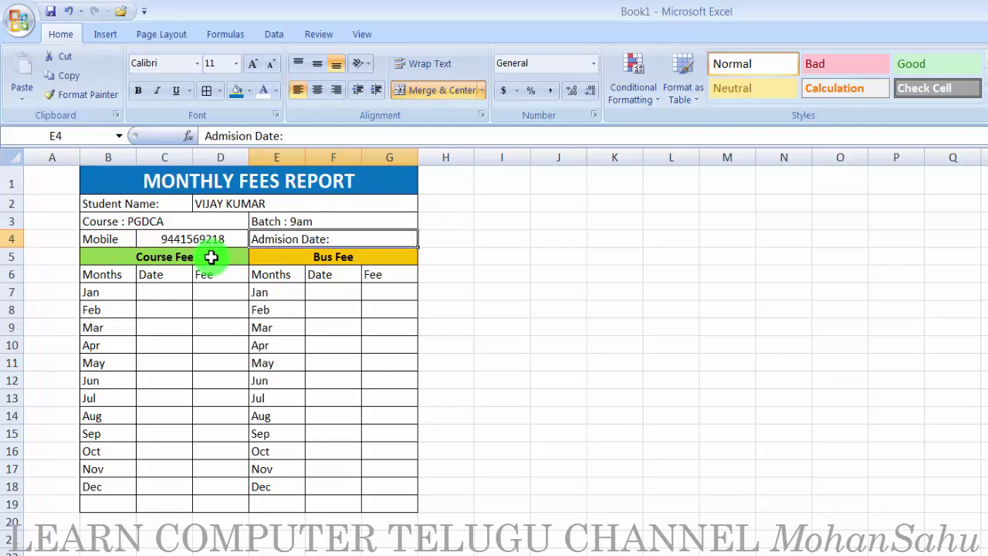
double_click(330, 239)
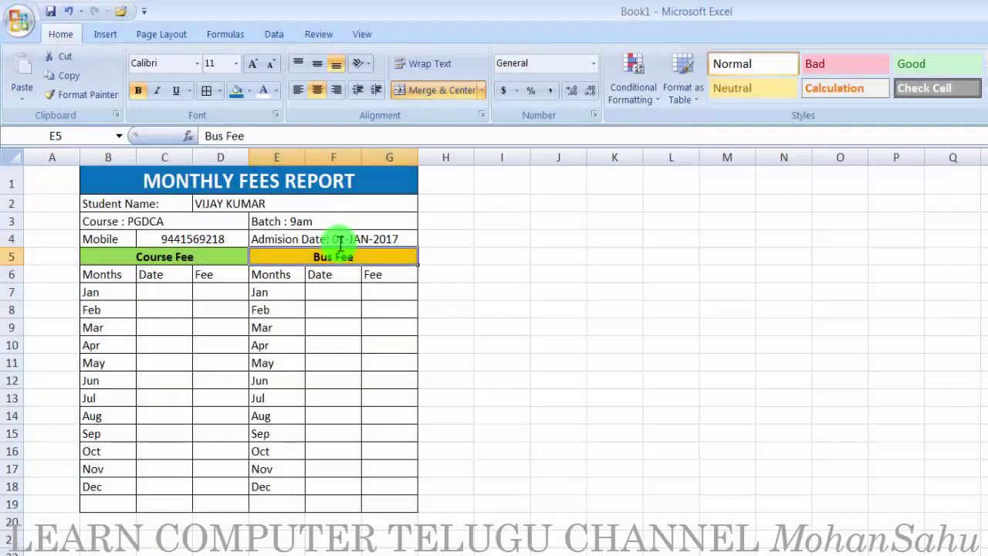
text(01-JAN-2017)
click(340, 239)
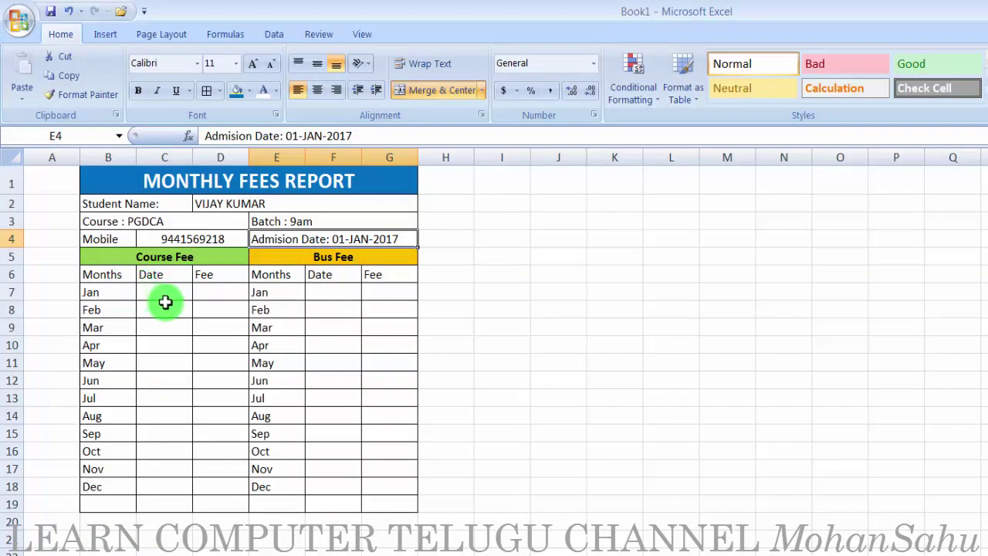
click(147, 259)
Select the row 19 TOTAL cells under both the Course Fee and Bus Fee tables.
click(306, 267)
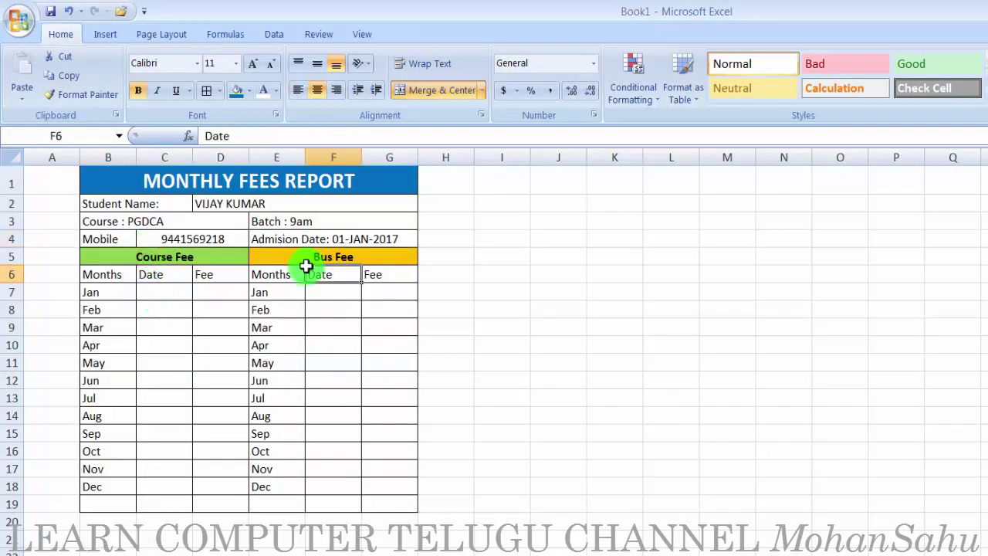
click(161, 268)
click(174, 317)
click(241, 316)
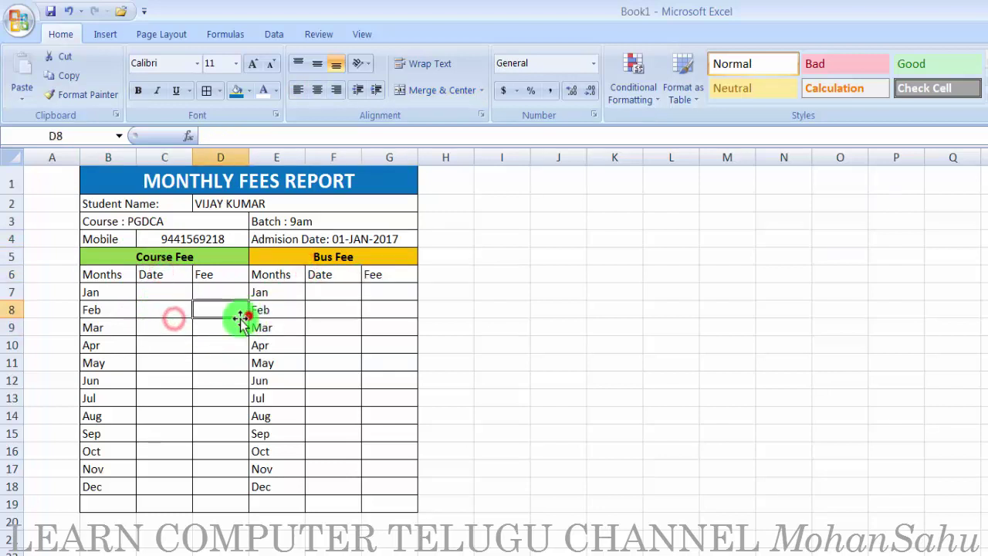
click(199, 349)
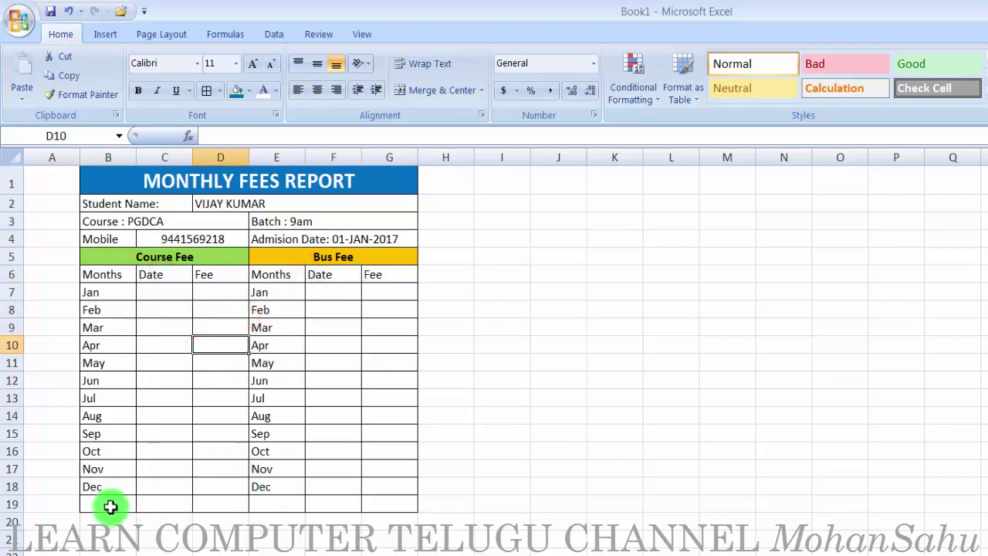
drag(110, 506, 329, 496)
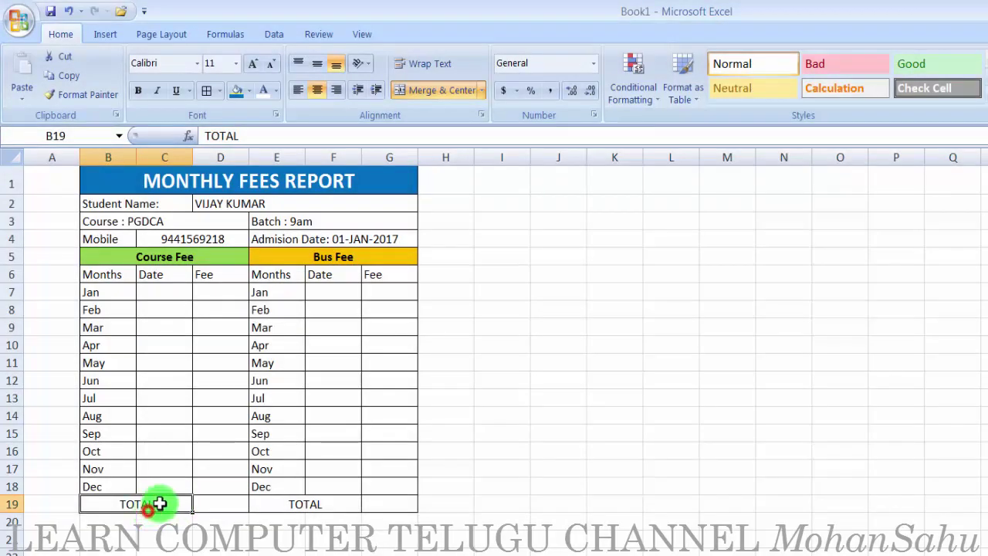
click(307, 507)
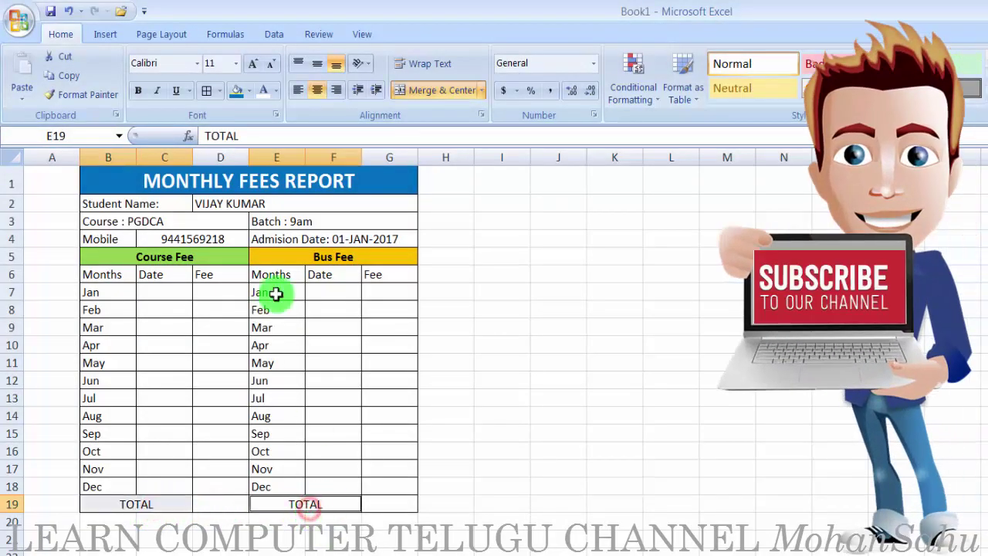
Try a purple fill on the TOTAL cells, then undo it with Ctrl+Z.
click(247, 91)
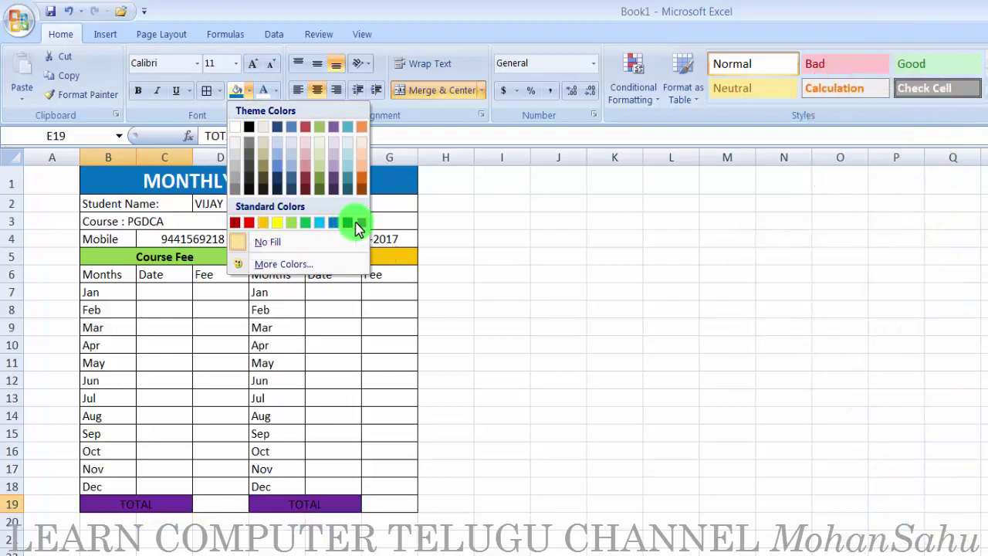
click(359, 222)
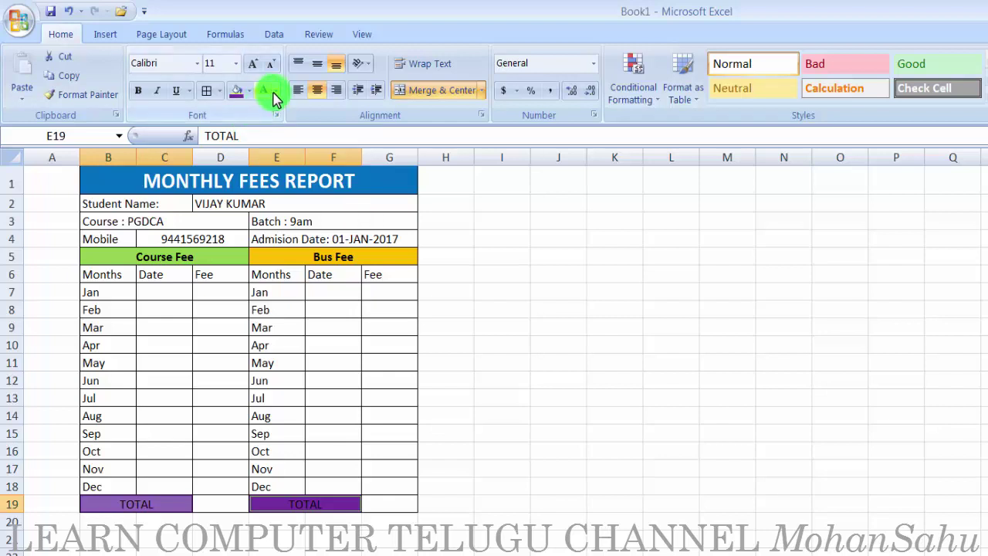
click(298, 536)
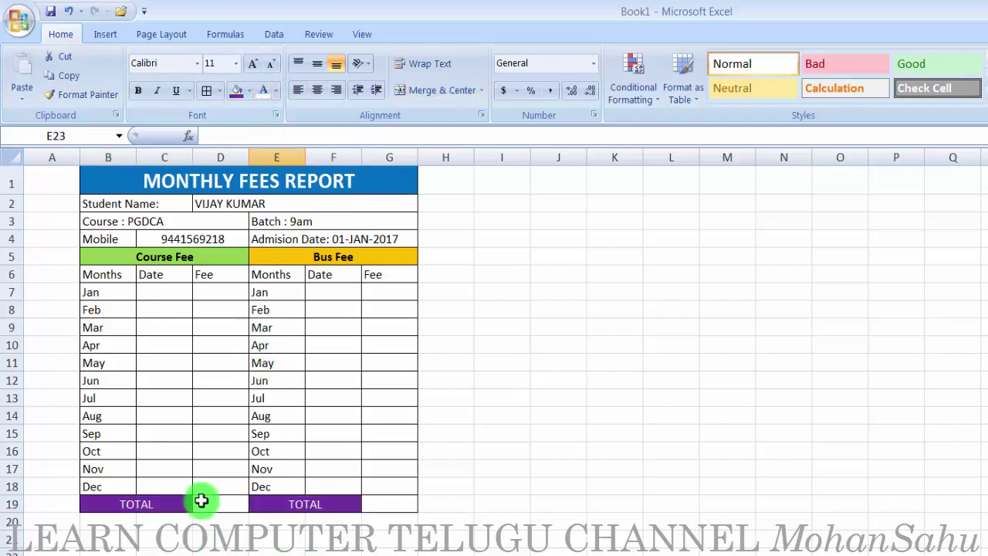
key(ctrl+z)
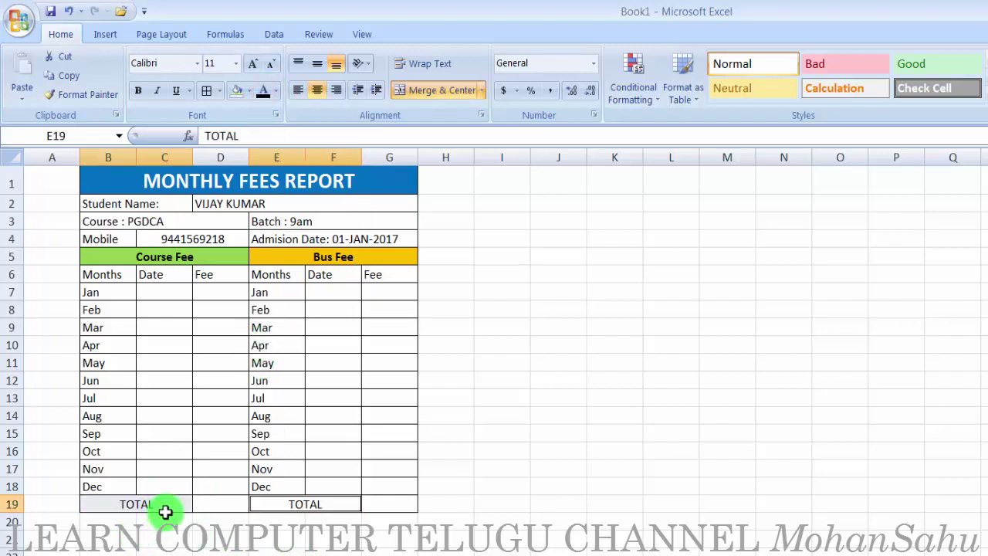
Add a border to row 20 across the table width.
drag(177, 517, 413, 522)
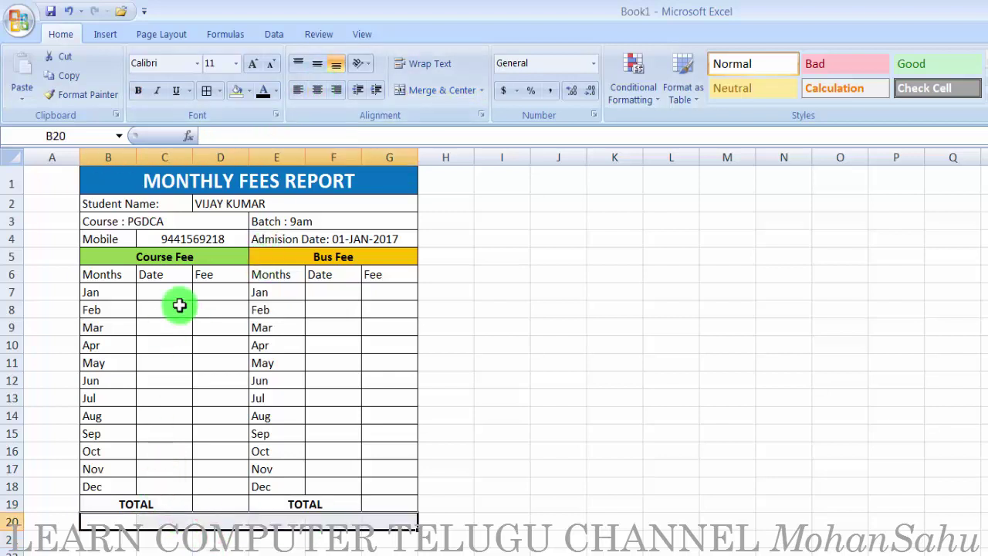
click(219, 90)
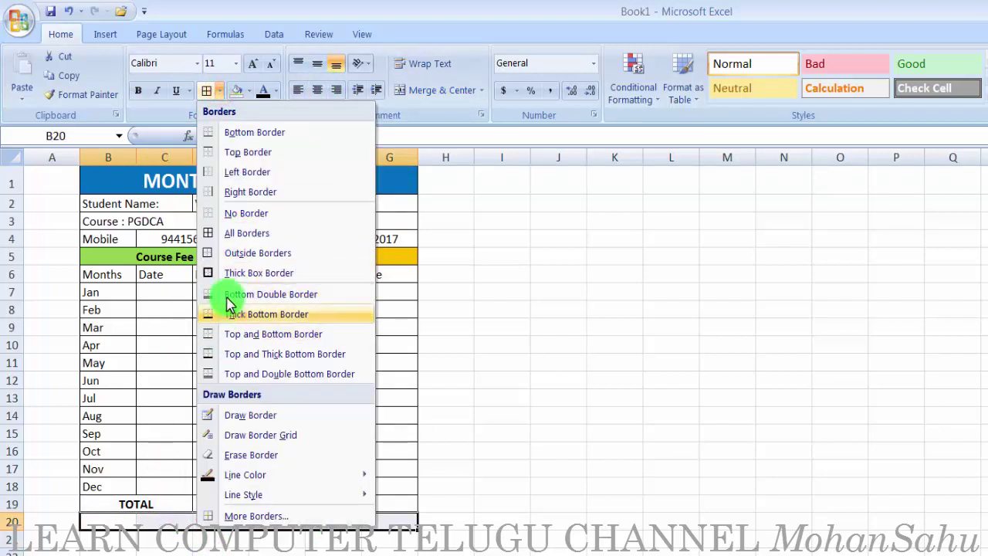
click(227, 311)
Merge B20:F20 into one centred cell labelled GRAND TOTAL.
drag(127, 533, 324, 526)
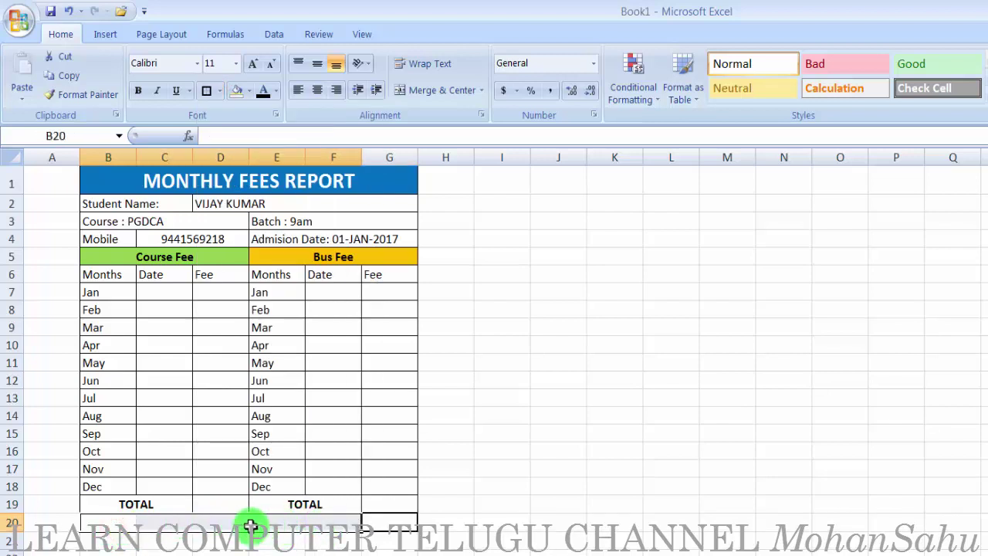
click(437, 91)
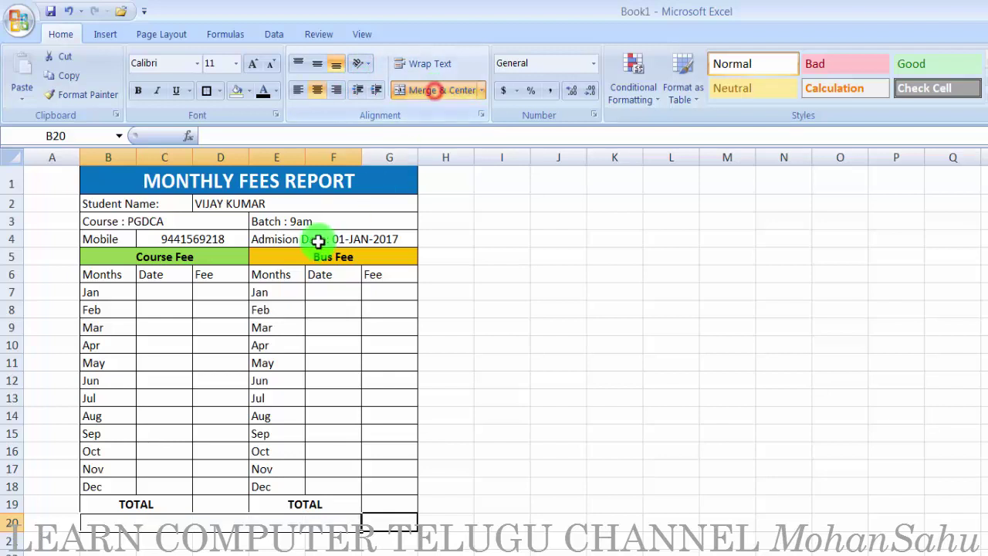
text(GRAND TOTAL)
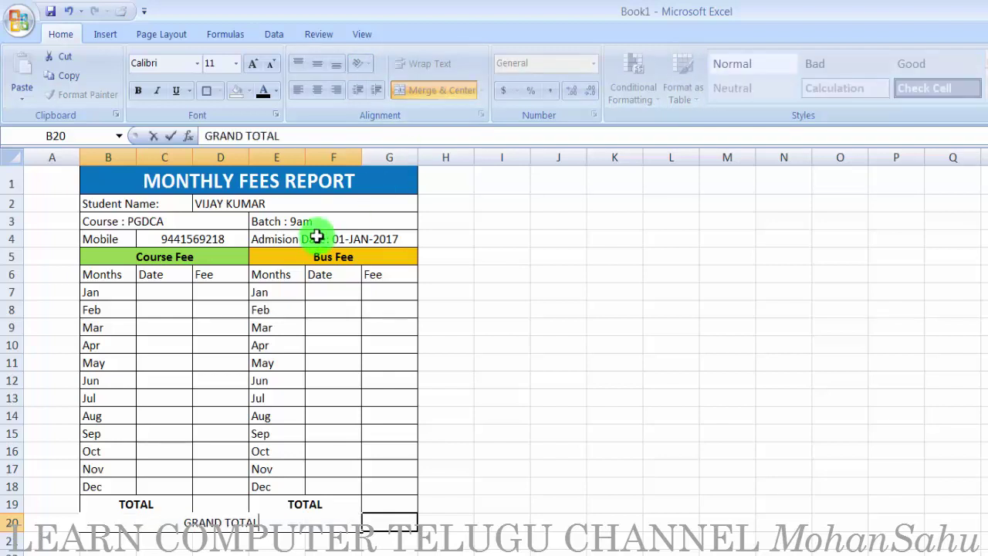
key(Return)
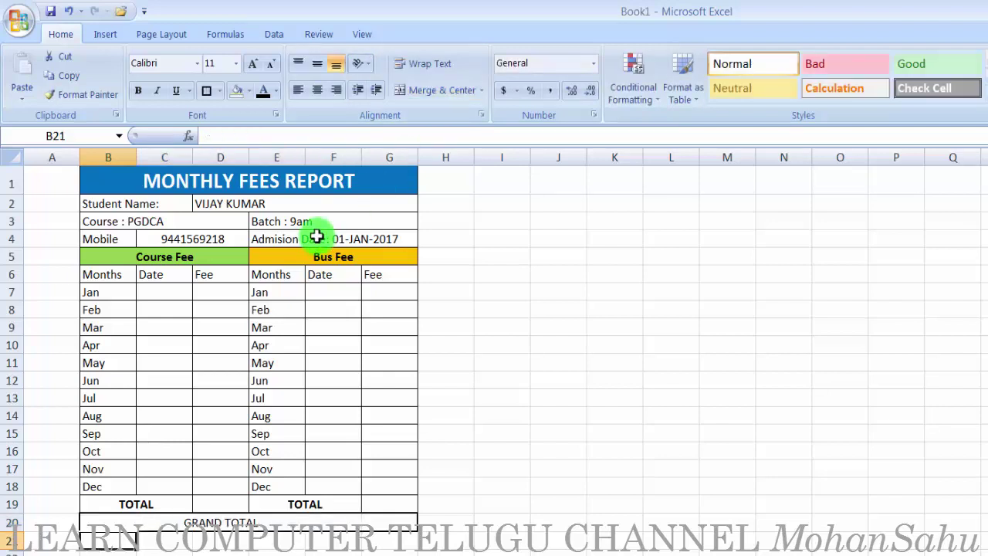
Review the GRAND TOTAL cell and the row 19 TOTAL cells.
click(204, 522)
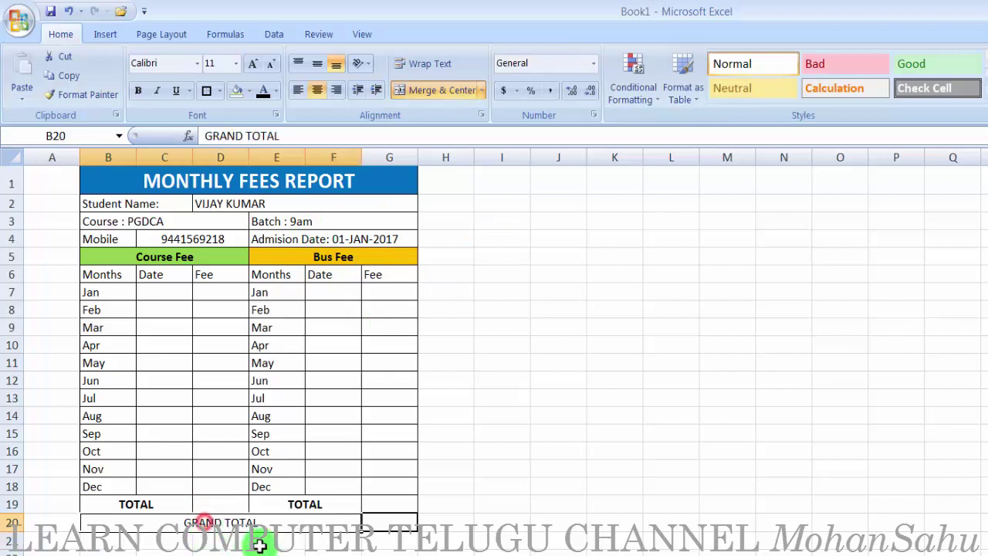
click(388, 522)
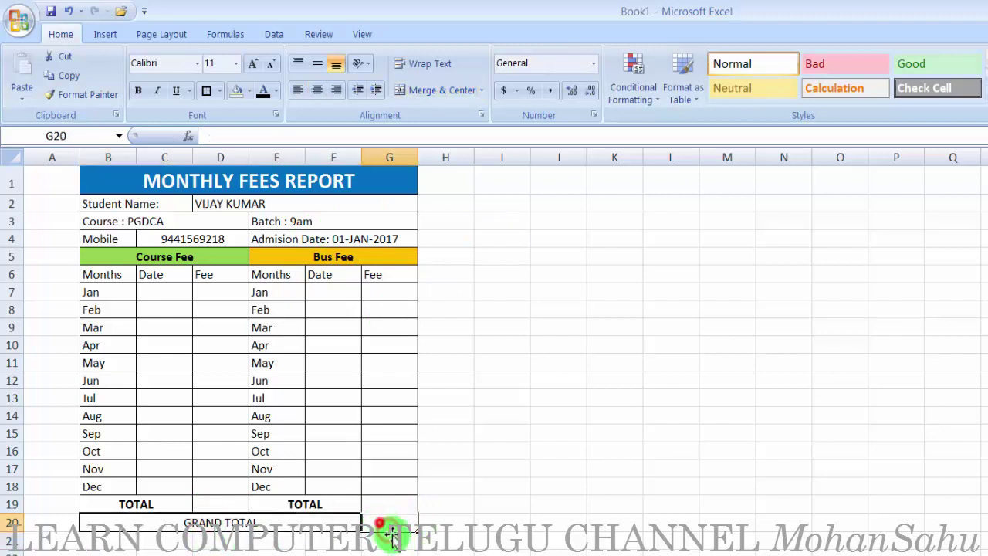
click(306, 508)
click(378, 510)
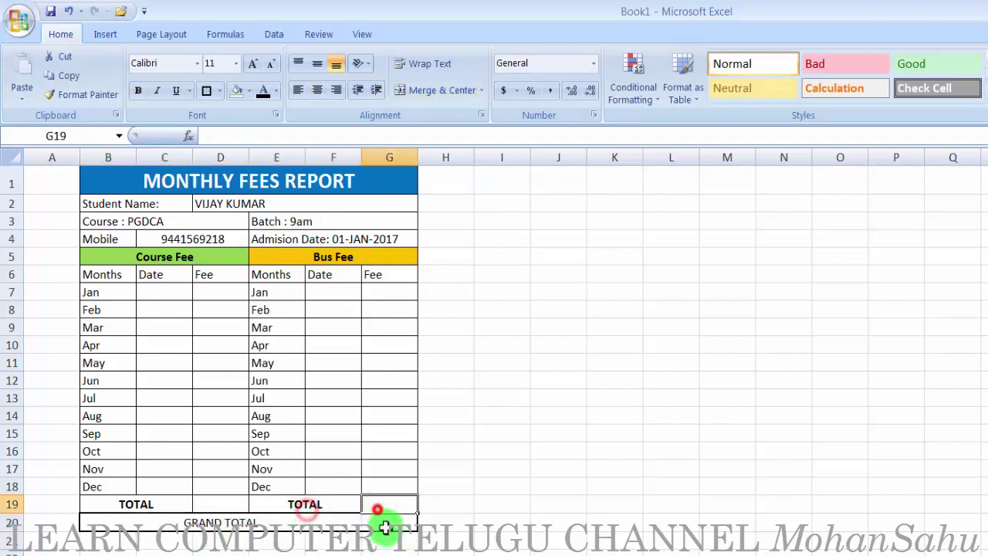
click(382, 524)
click(209, 510)
click(258, 551)
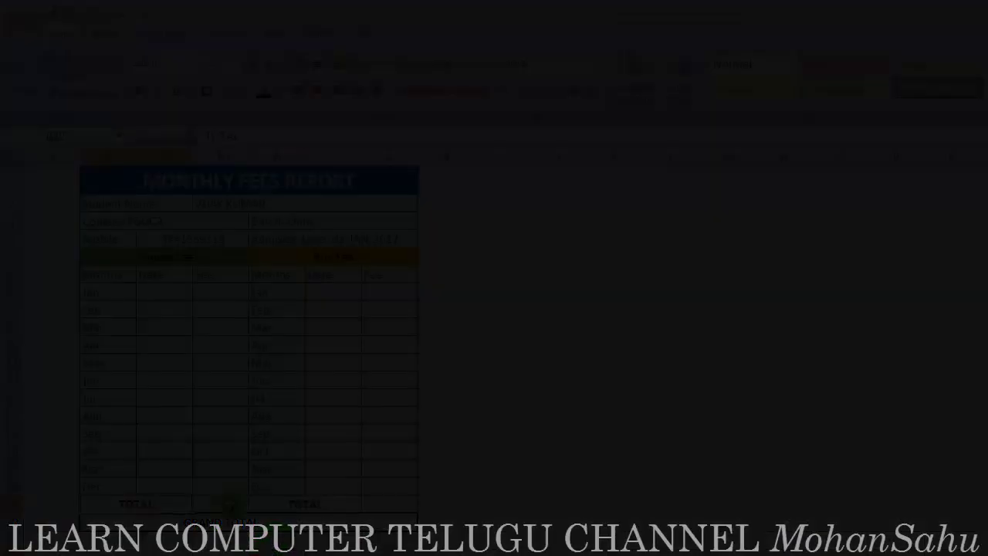
Enter course fees of 1000 on 2-Jan-17 and 800 on 3-Feb-17.
click(220, 507)
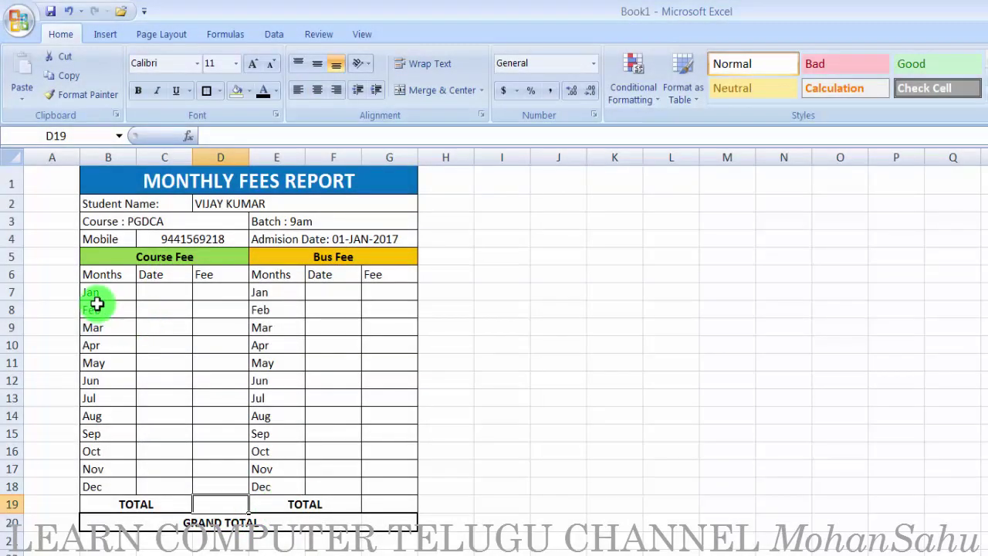
click(147, 291)
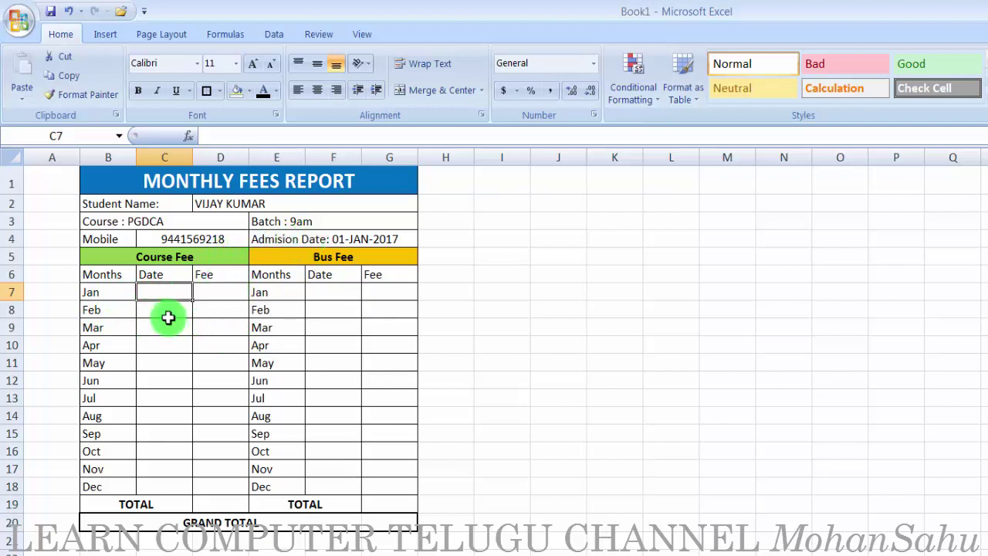
text(2-jan-2017)
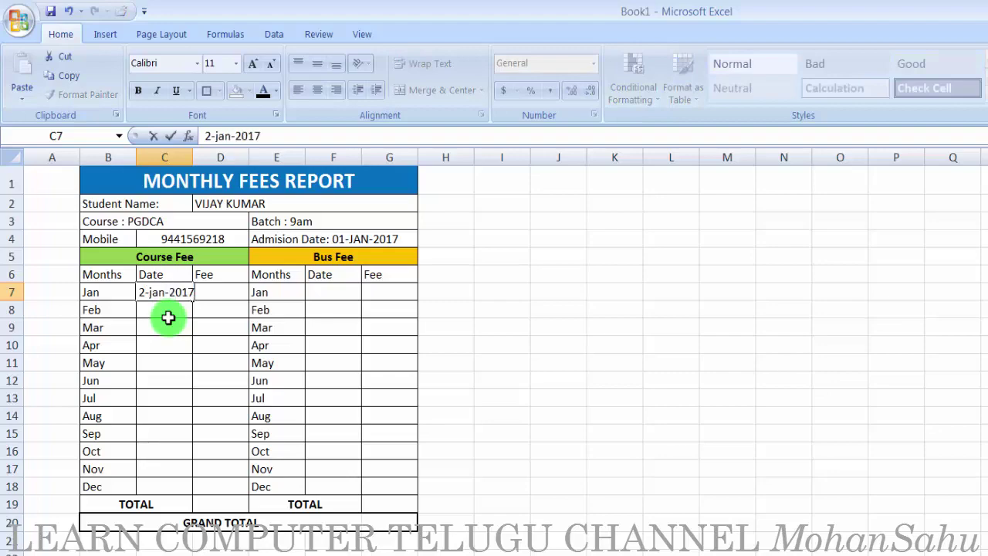
key(Tab)
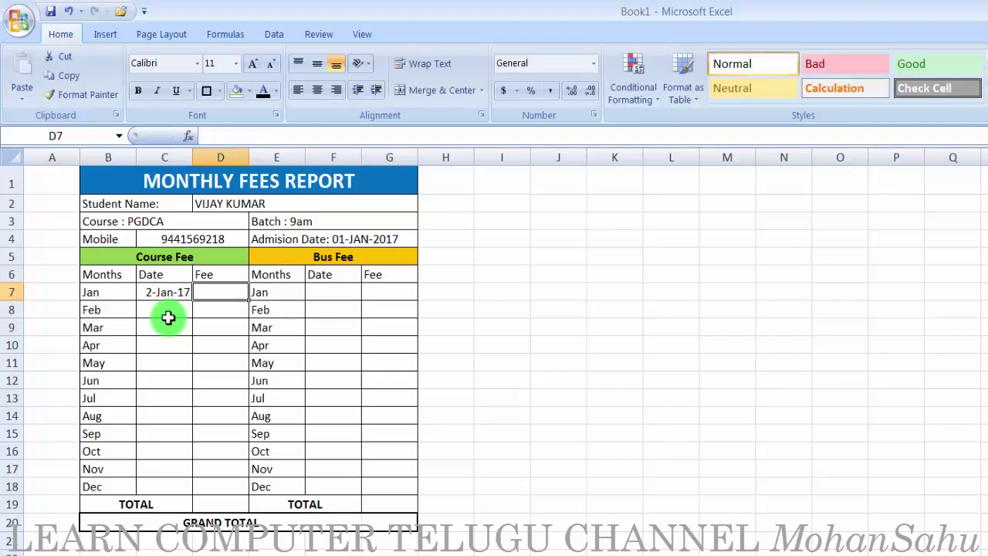
text(1000)
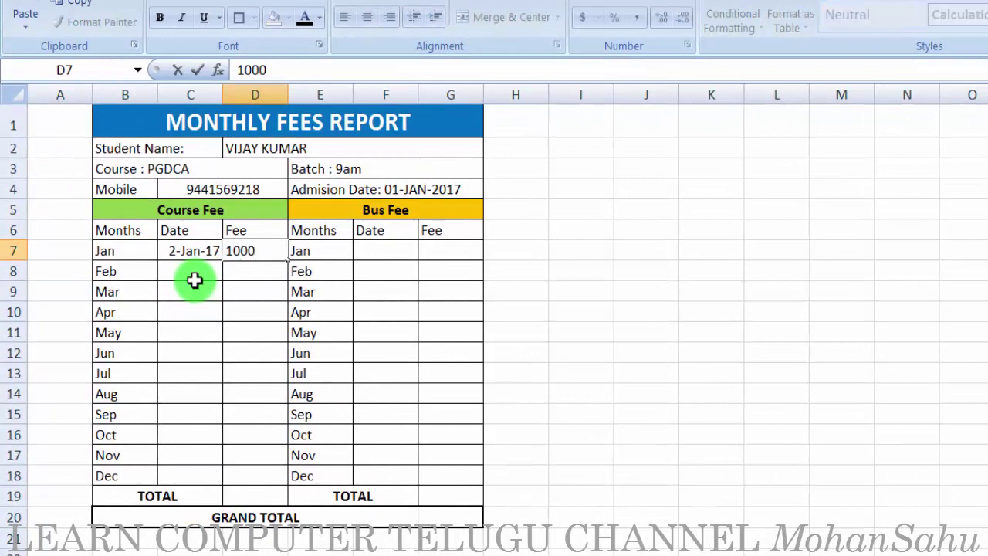
key(Return)
click(195, 280)
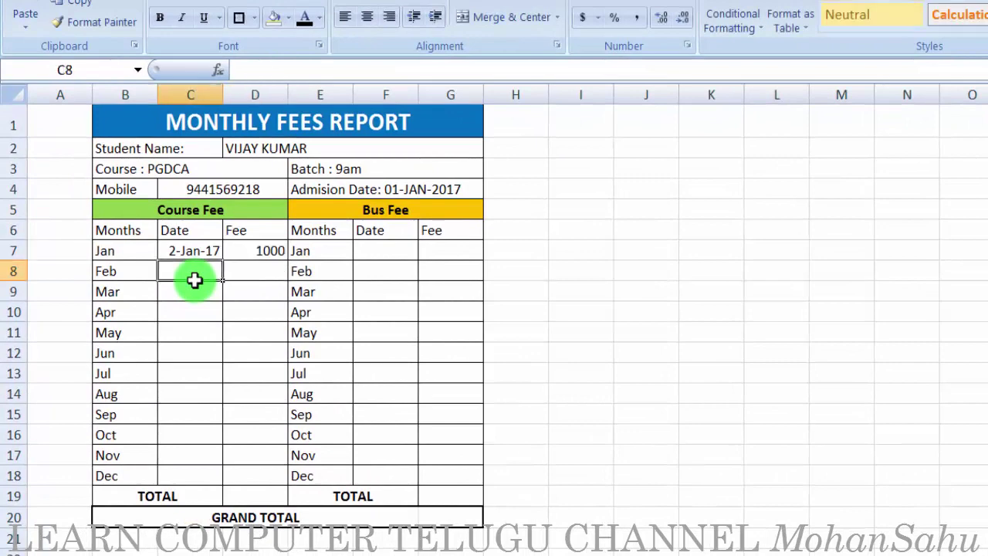
text(3-Feb-17)
key(Tab)
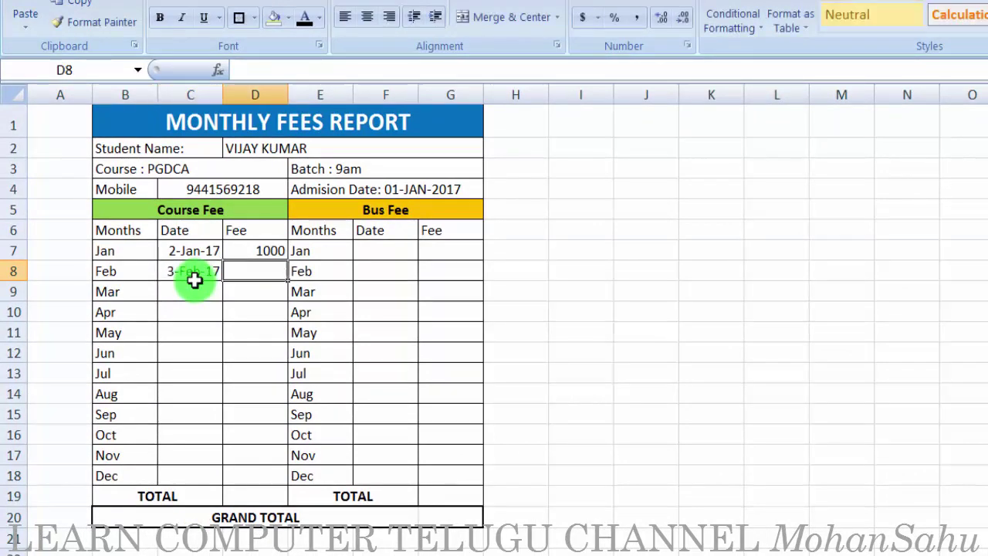
text(800)
key(Up)
Enter a January bus fee of 500 dated 2-Jan-17.
key(Right)
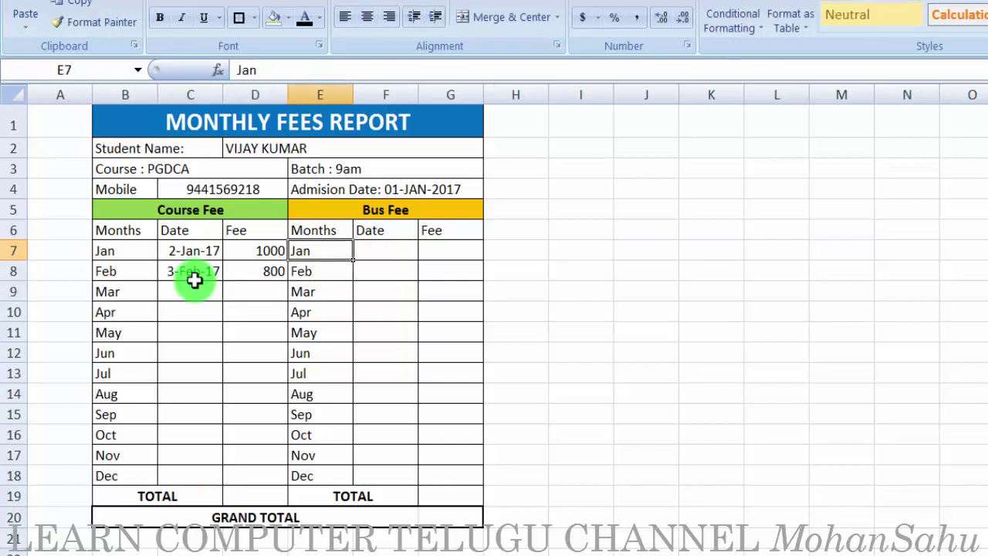
key(Right)
text(2-jan-20)
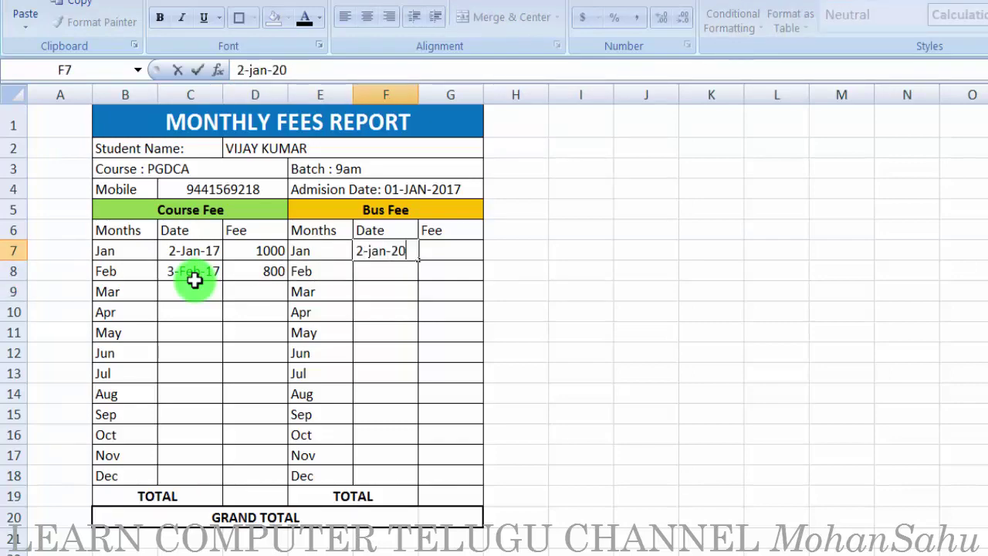
text(17)
key(Tab)
text(500)
key(Return)
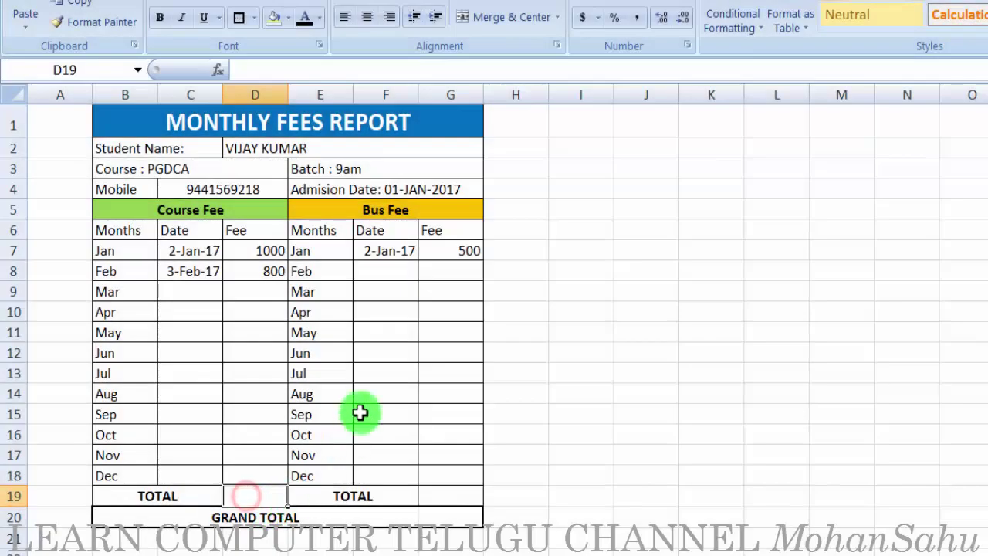
drag(256, 251, 248, 477)
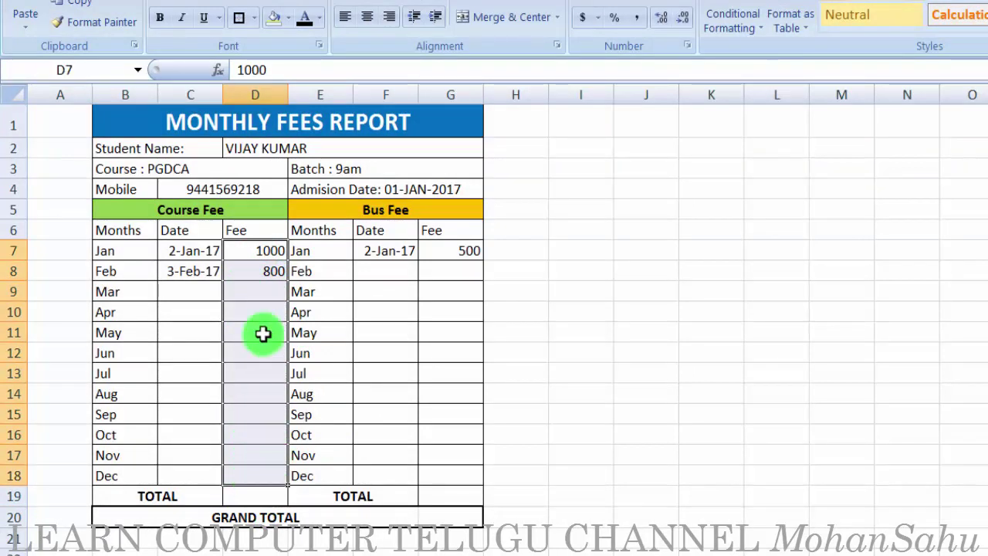
AutoSum the Course Fee column in D19, giving 1800.
click(244, 498)
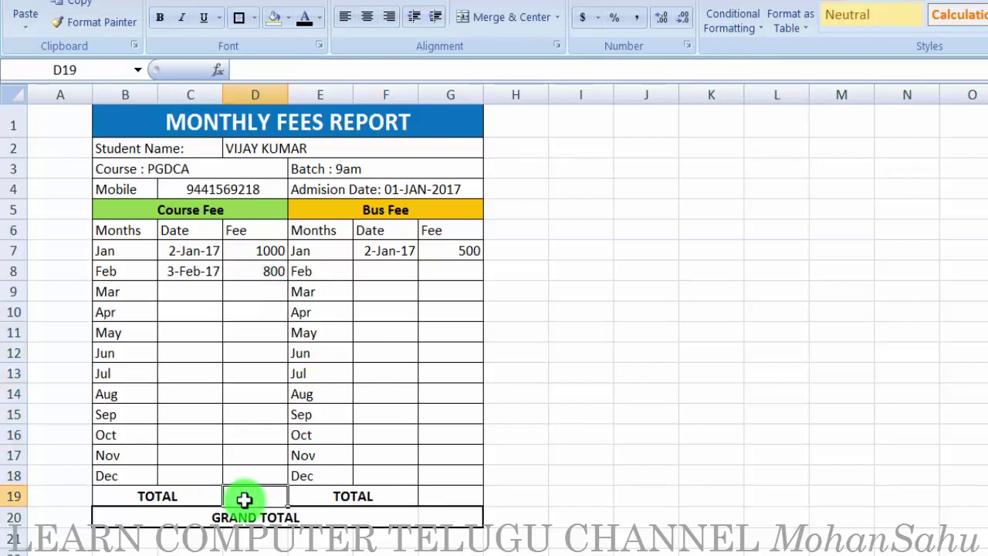
key(alt+equal)
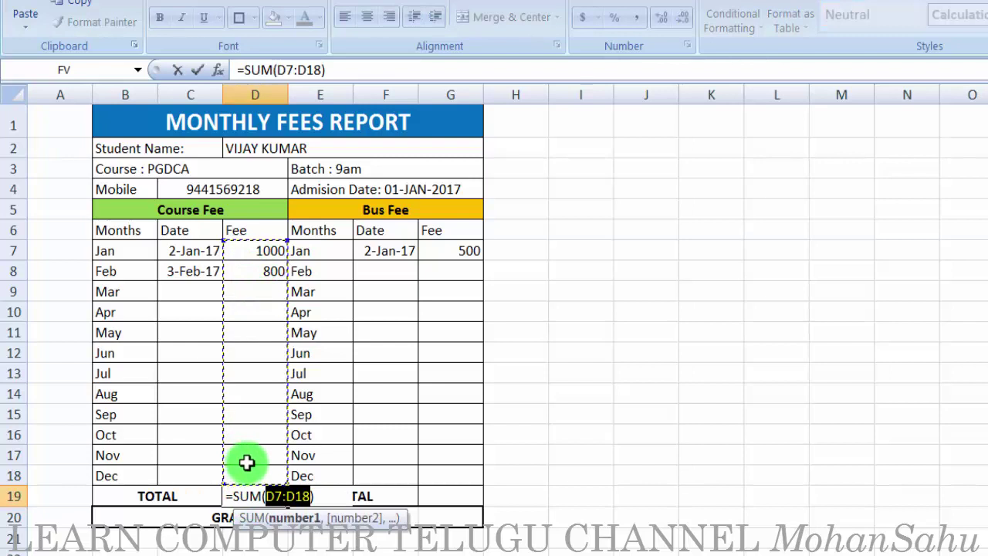
key(Return)
click(256, 491)
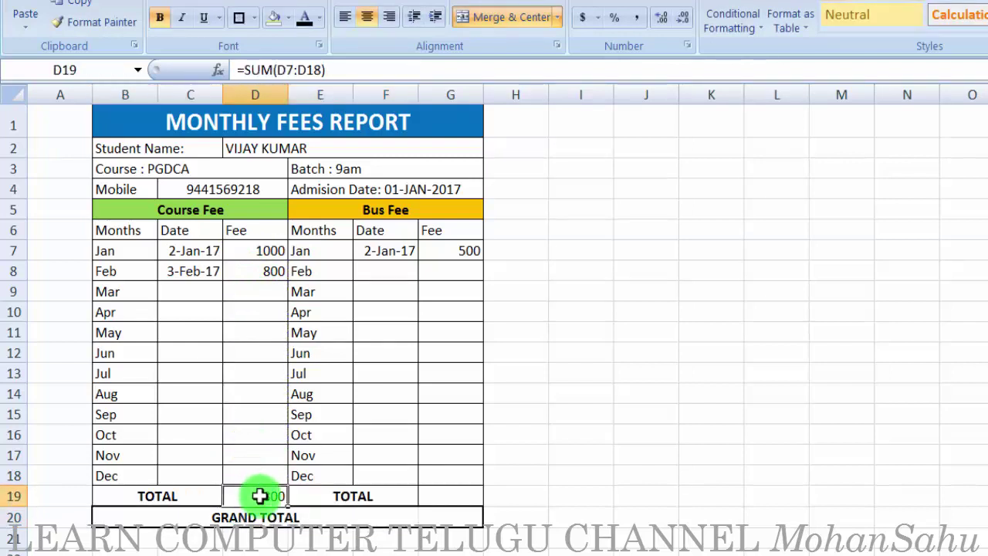
AutoSum the Bus Fee column in G19 with =SUM(G7:G18), giving 500.
click(441, 495)
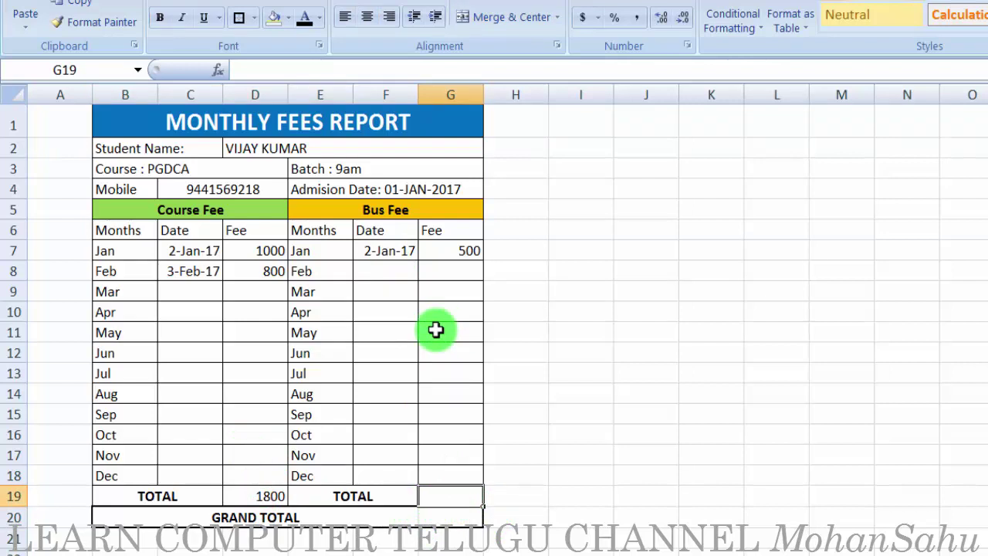
key(alt+equal)
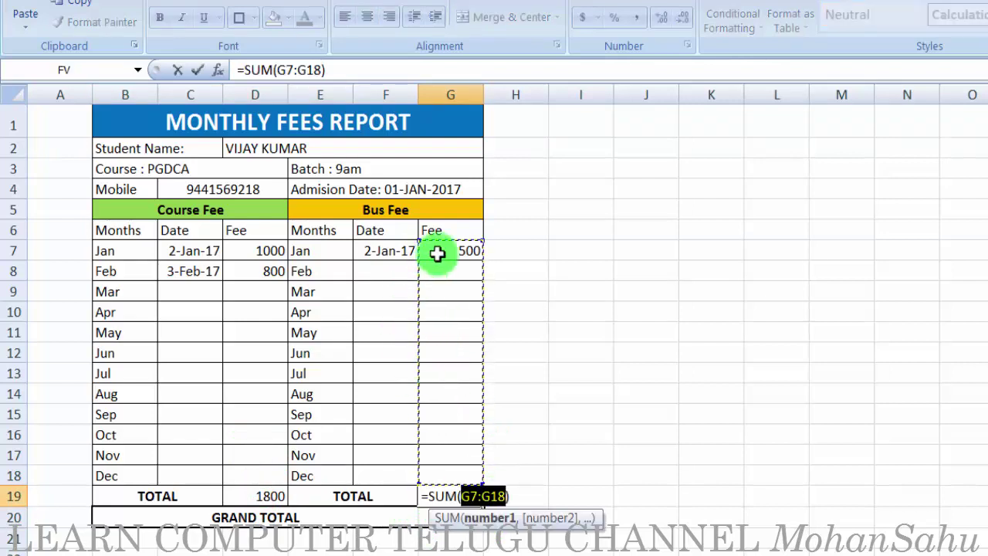
key(Return)
click(461, 500)
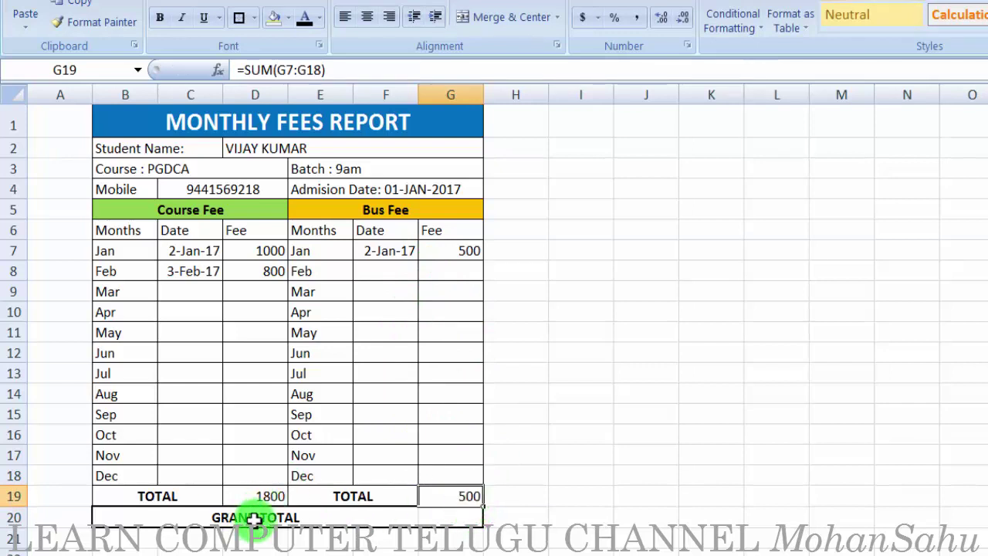
click(439, 522)
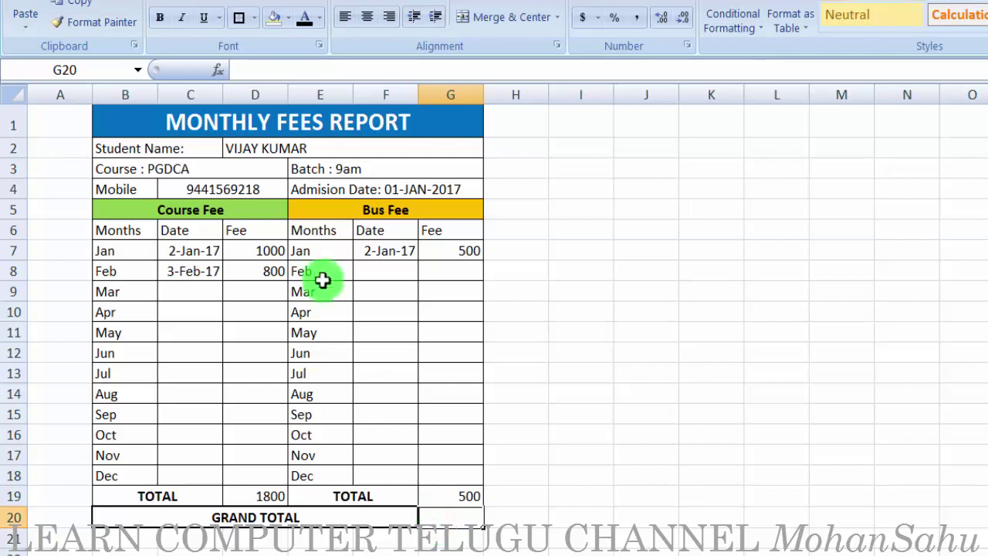
click(235, 148)
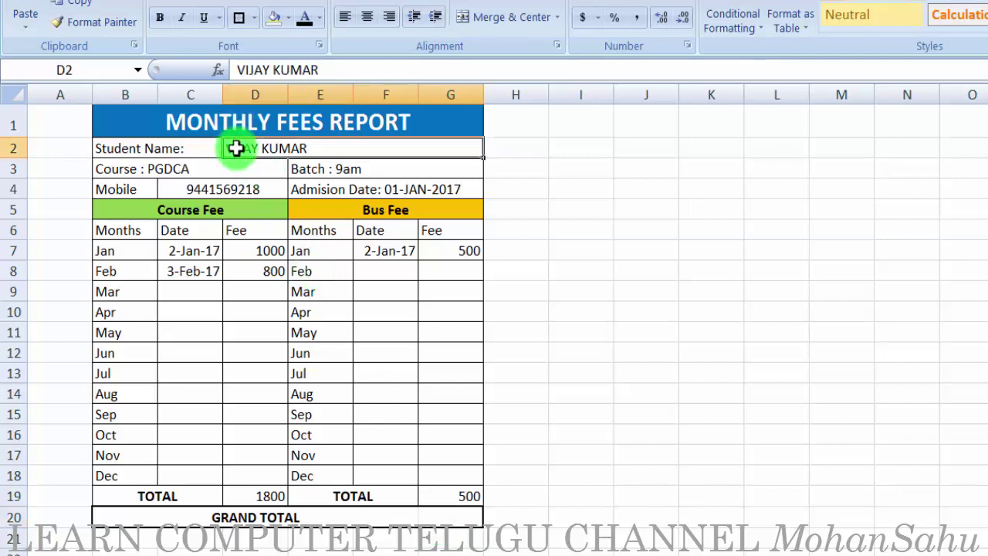
click(440, 515)
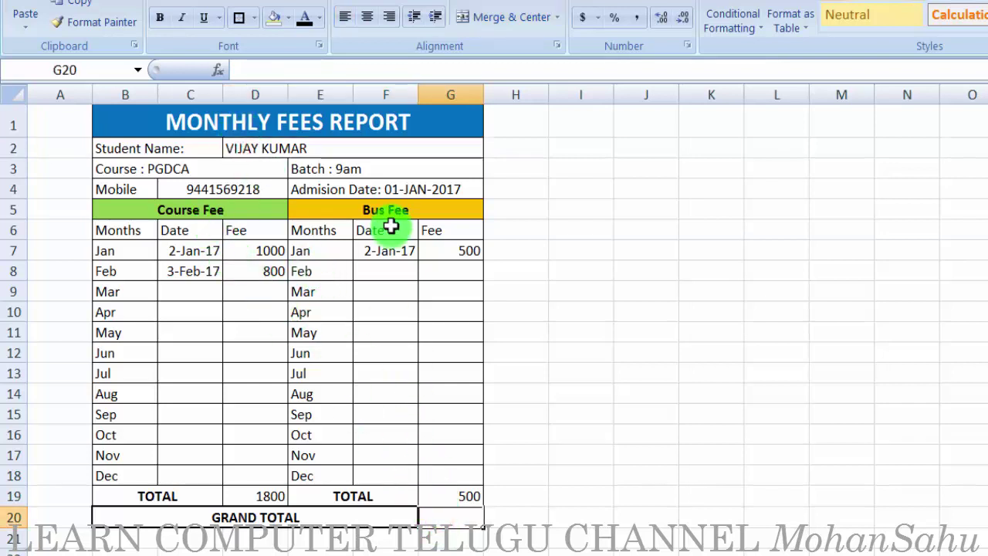
Enter =D19+G19 in the GRAND TOTAL value cell G20, showing 2300.
text(=)
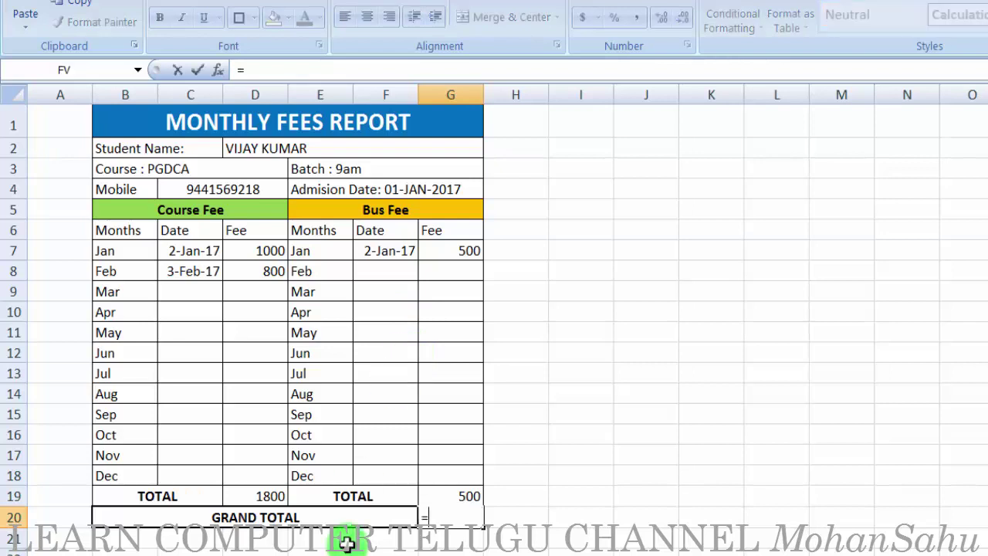
click(244, 495)
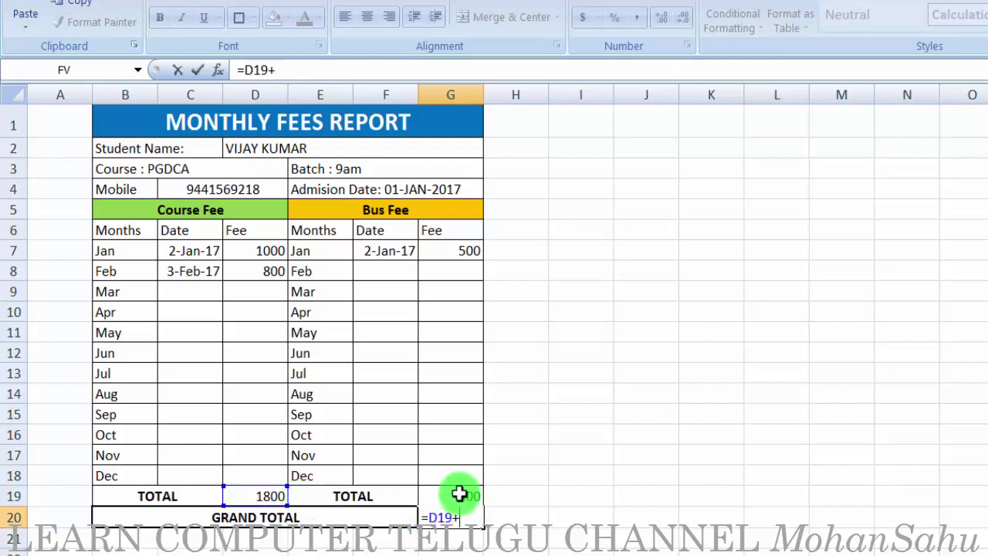
key(Return)
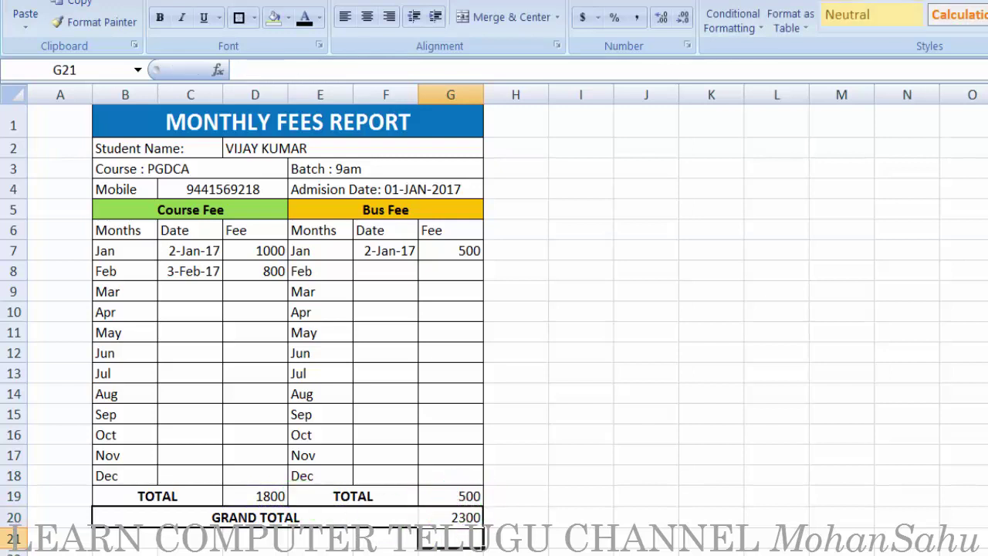
Check the D19, G19 and G20 total formulas.
click(456, 504)
click(456, 524)
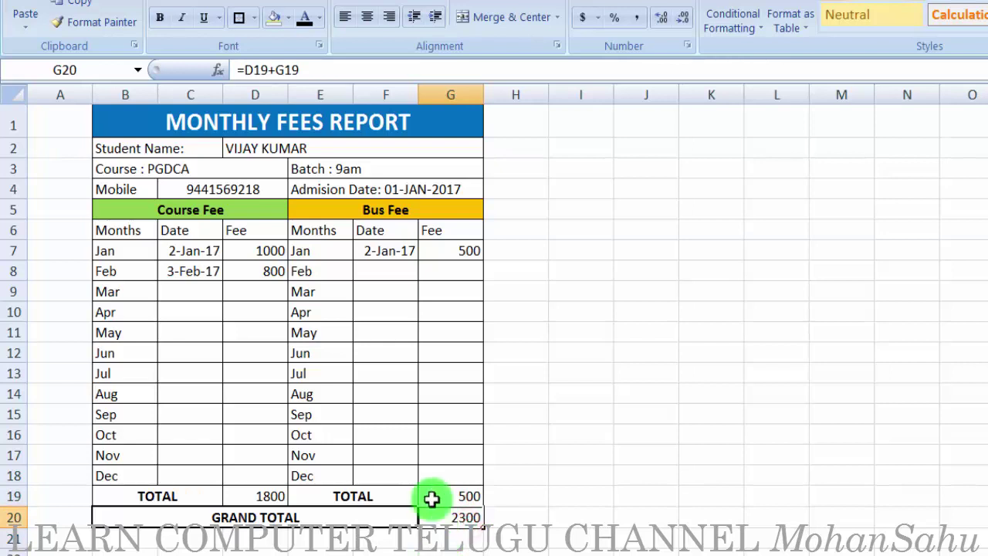
click(283, 498)
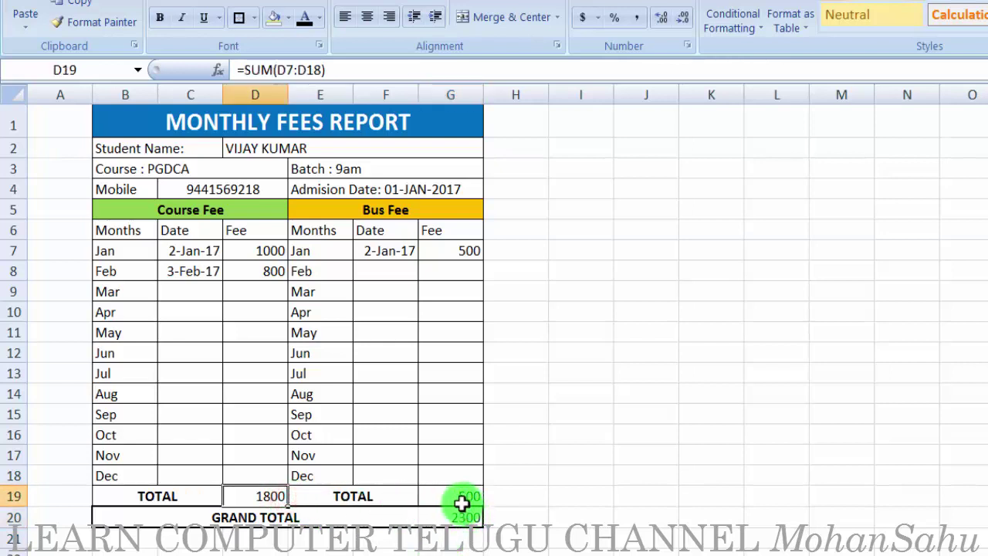
click(467, 499)
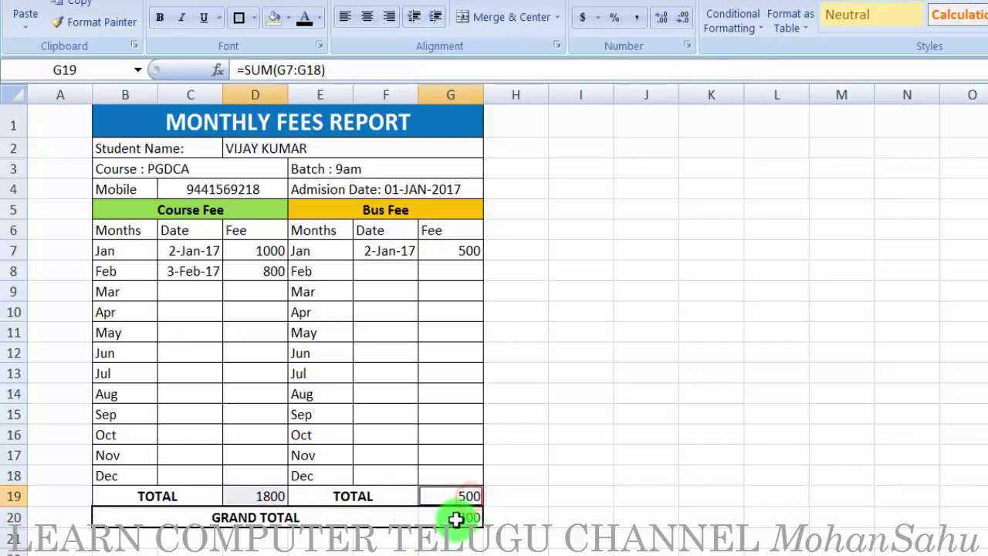
click(457, 521)
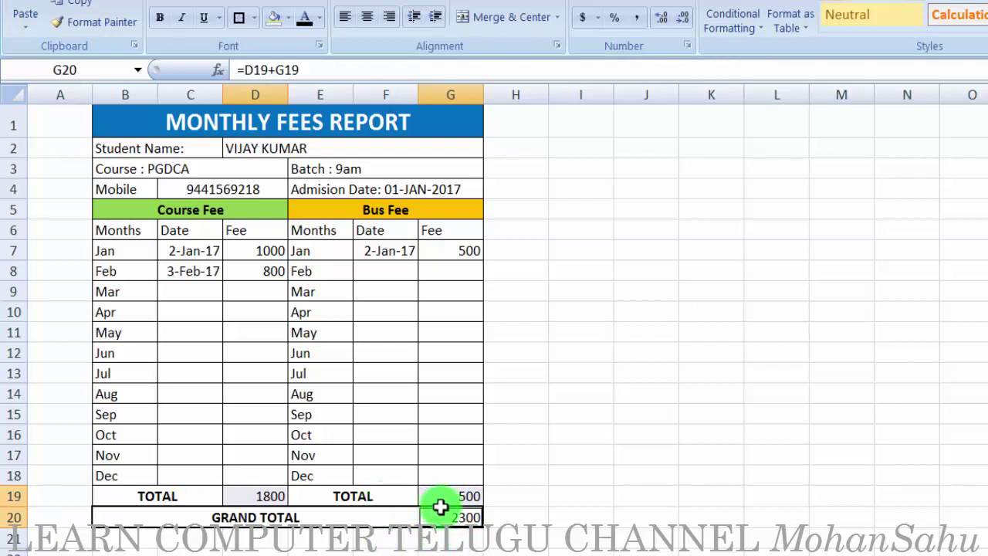
click(320, 553)
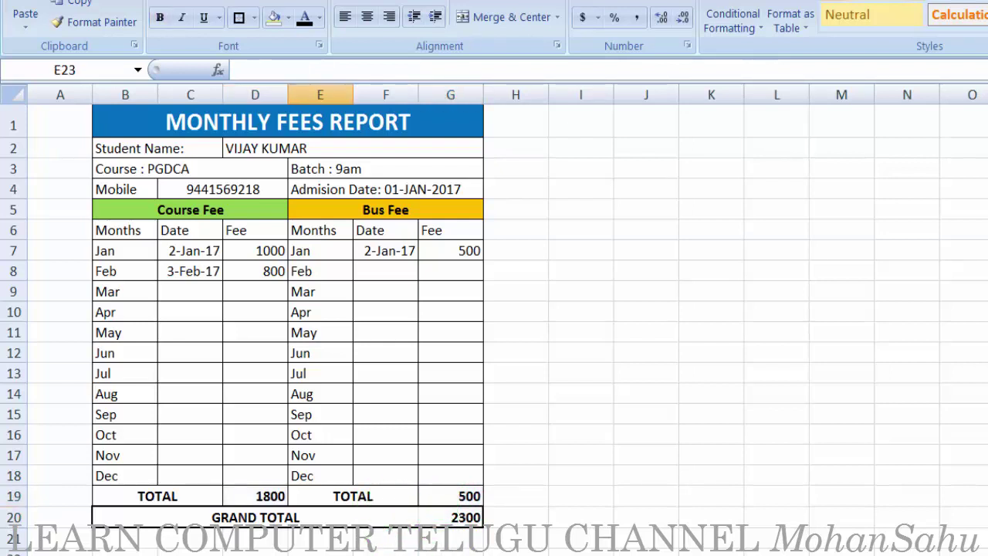
click(428, 515)
click(263, 539)
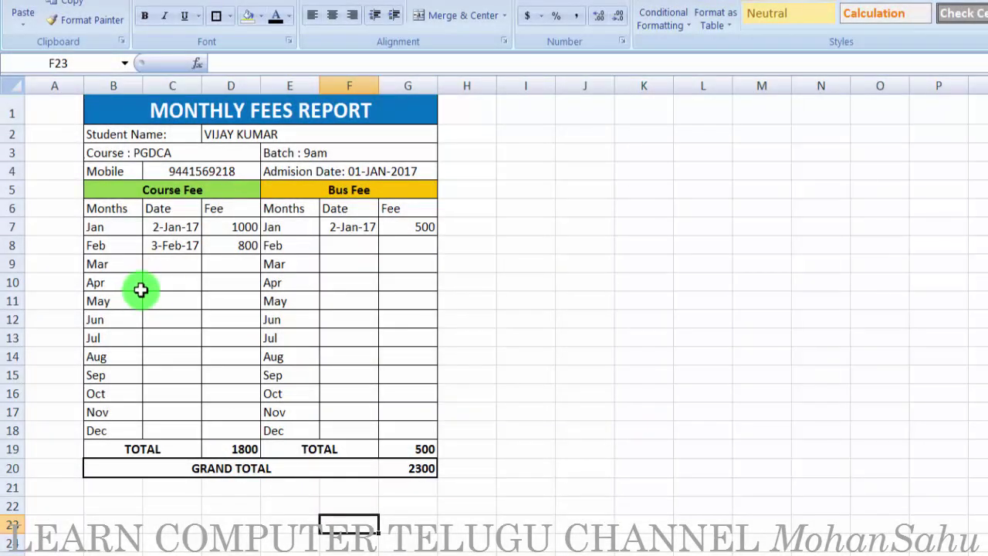
Enter the March course fee of 600 dated 4-Mar-17.
click(156, 265)
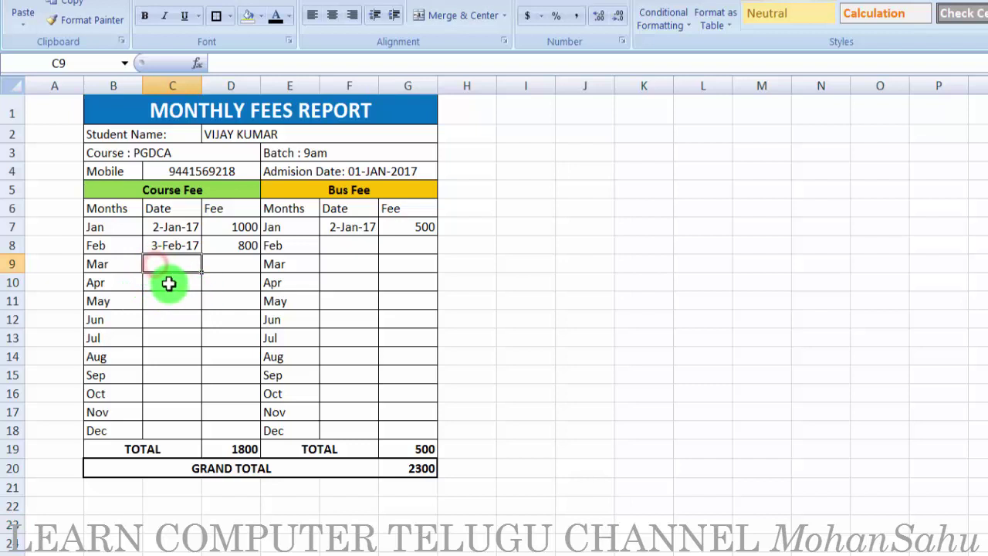
text(4-mar-2017)
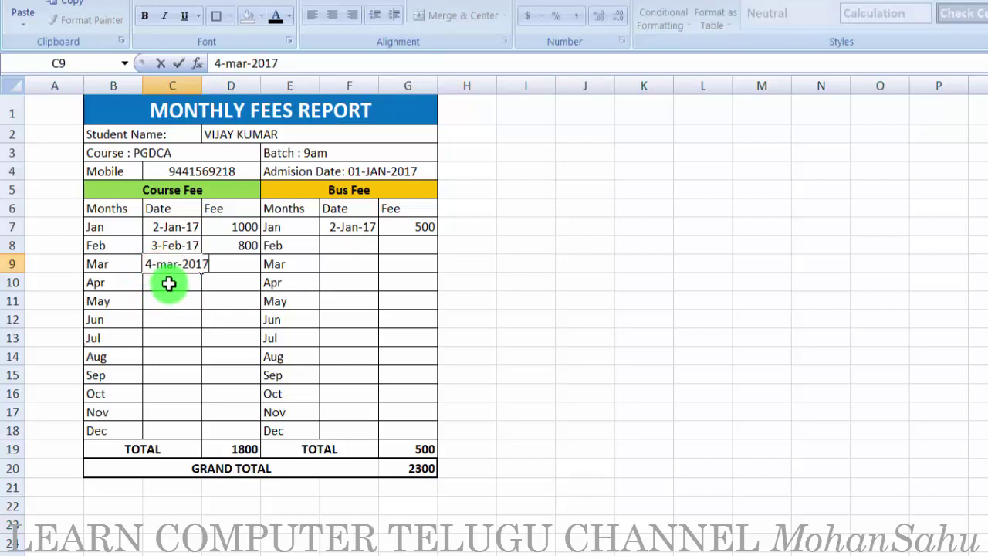
key(Tab)
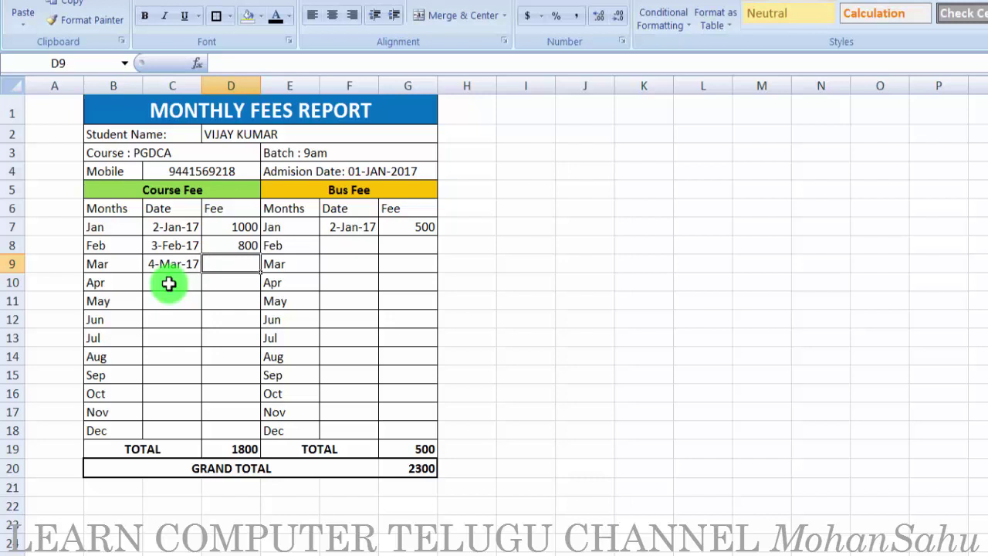
text(600)
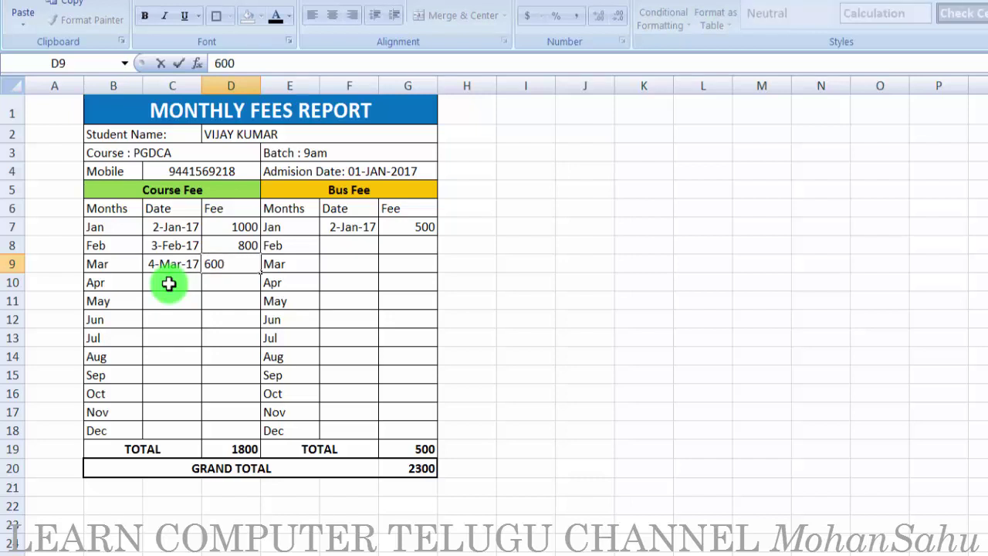
key(Tab)
Enter the March bus fee of 500 dated 3-Mar-17.
key(Up)
key(Right)
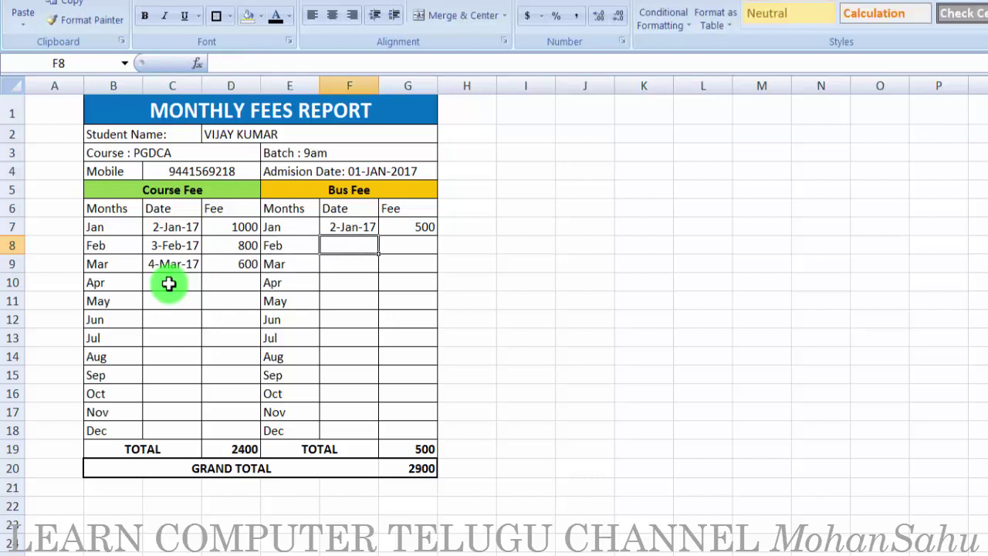
text(3-mar)
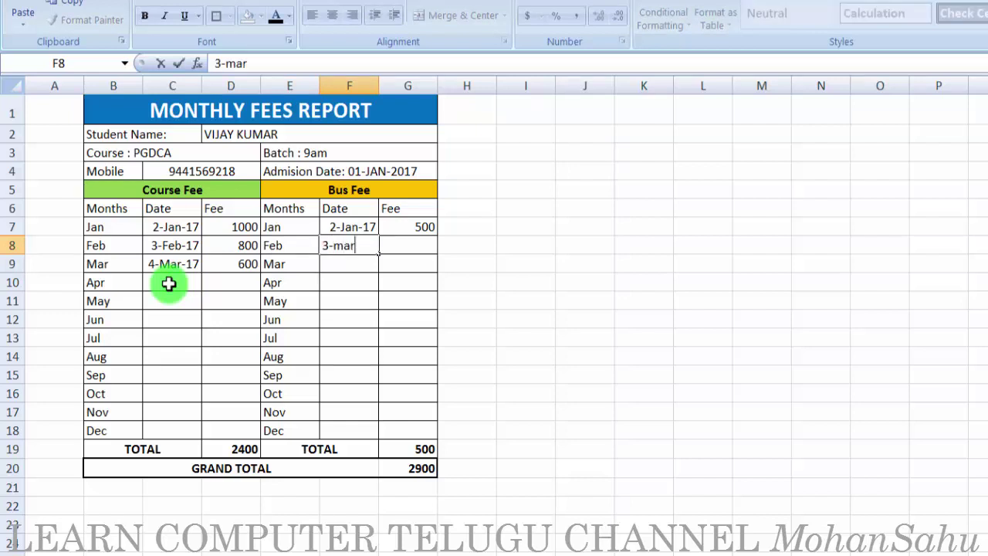
key(Return)
text(-3)
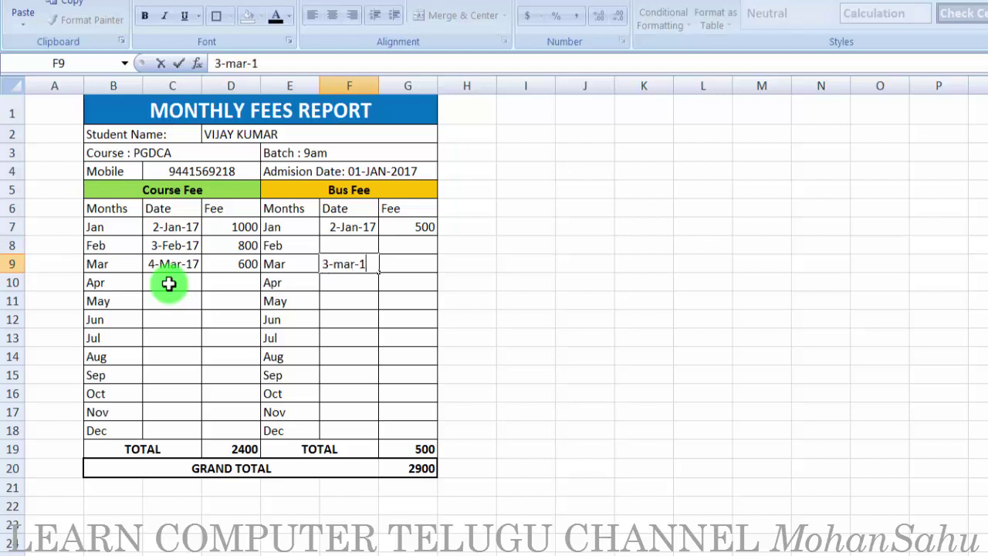
text(7)
key(Tab)
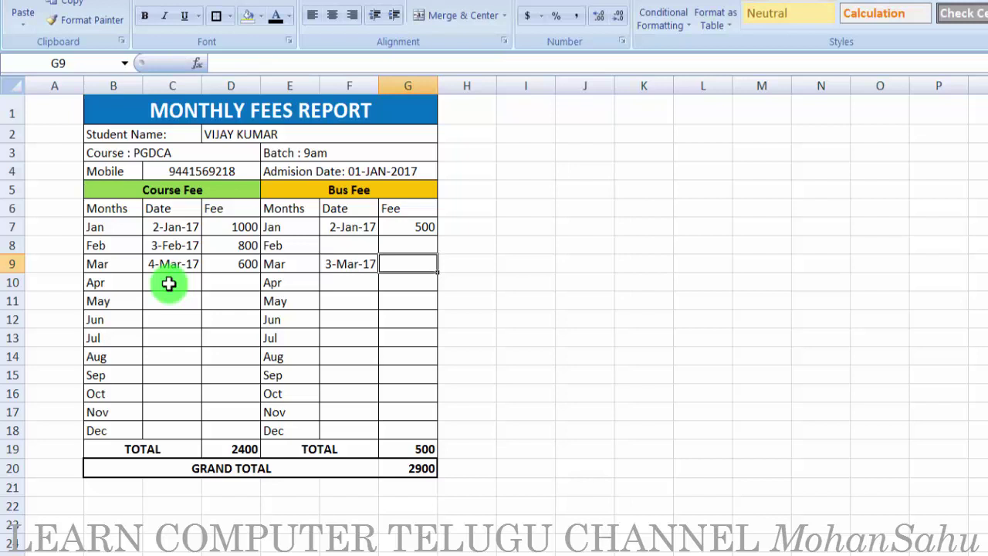
text(500)
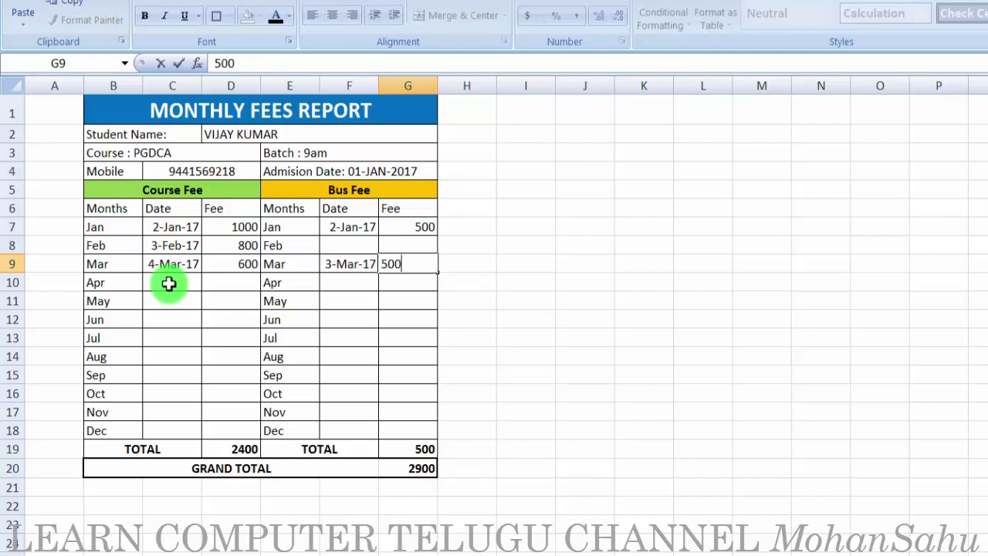
key(Return)
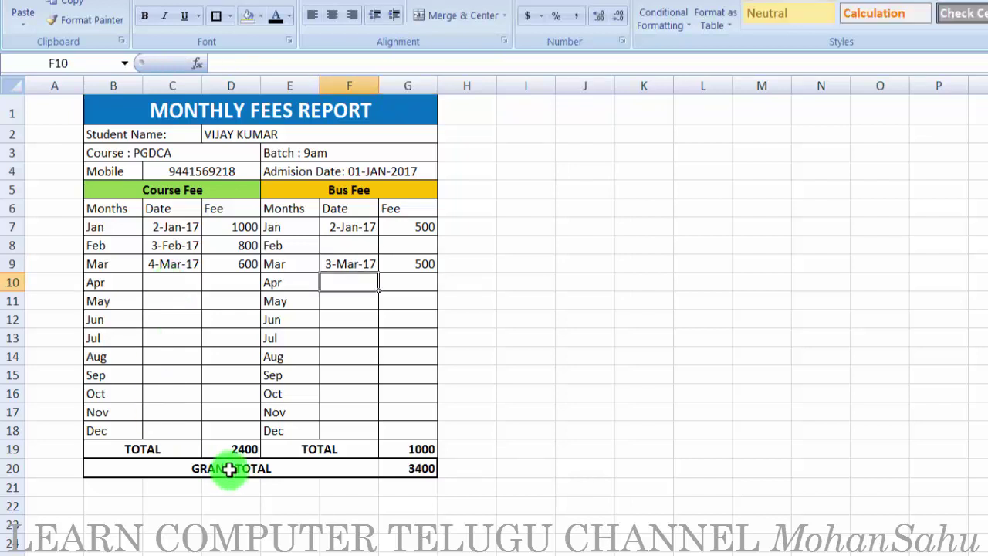
Verify the totals now read 2400, 1000 and a grand total of 3400.
click(230, 448)
click(402, 448)
click(409, 468)
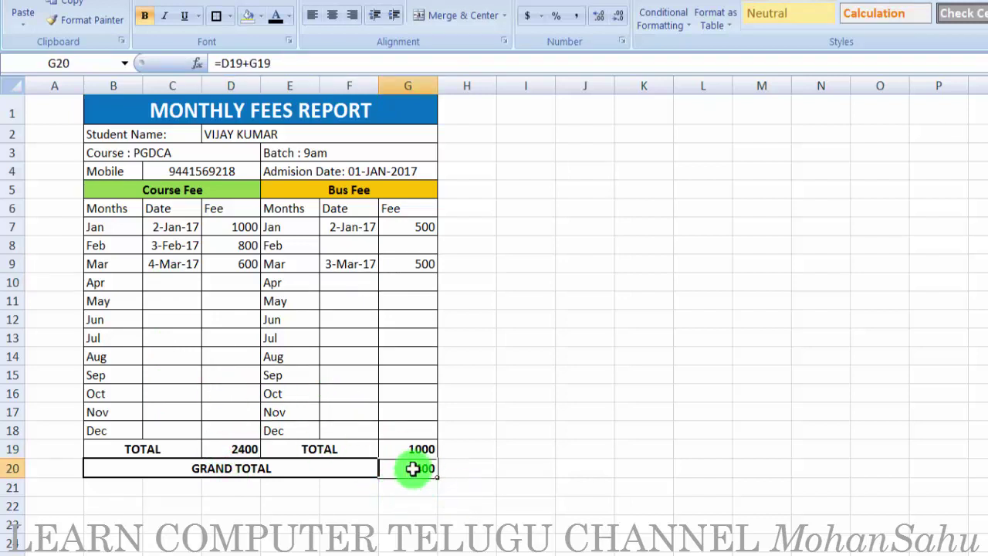
click(426, 502)
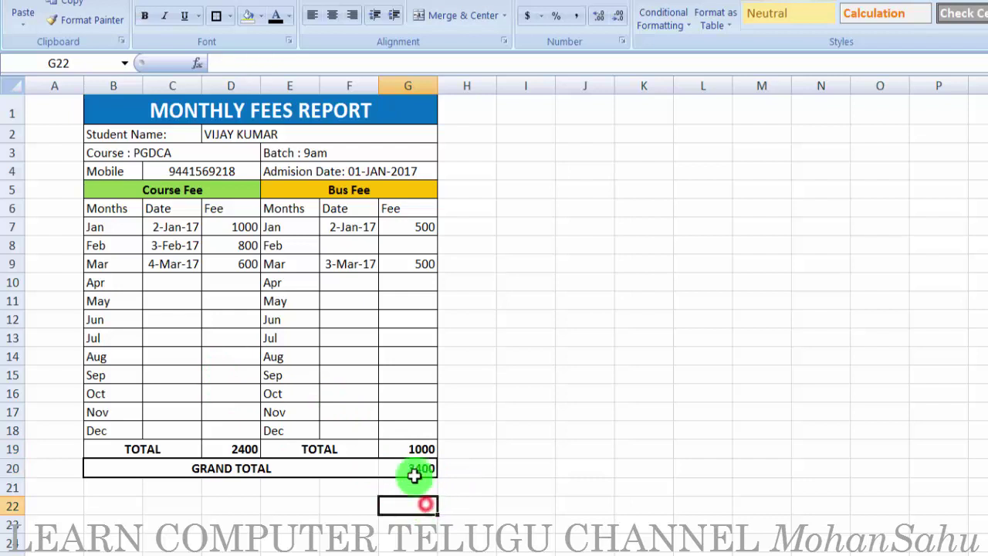
click(415, 468)
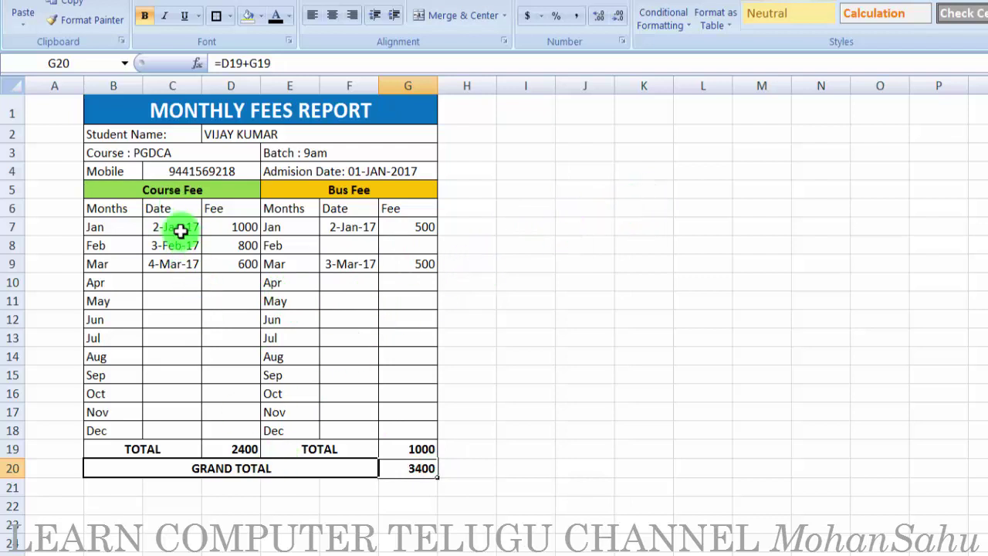
Copy the B1:G20 fees report and paste it at I1 and at P1.
drag(119, 117, 305, 461)
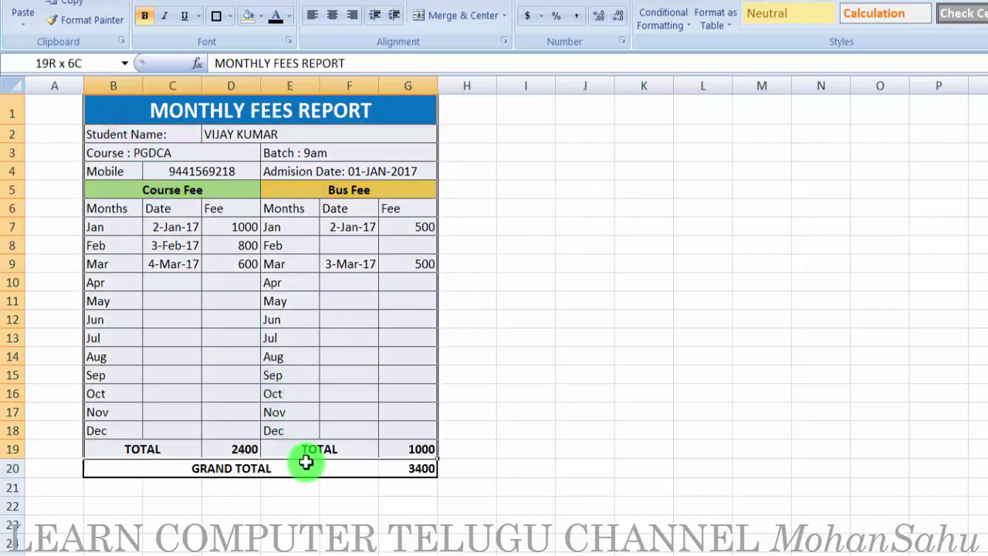
key(ctrl+c)
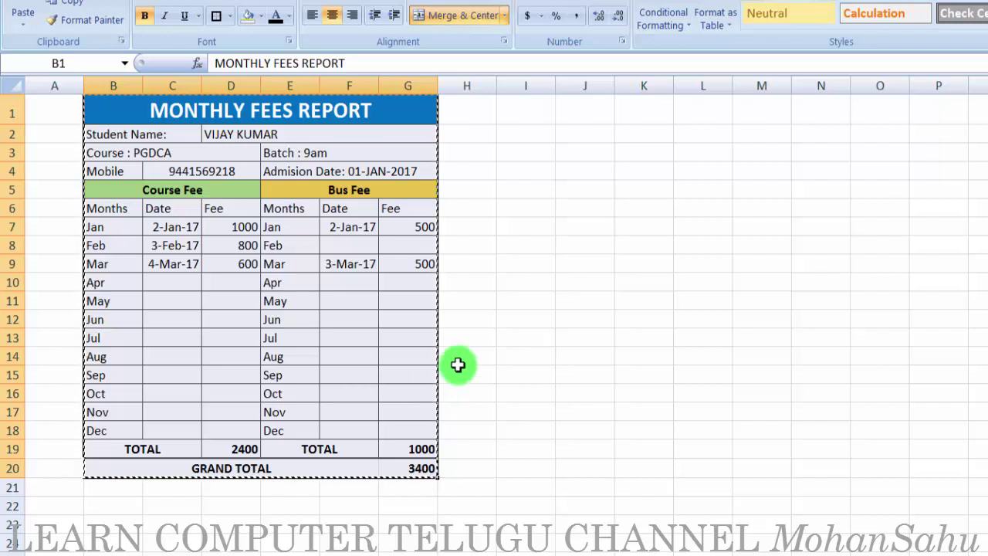
click(517, 119)
key(ctrl+v)
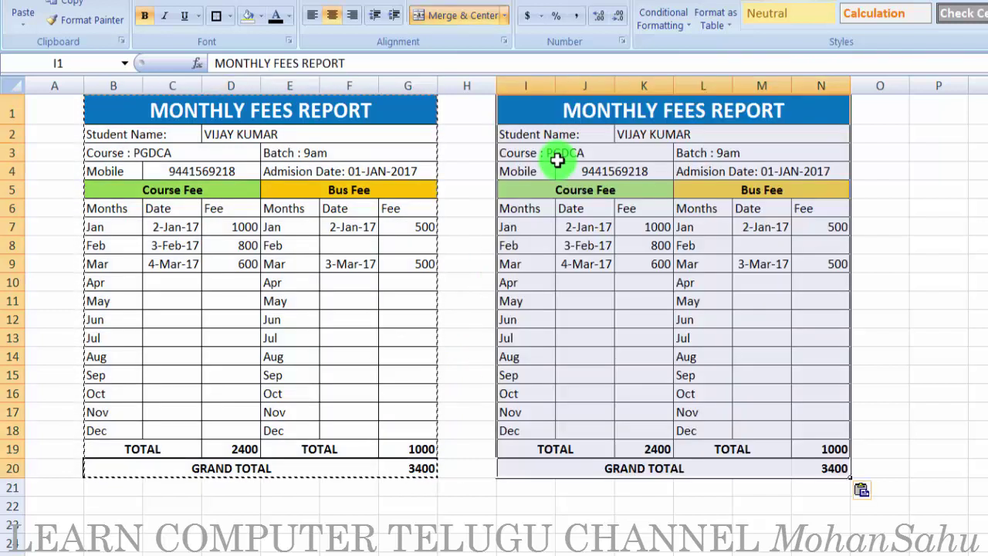
click(927, 112)
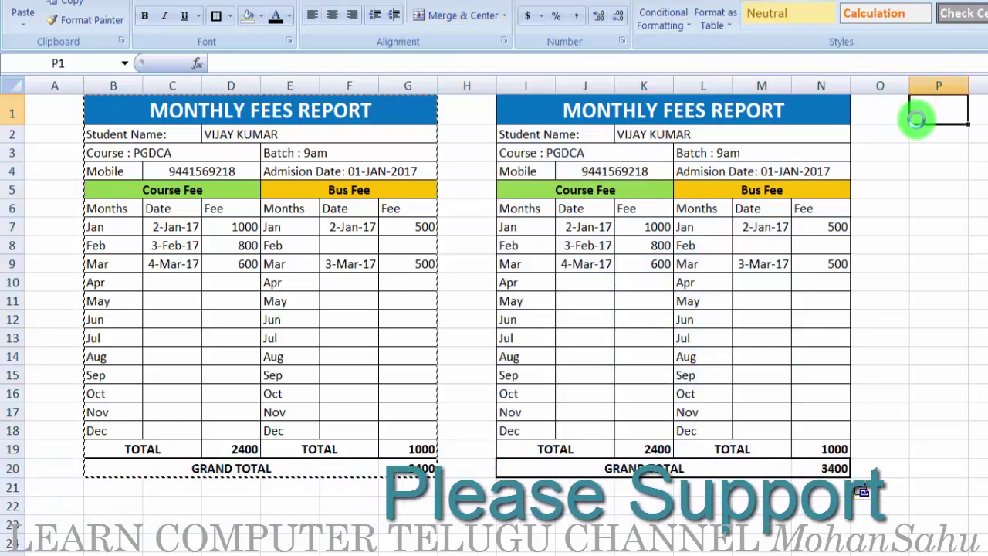
key(ctrl+v)
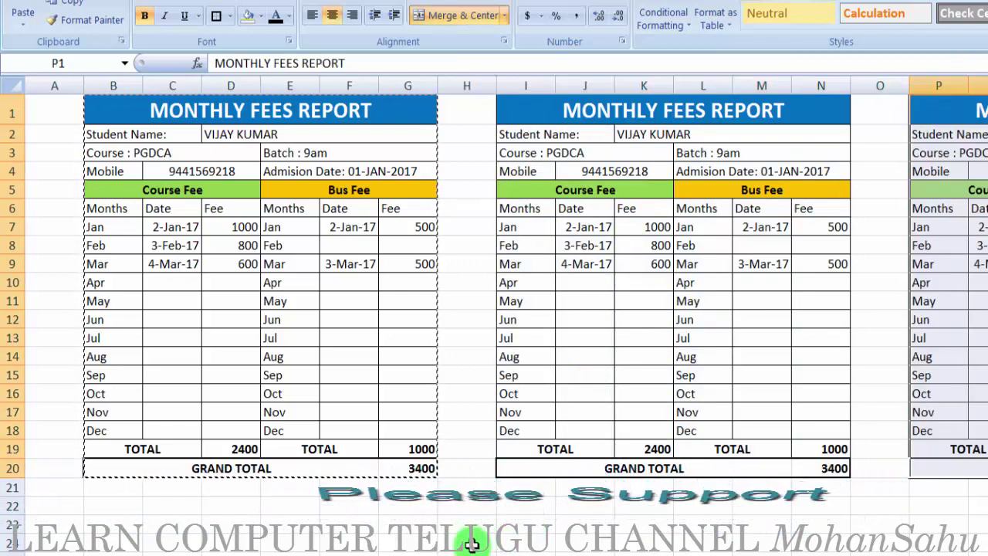
key(Escape)
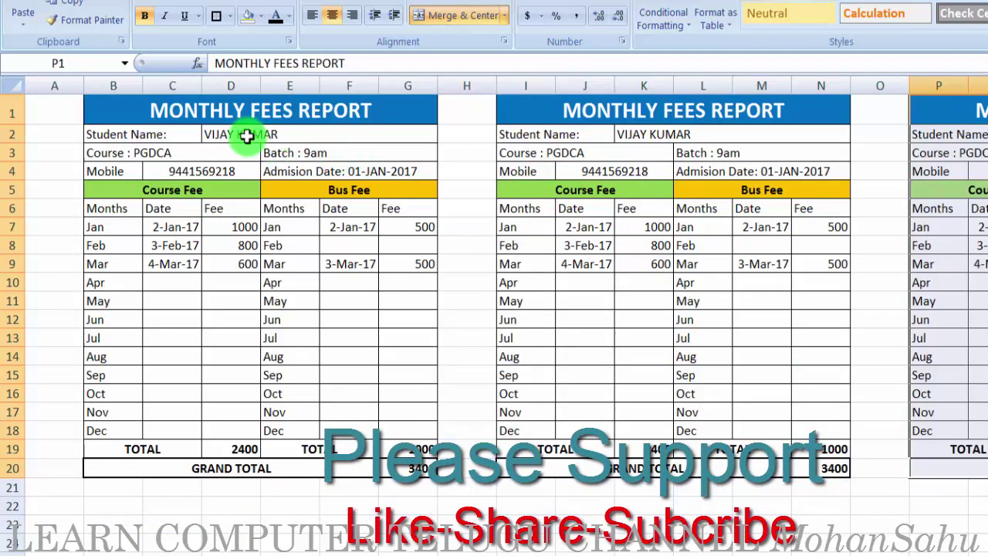
Type a different student's name into the second report and another into the third.
click(673, 133)
text(ra)
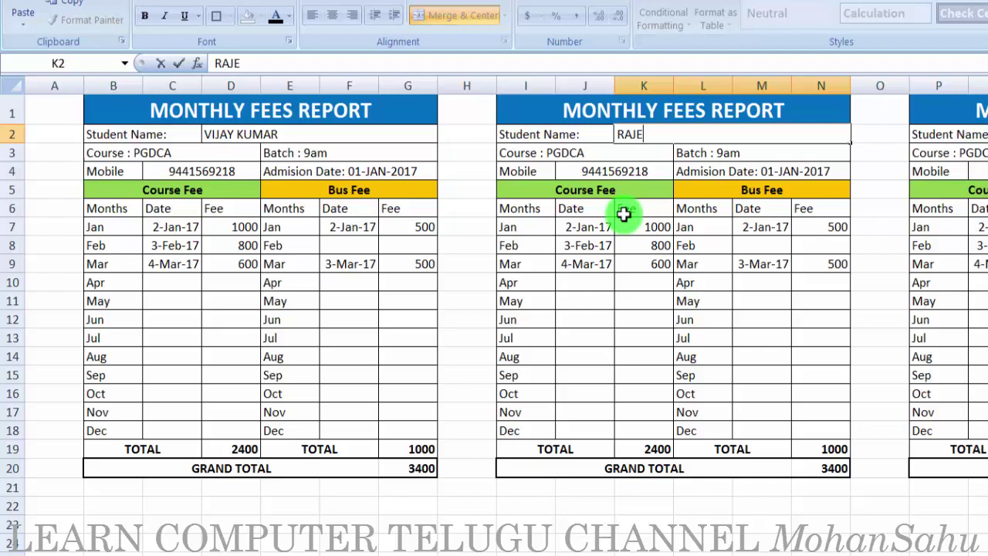
text(R)
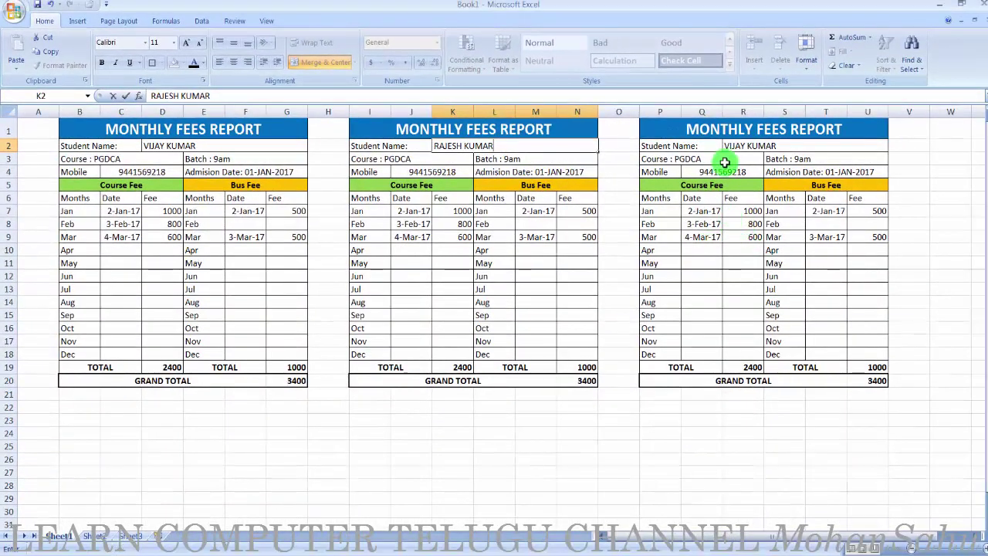
click(743, 147)
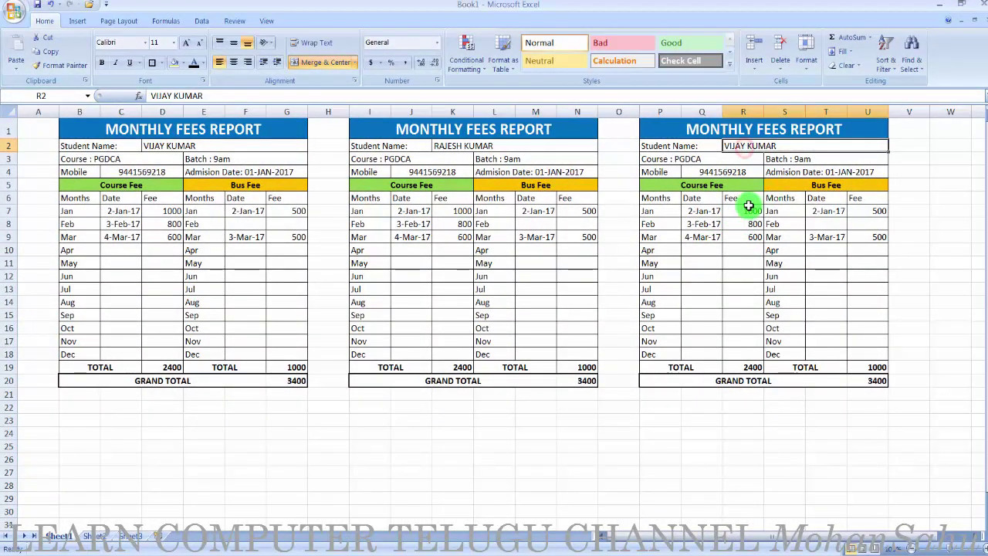
text(SANIY)
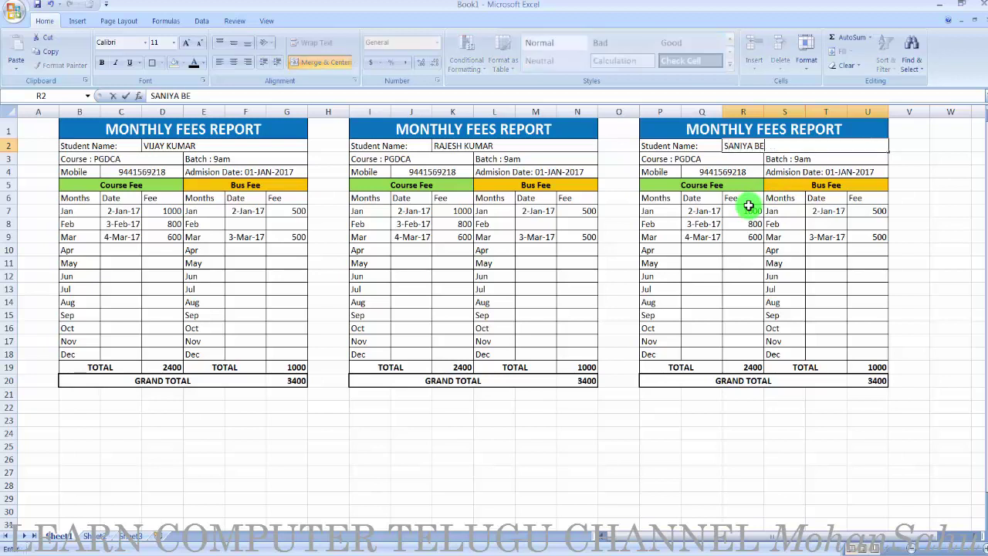
key(BackSpace)
key(Return)
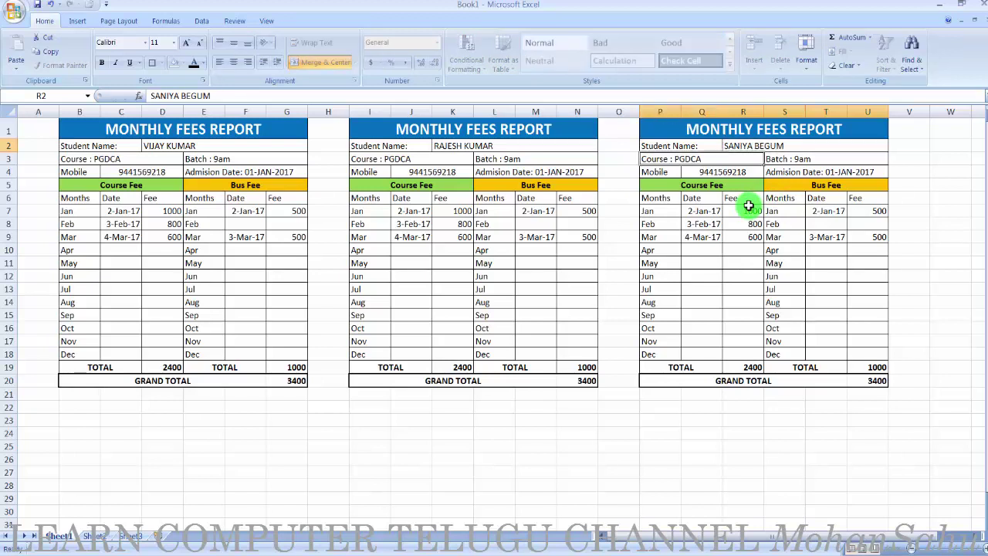
Review the Batch and Mobile entries across the reports.
click(222, 158)
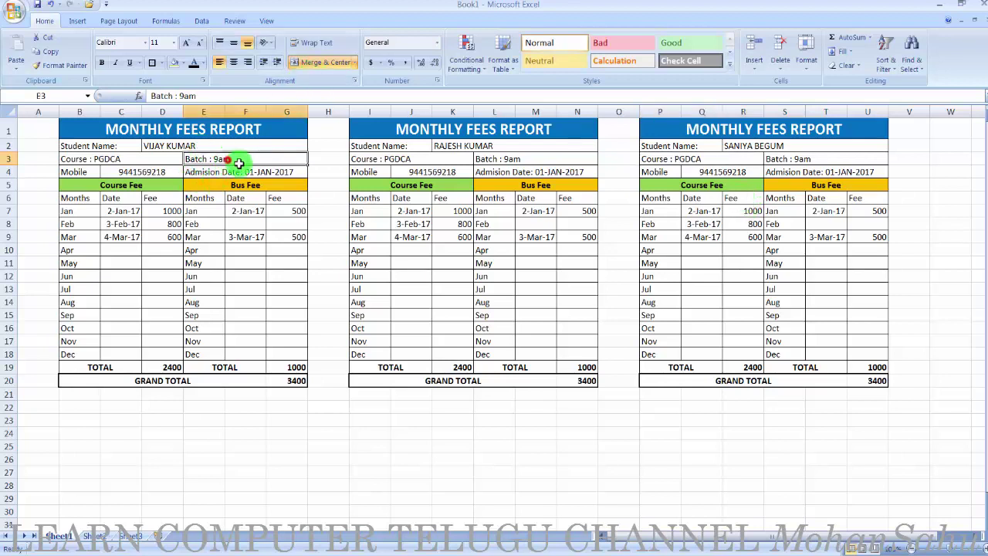
click(525, 158)
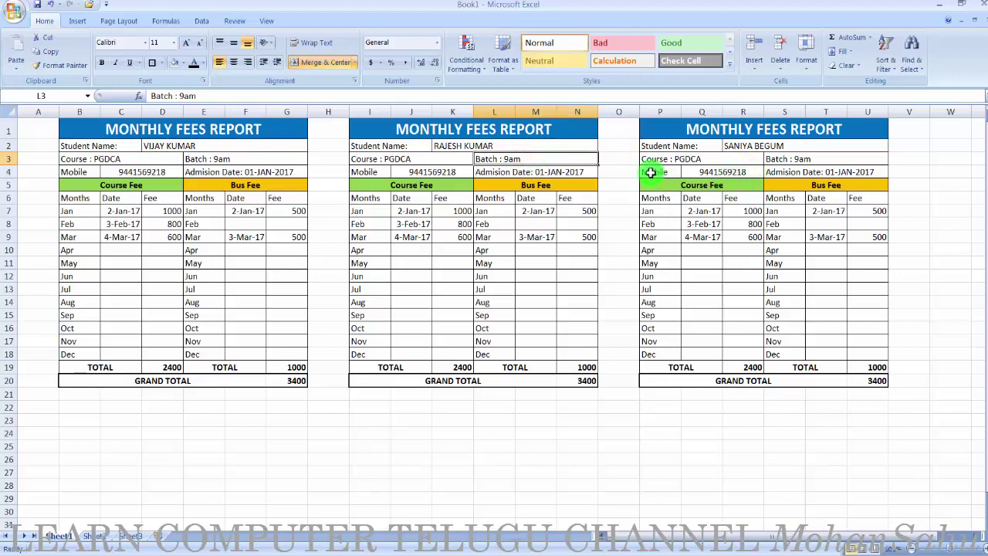
click(430, 172)
click(733, 174)
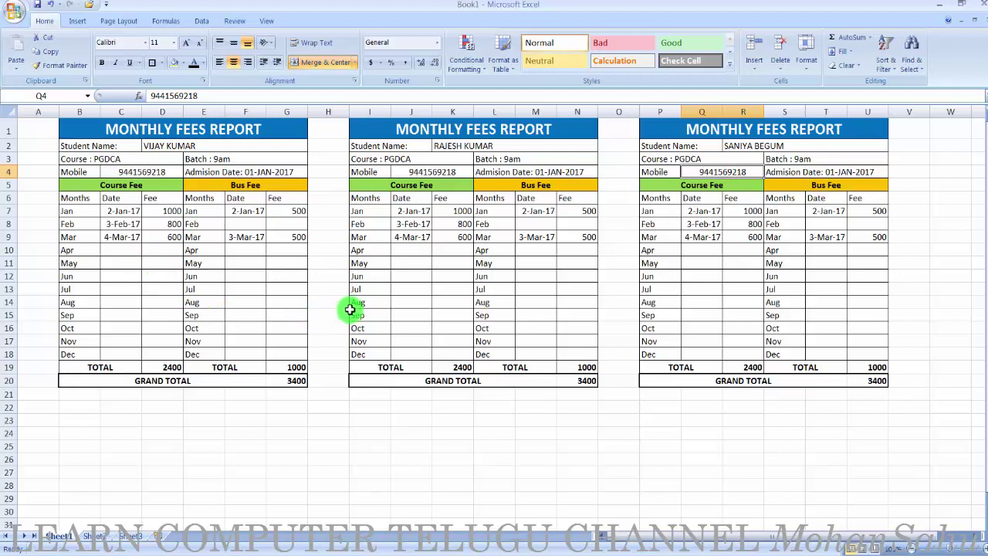
Record the May payment in the middle report: date 5-May-17 in J11 and fee 750 in K11.
click(633, 543)
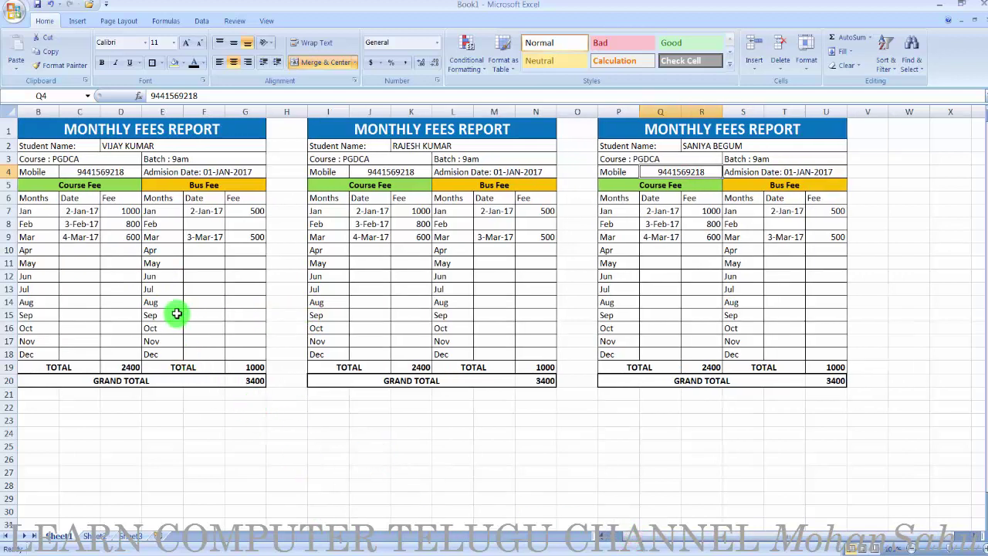
click(371, 264)
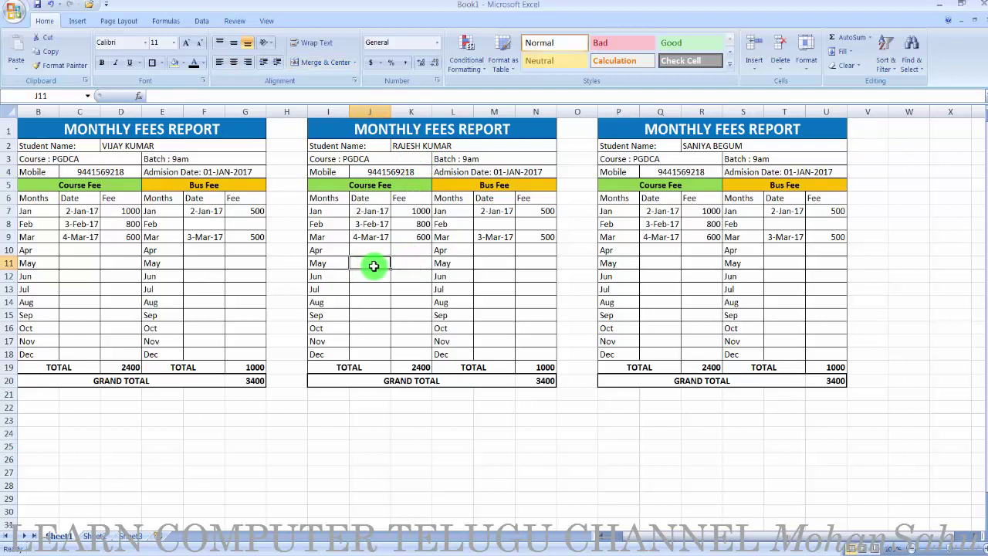
text(5-MAY-17)
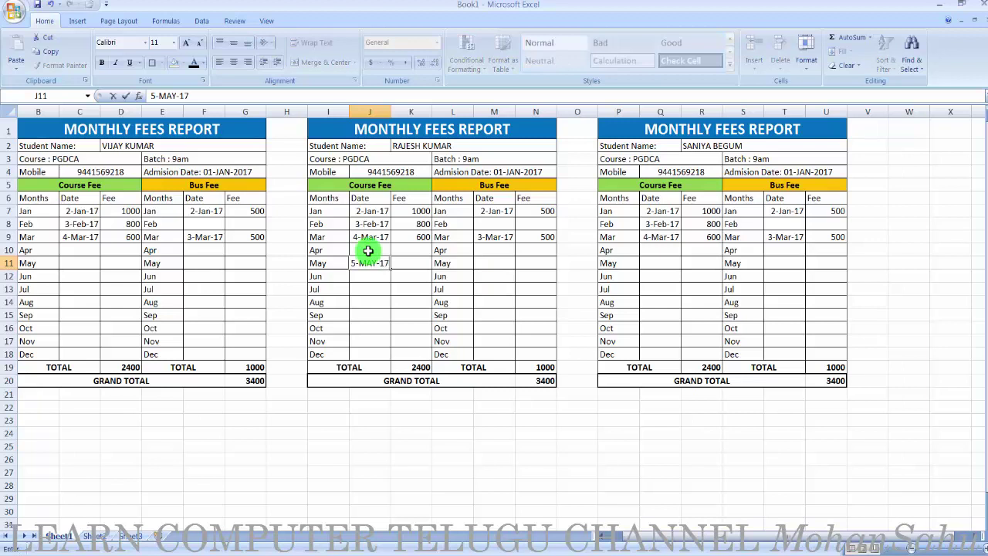
key(Tab)
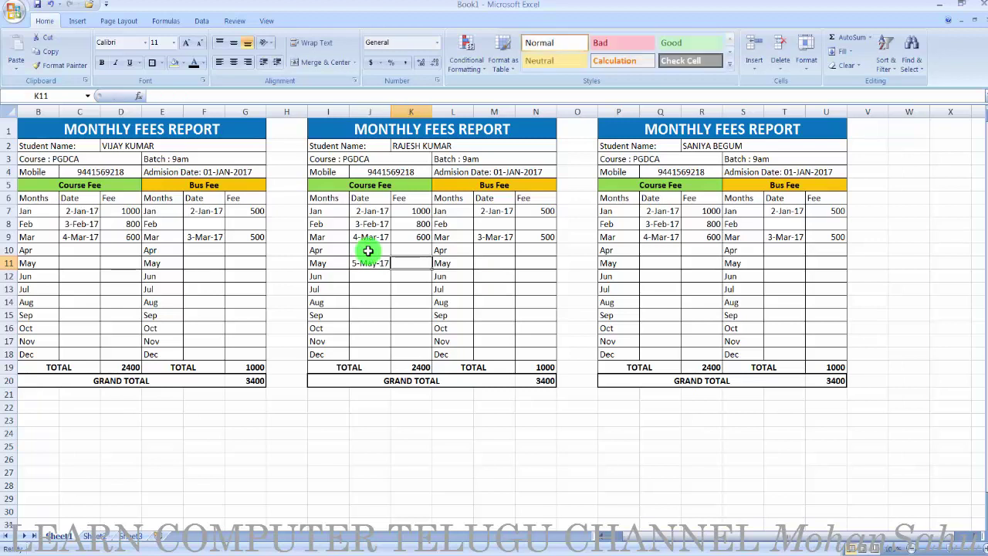
text(750)
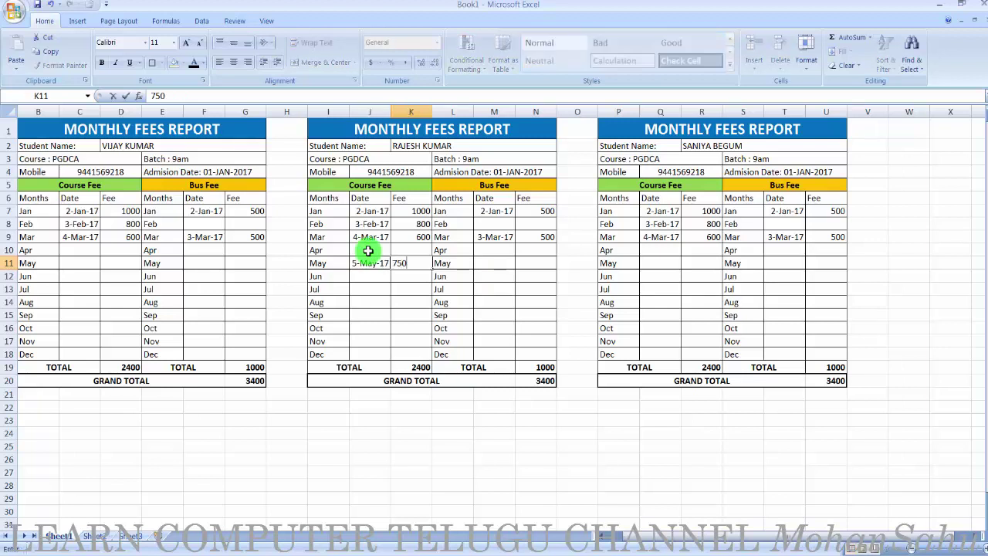
click(368, 251)
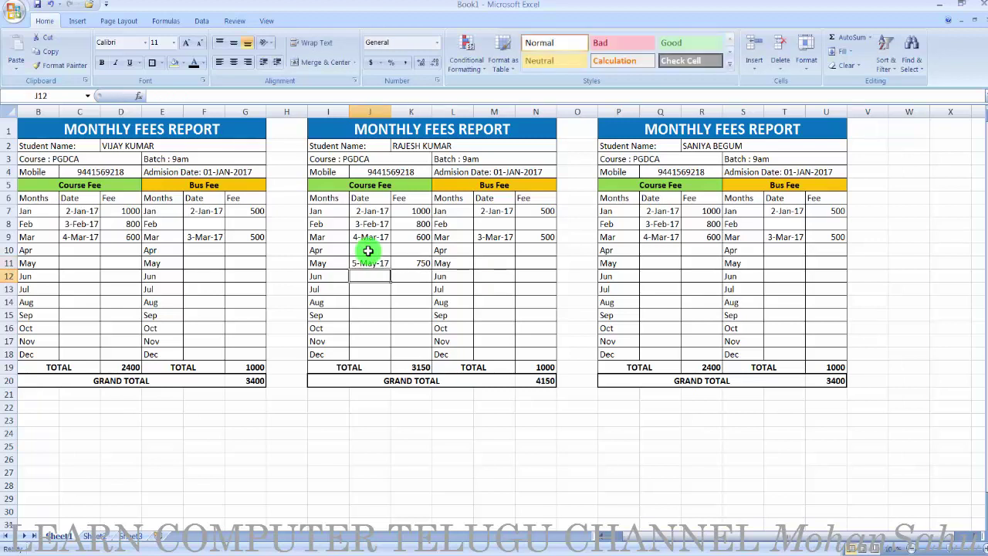
Review the grand-total formulas of the middle and third reports in N20 and U20.
click(525, 380)
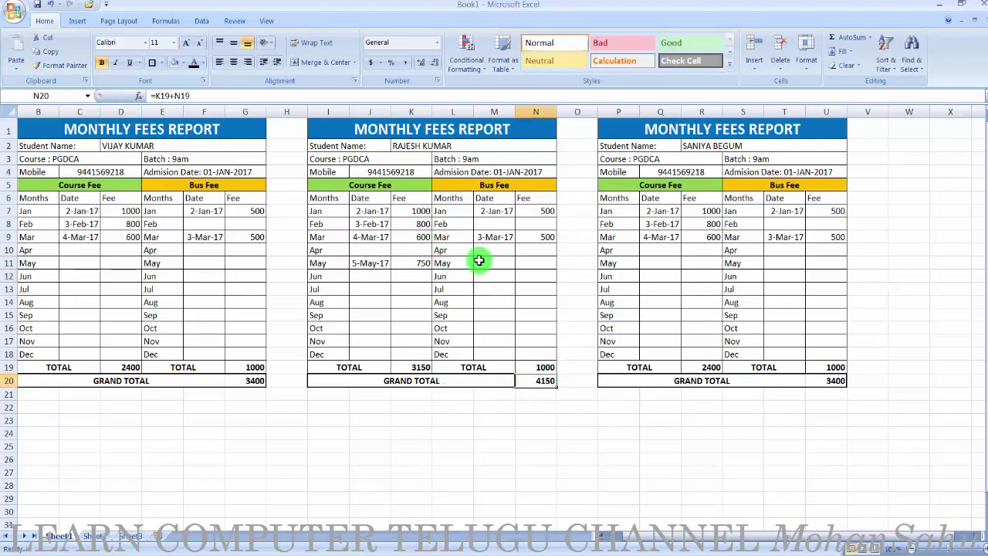
click(534, 381)
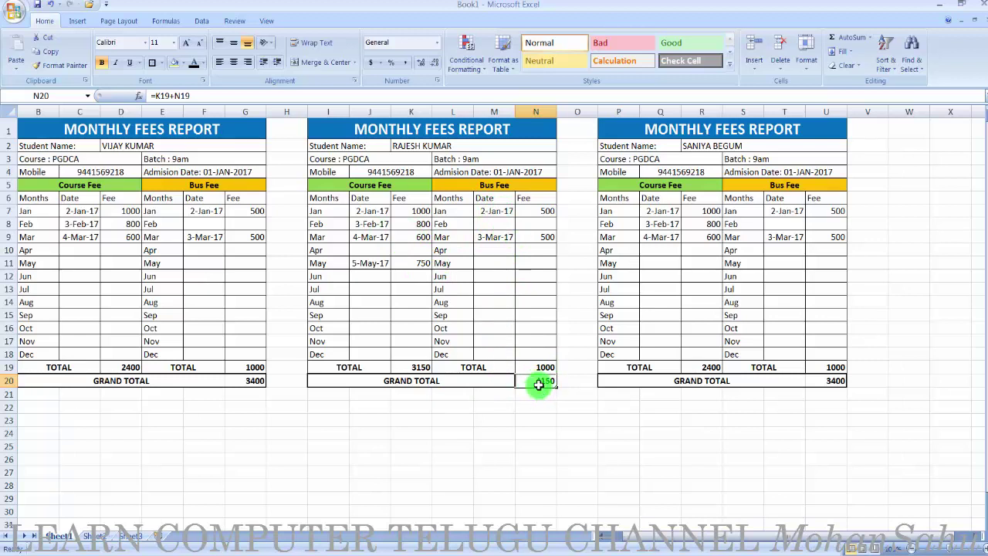
click(840, 383)
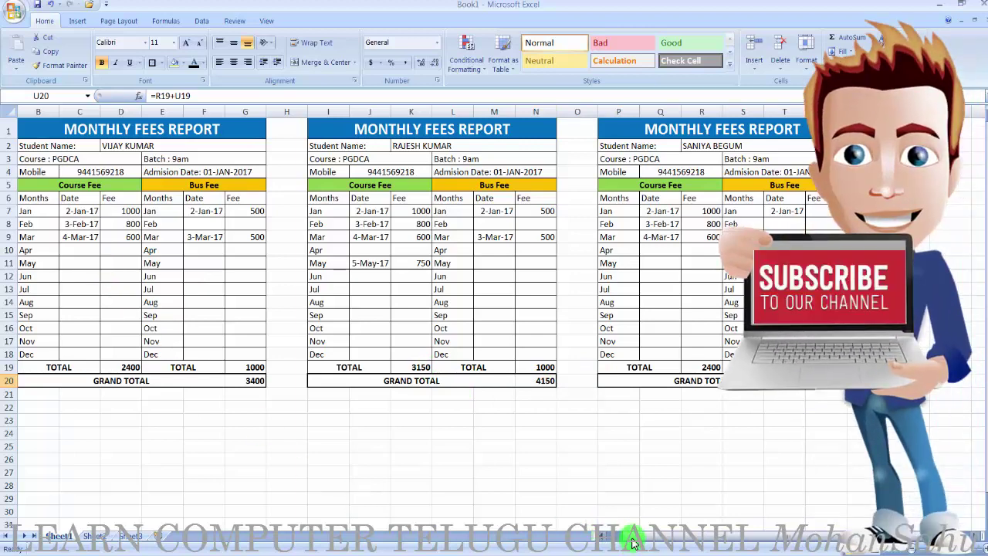
Narrow the blank spacer columns H, O and A between and left of the three reports.
click(602, 537)
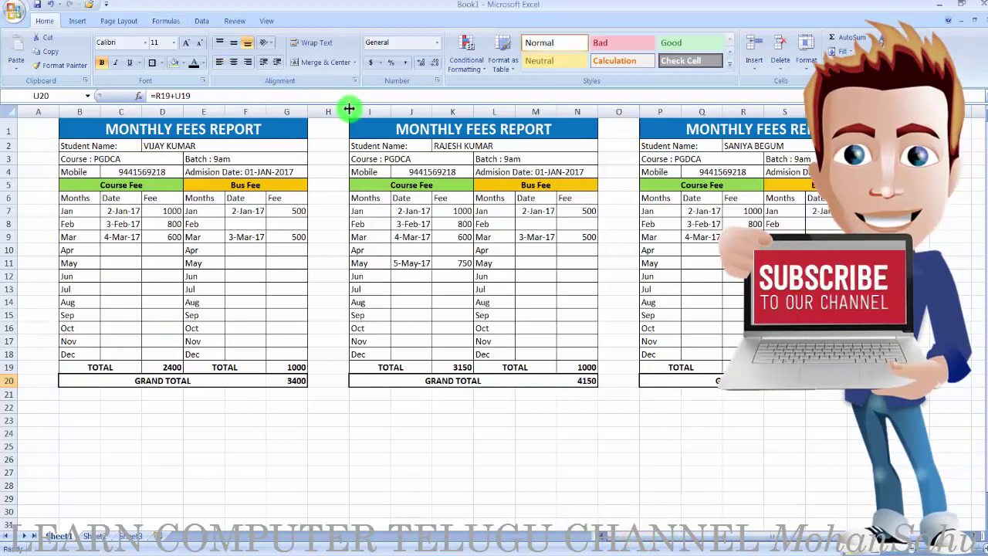
drag(349, 109, 326, 111)
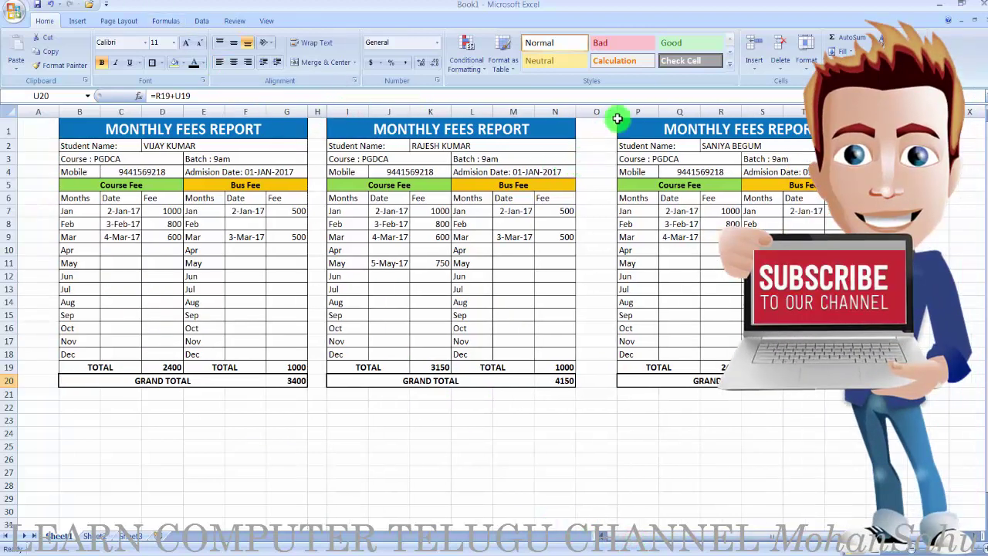
drag(617, 112, 587, 112)
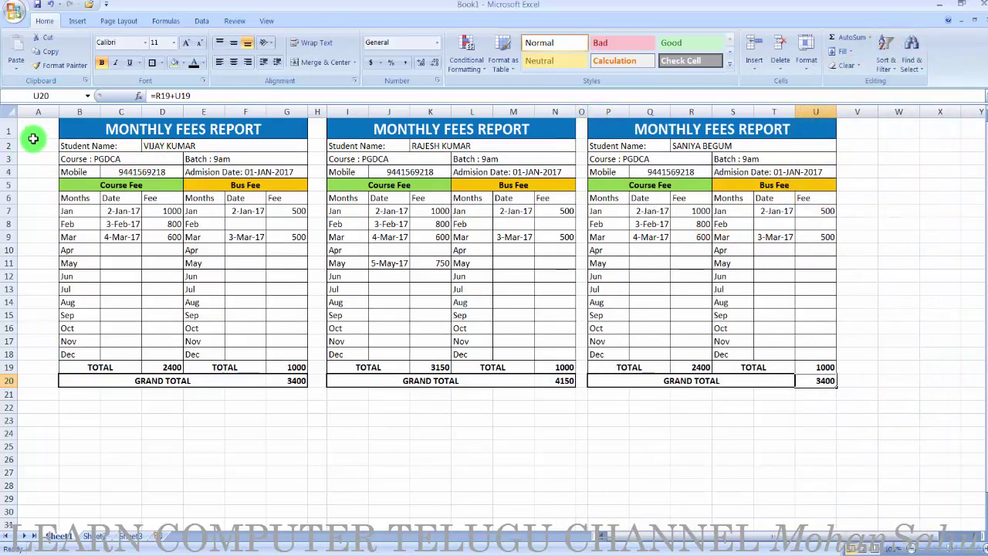
drag(58, 112, 33, 112)
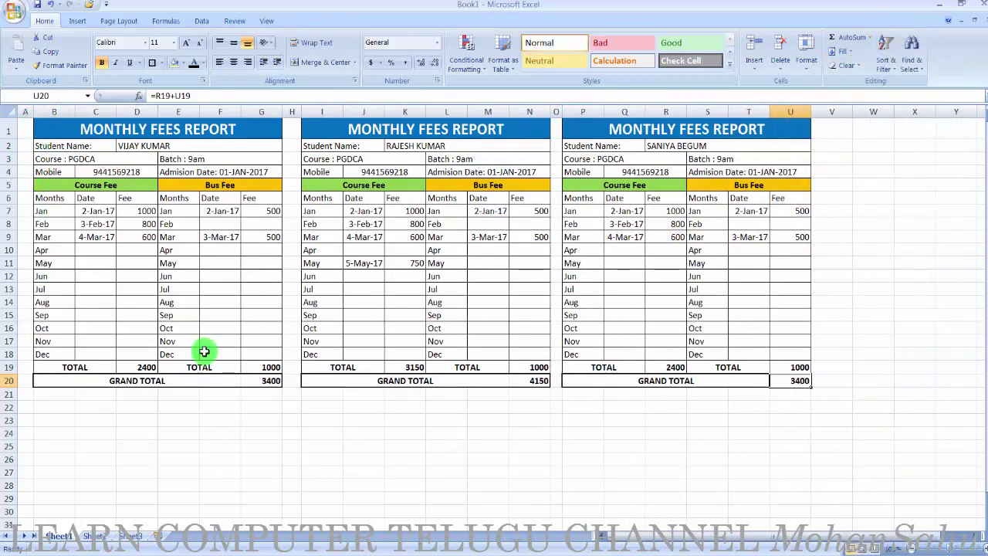
Insert an entire new row 1 above all three reports and make it much taller.
click(25, 128)
right_click(25, 128)
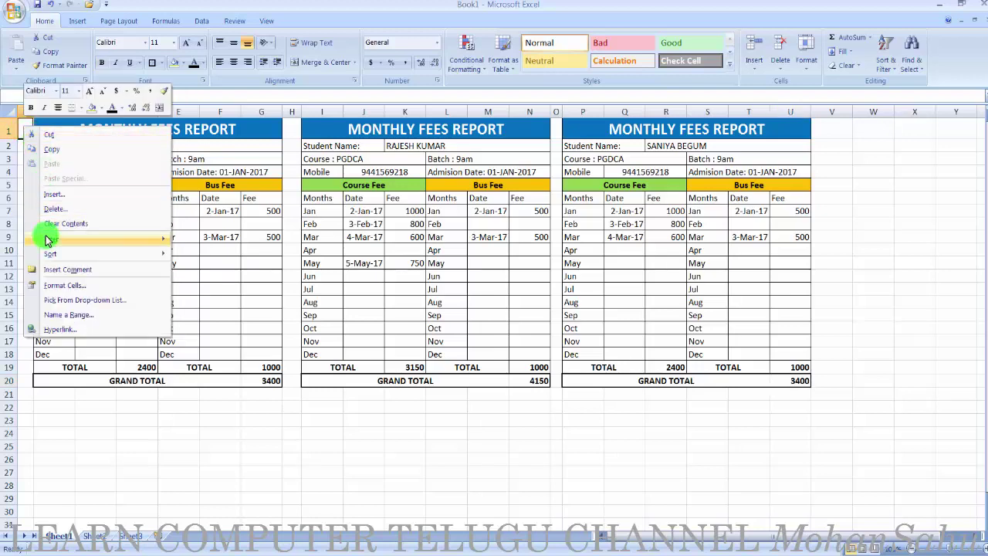
click(53, 195)
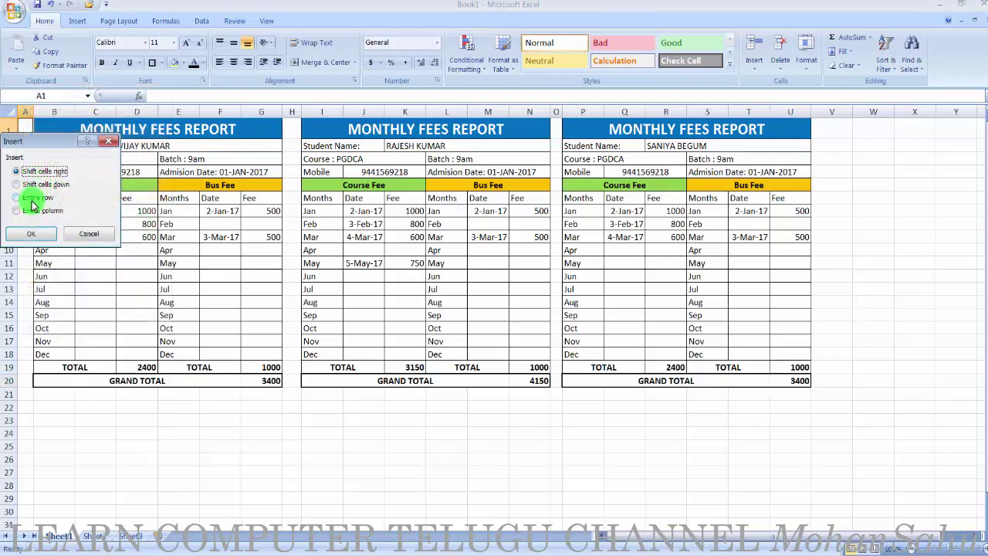
click(31, 198)
click(29, 233)
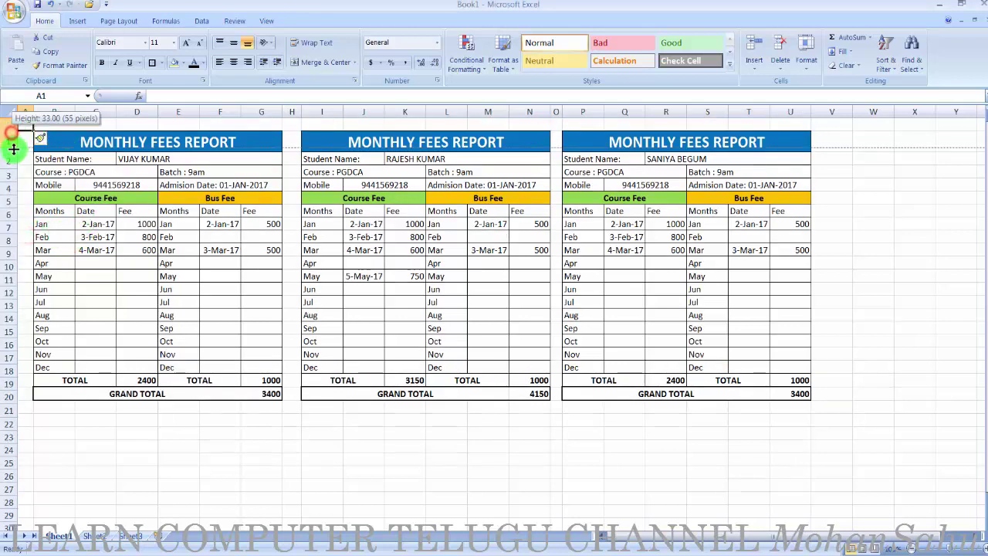
mouse_move(10, 132)
mouse_down()
mouse_move(10, 149)
mouse_move(774, 126)
mouse_up()
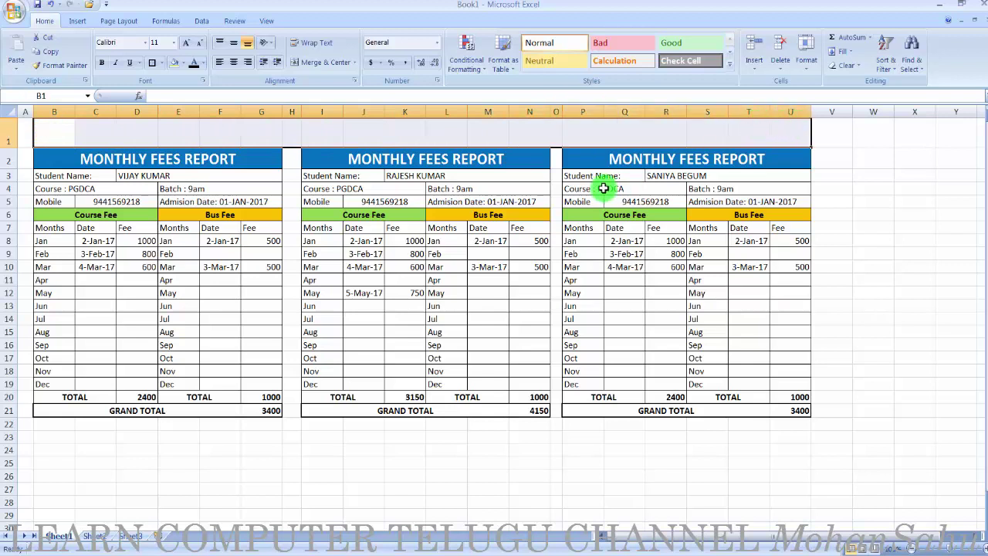
Enter 'LEARN COMPUTER TRAINING CENTER' in B1 and merge and centre it across B1:U1.
text(LEA)
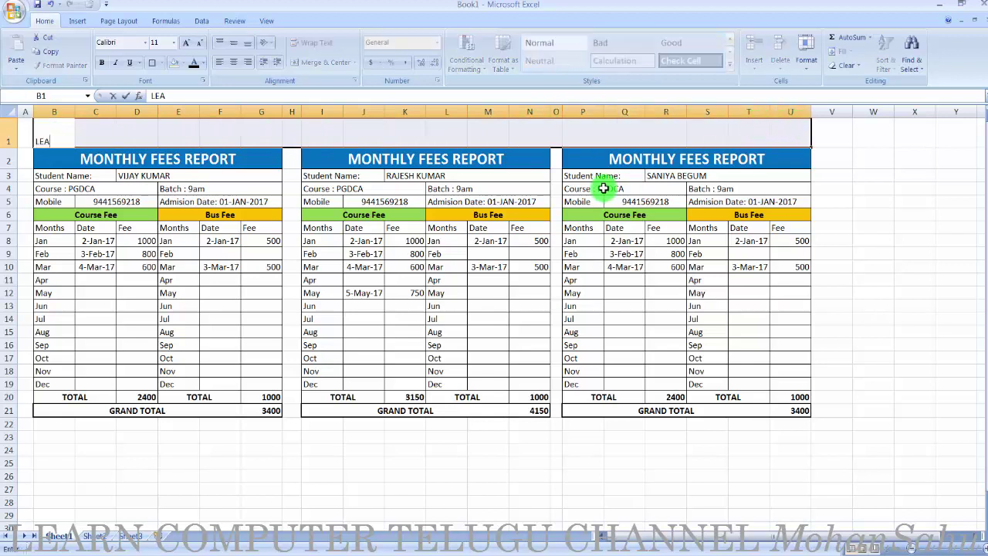
text(OM)
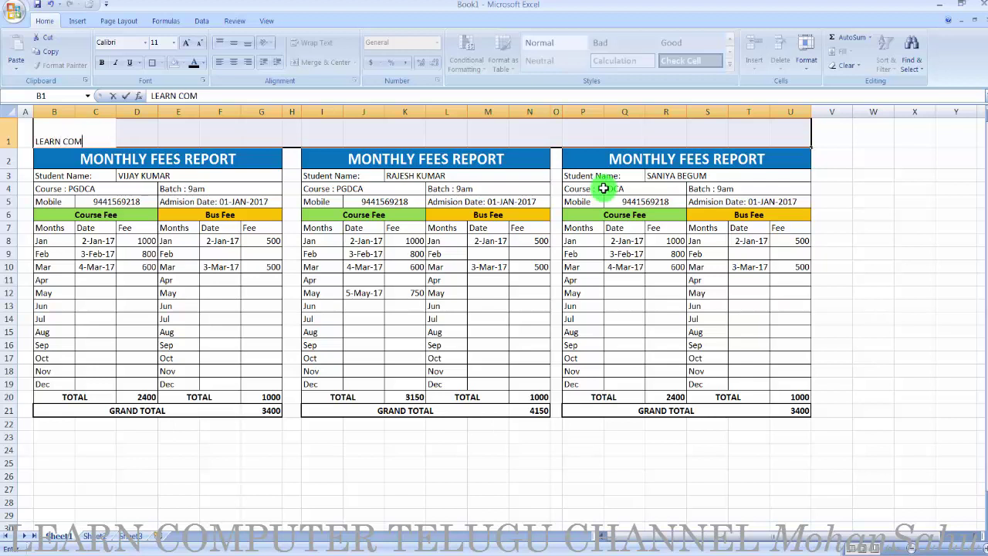
text(TER TELU)
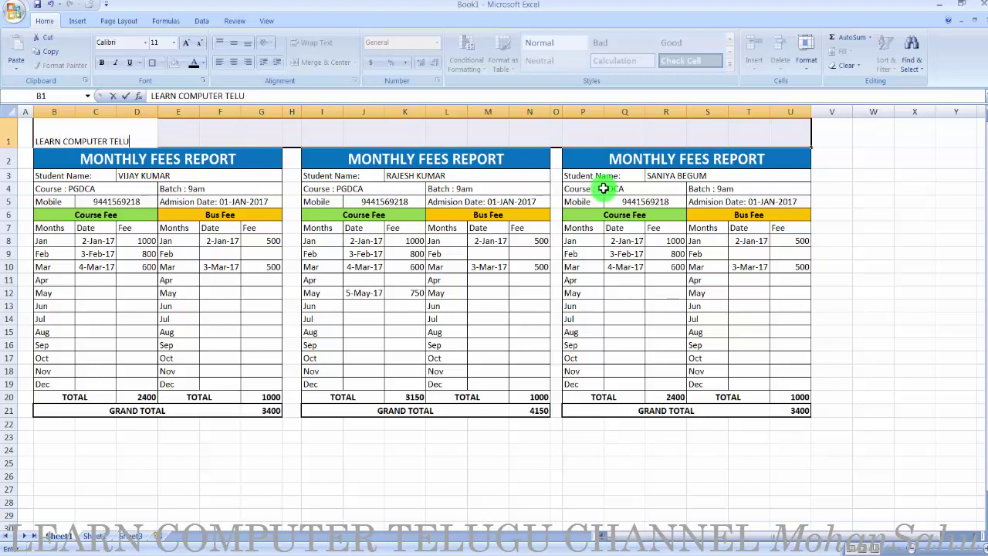
text( CENTER)
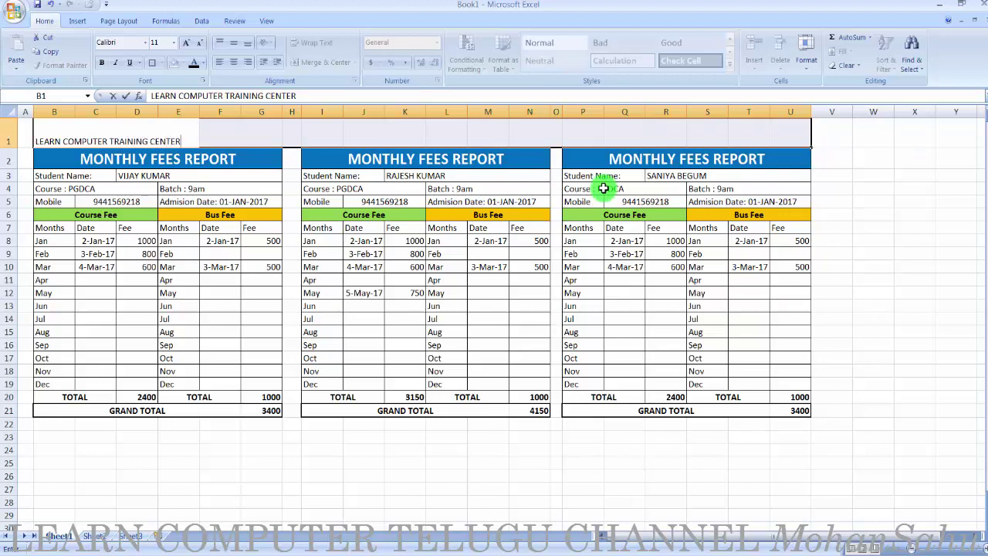
key(Tab)
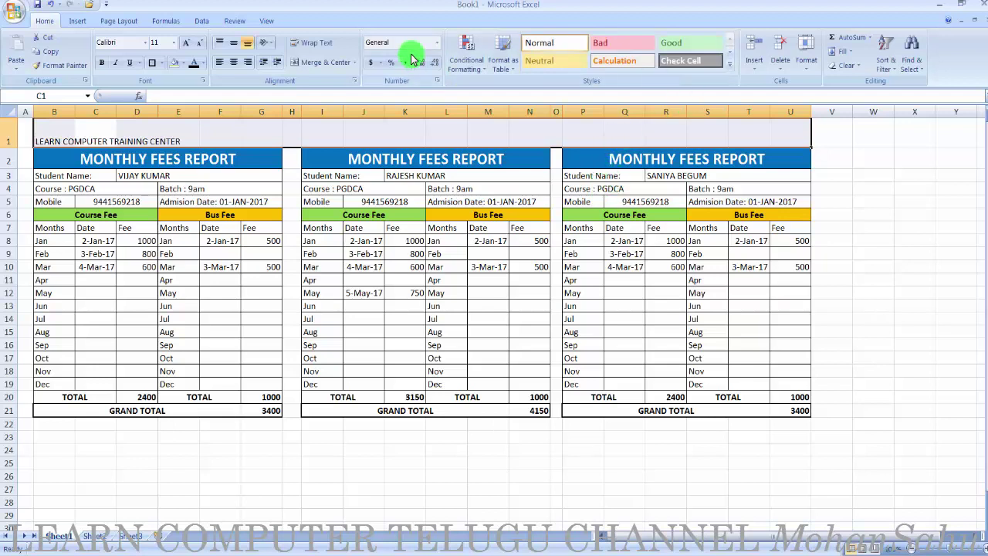
click(320, 62)
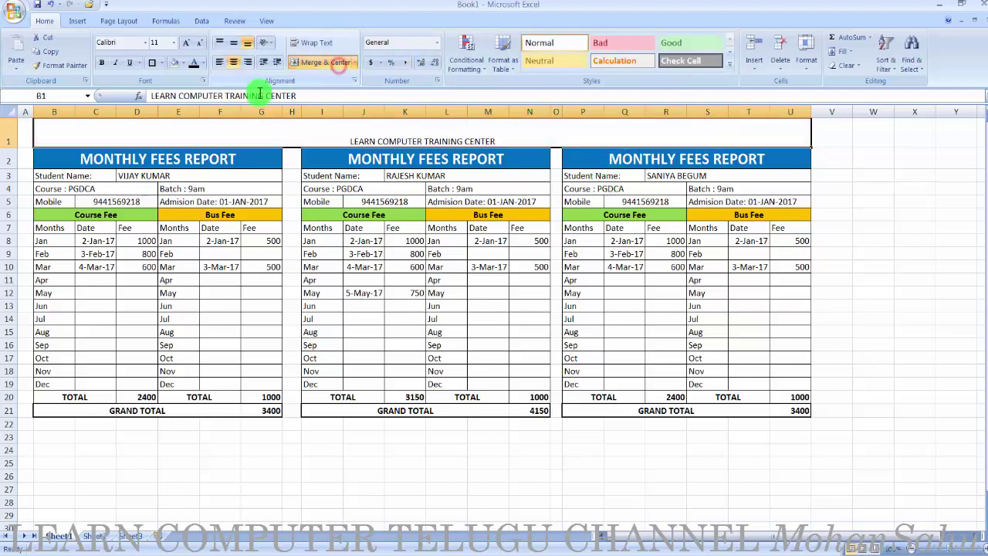
Give the title row the red Accent2 cell style with 28-point font size.
click(173, 44)
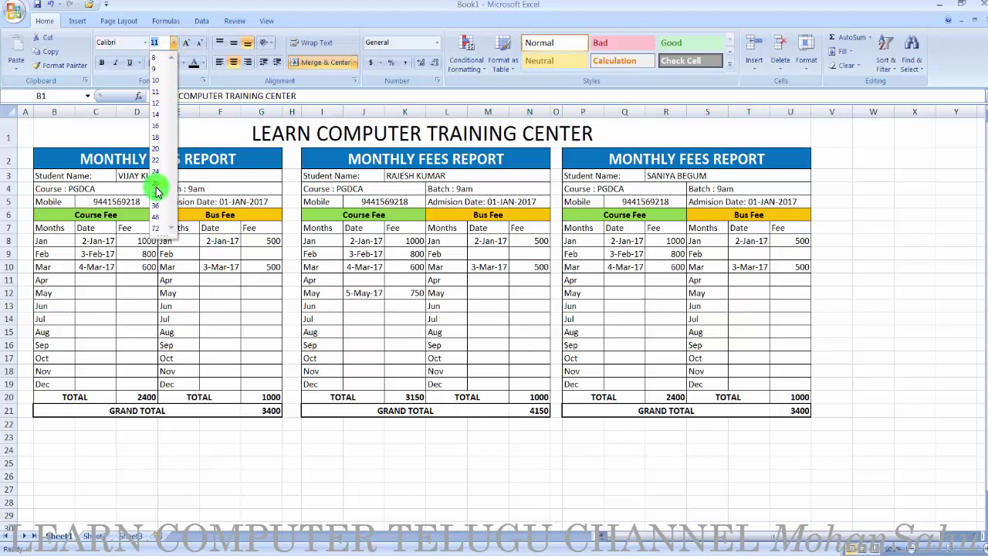
click(158, 193)
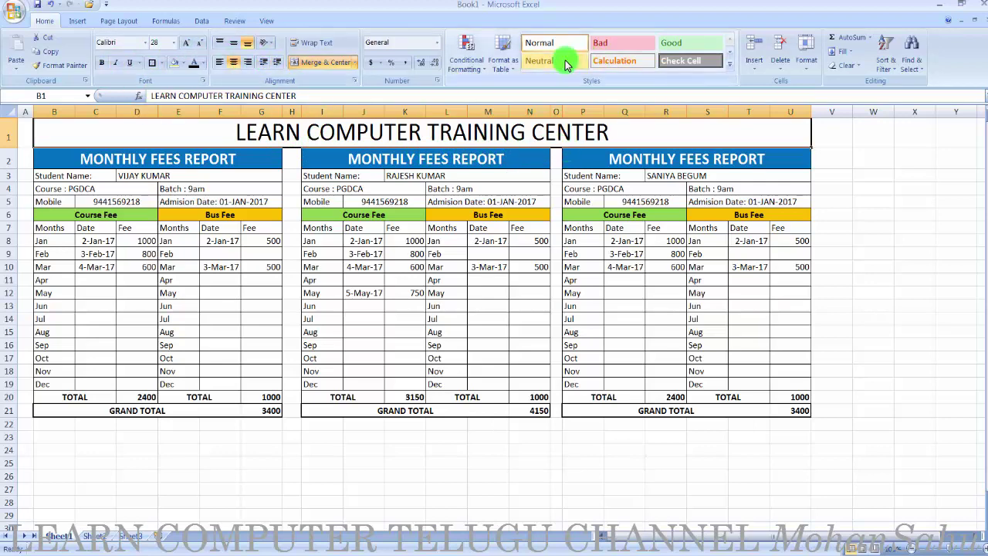
click(729, 63)
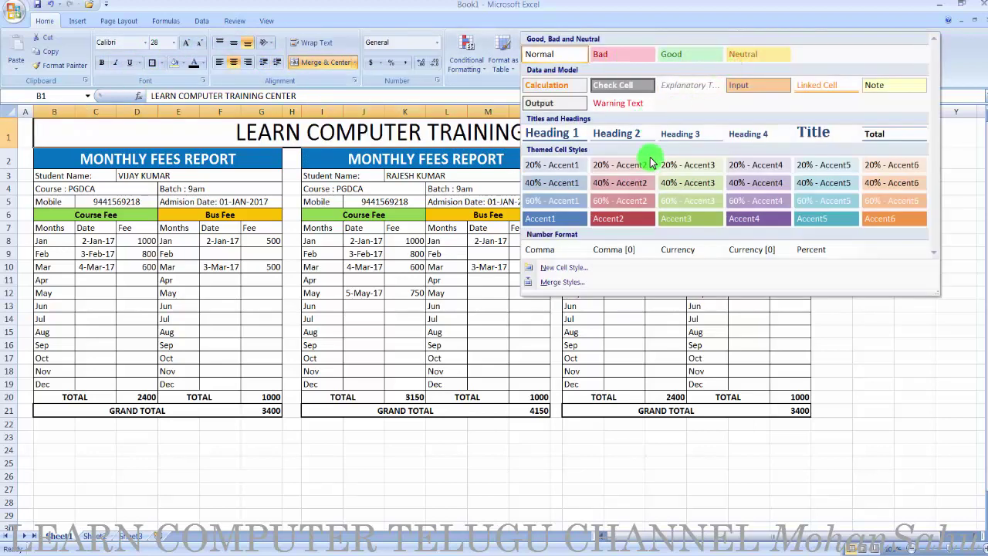
click(629, 219)
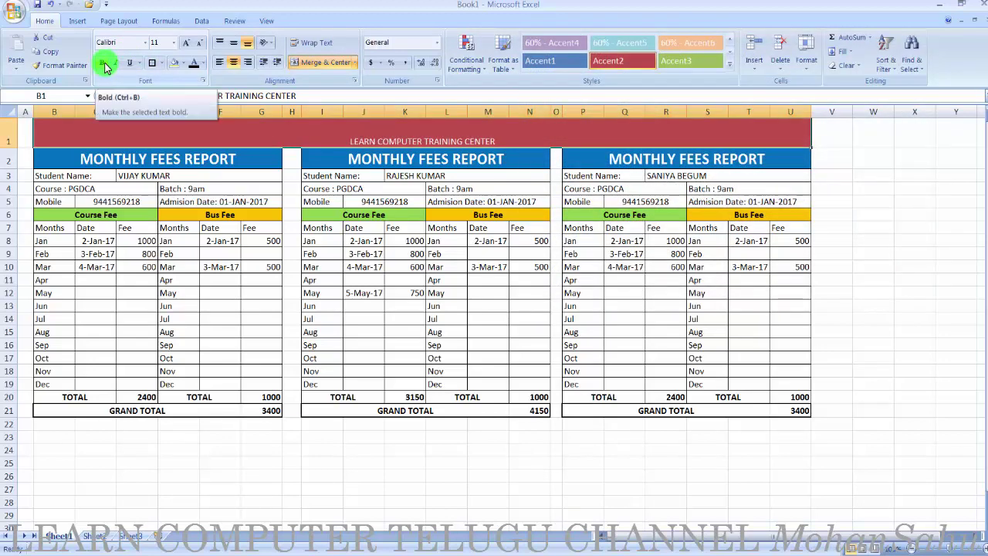
click(174, 42)
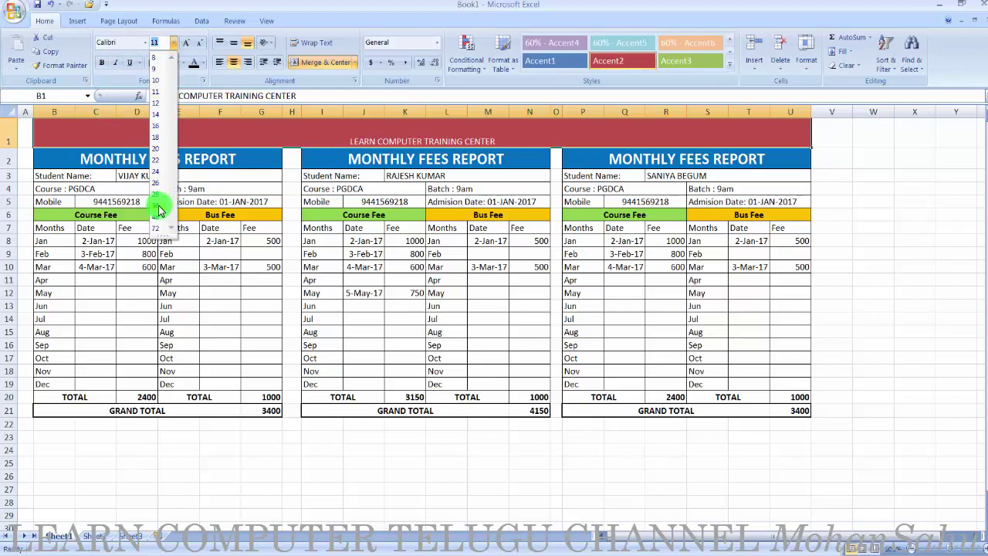
click(157, 194)
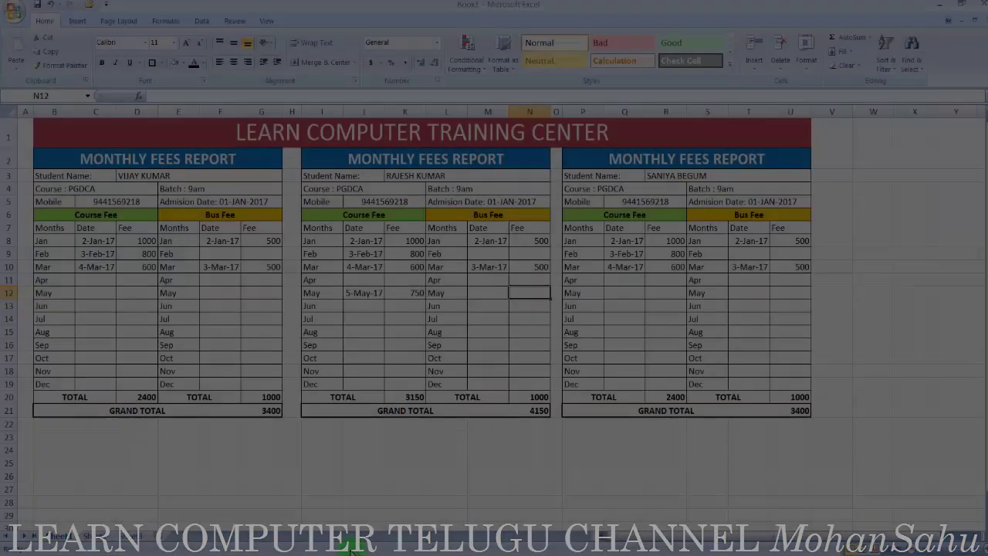
click(307, 473)
drag(664, 538, 684, 546)
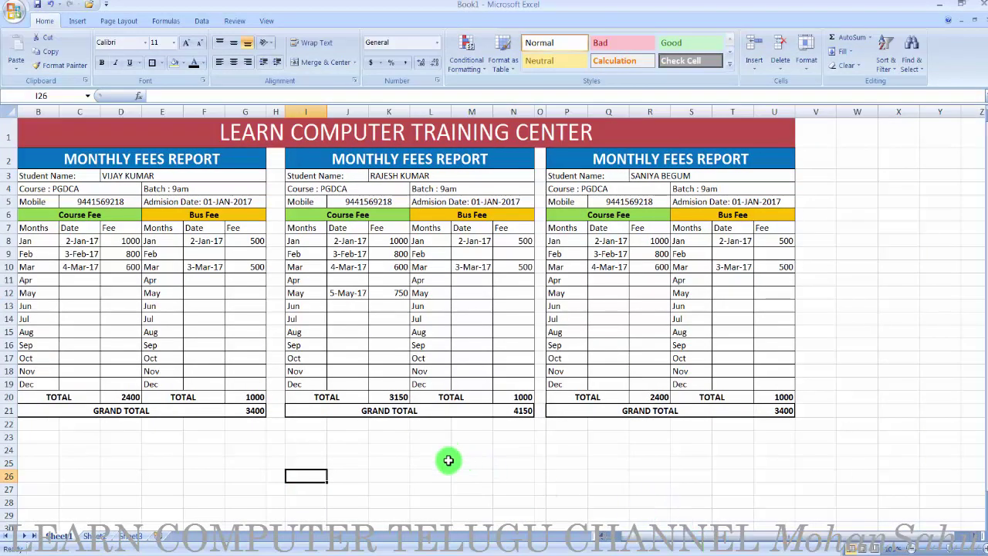
drag(682, 535, 671, 538)
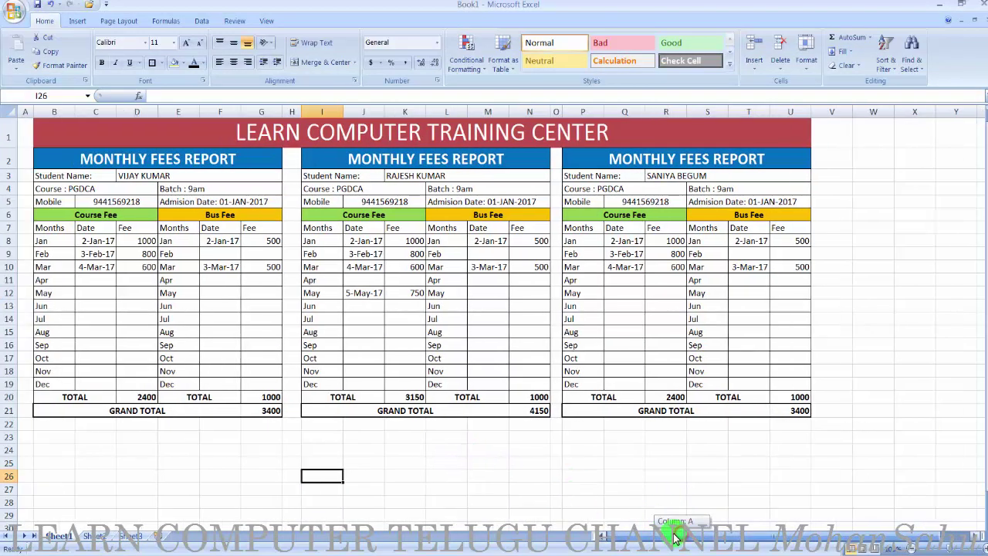